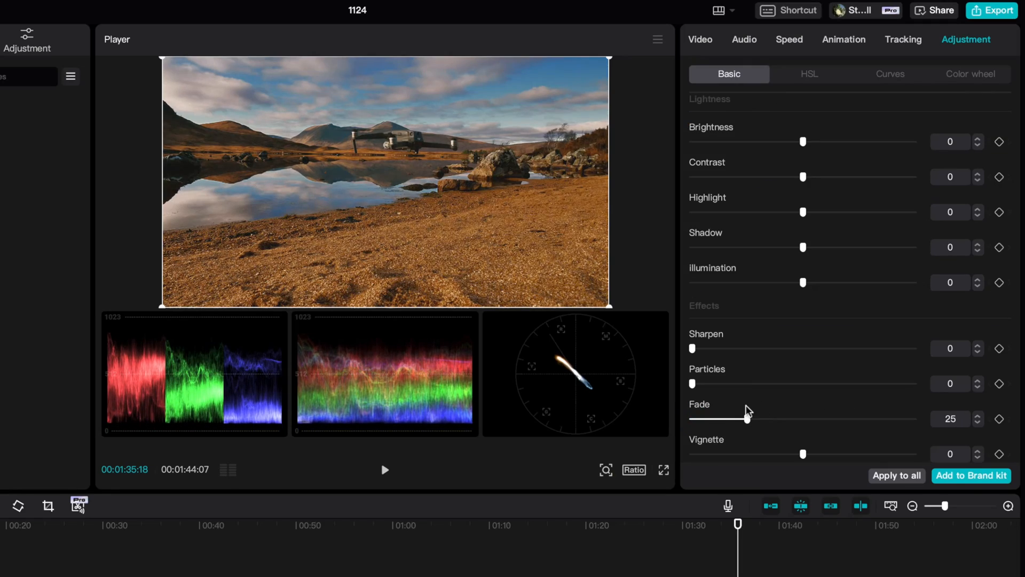
Turn off the Color oscilloscope in the Player menu and uncheck Body under Enhance.
click(658, 39)
click(713, 97)
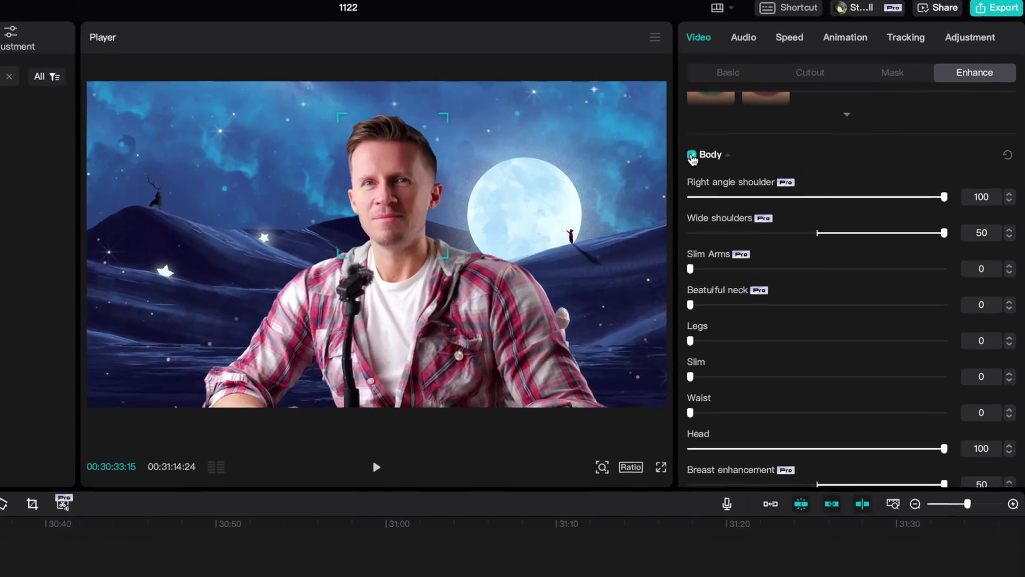
click(692, 157)
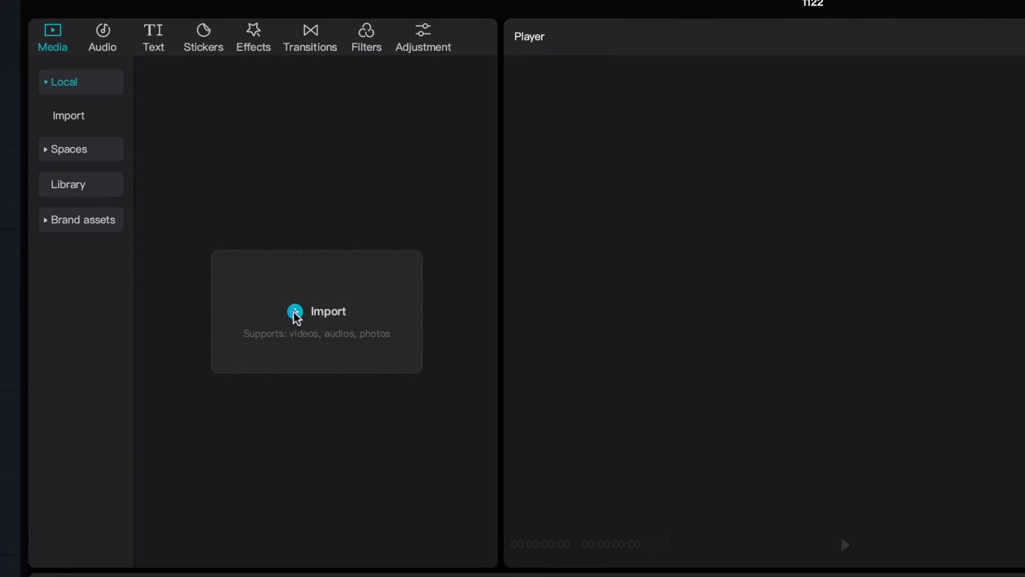
Import the Media folder into the project and look inside it.
click(295, 315)
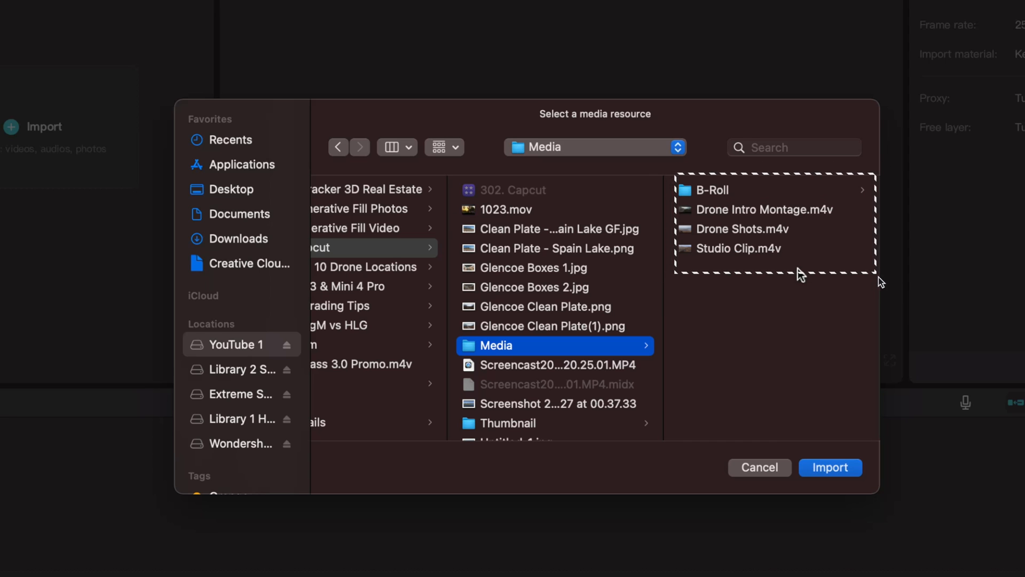
click(841, 468)
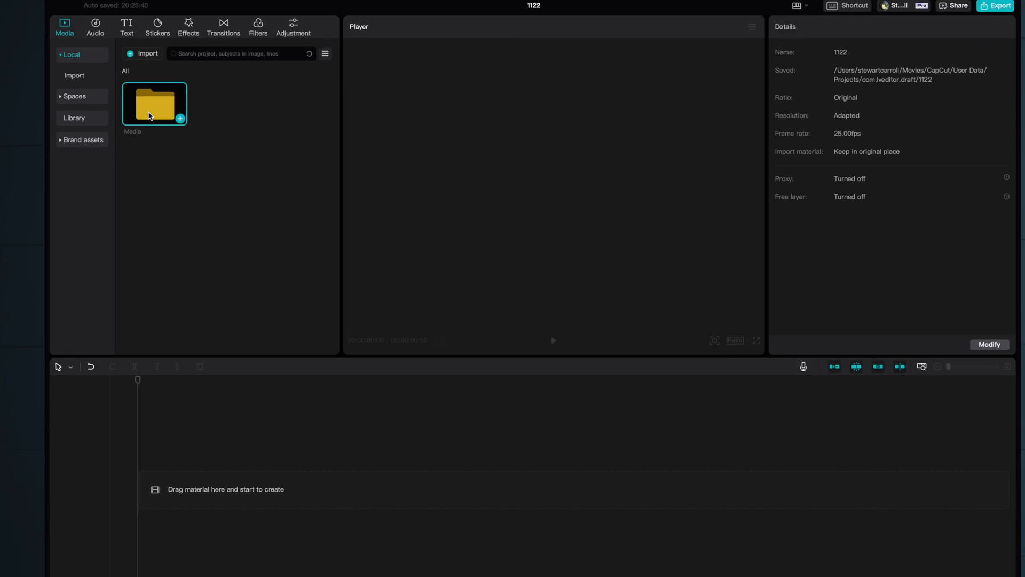
double_click(152, 104)
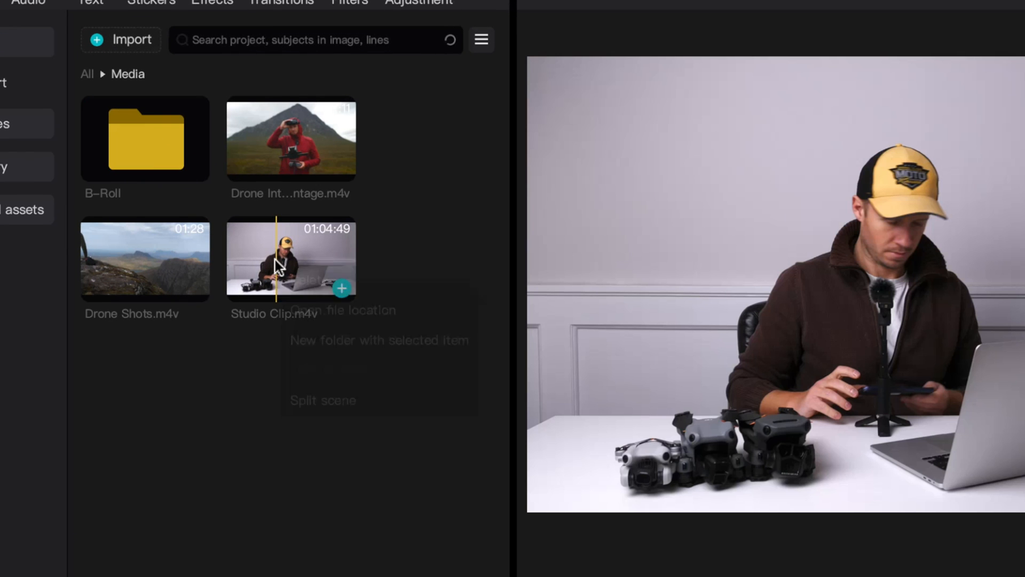
Move Studio Clip into a new folder and rename that folder.
right_click(276, 260)
click(356, 338)
click(129, 74)
right_click(275, 282)
click(350, 372)
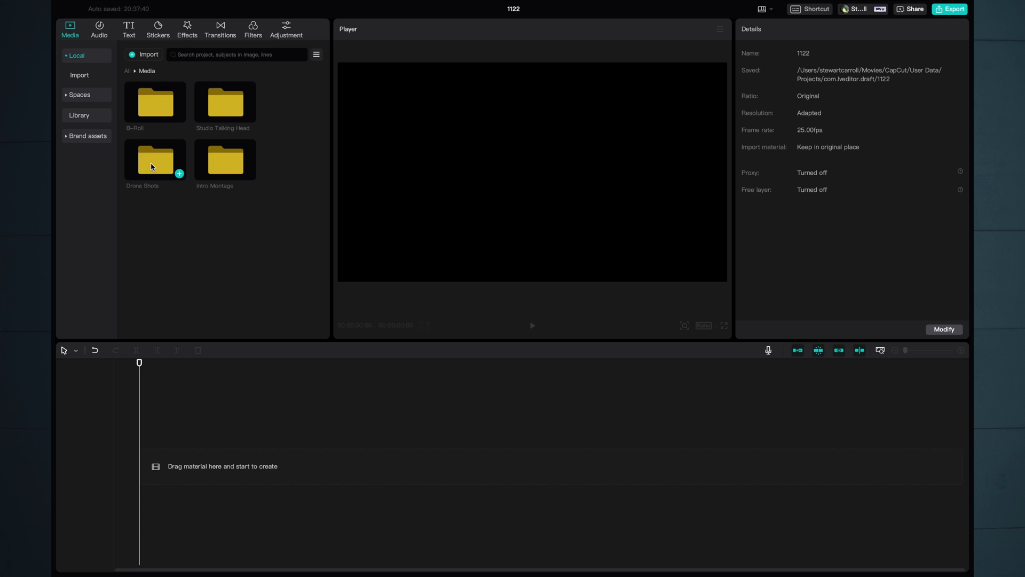
Split the clip in the Drone Shots folder into individual scenes via Split scene.
double_click(152, 166)
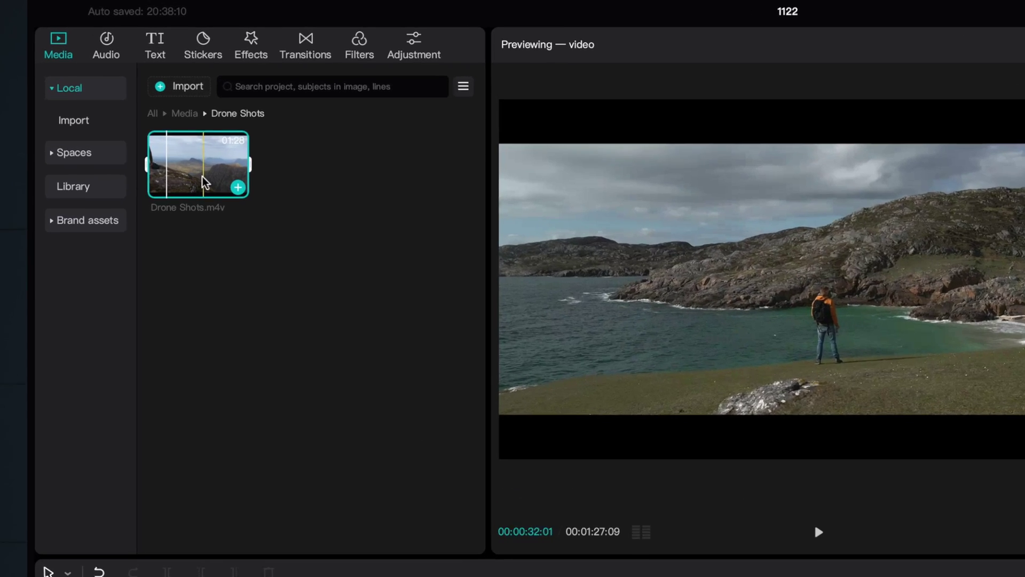
right_click(157, 113)
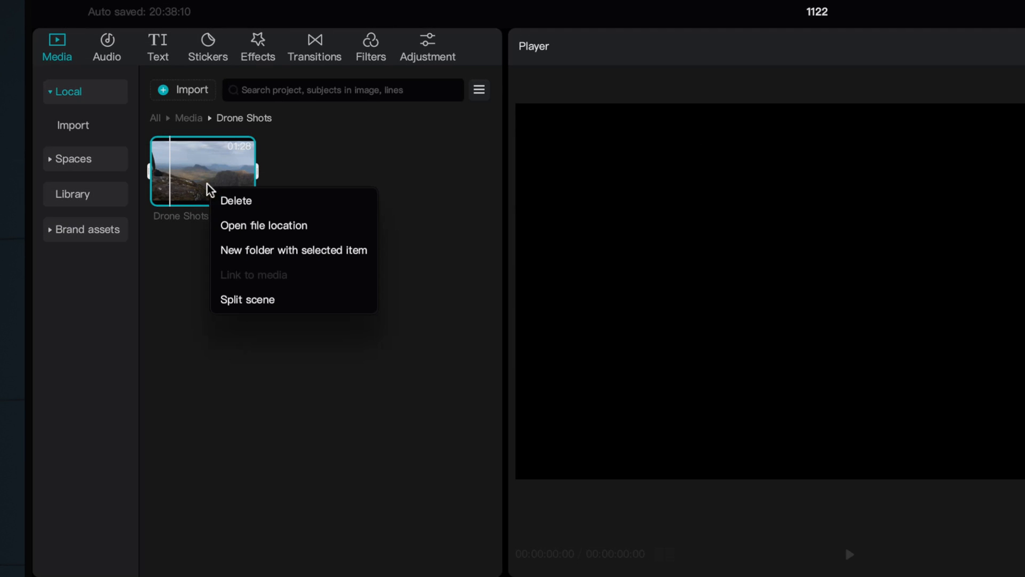
click(248, 298)
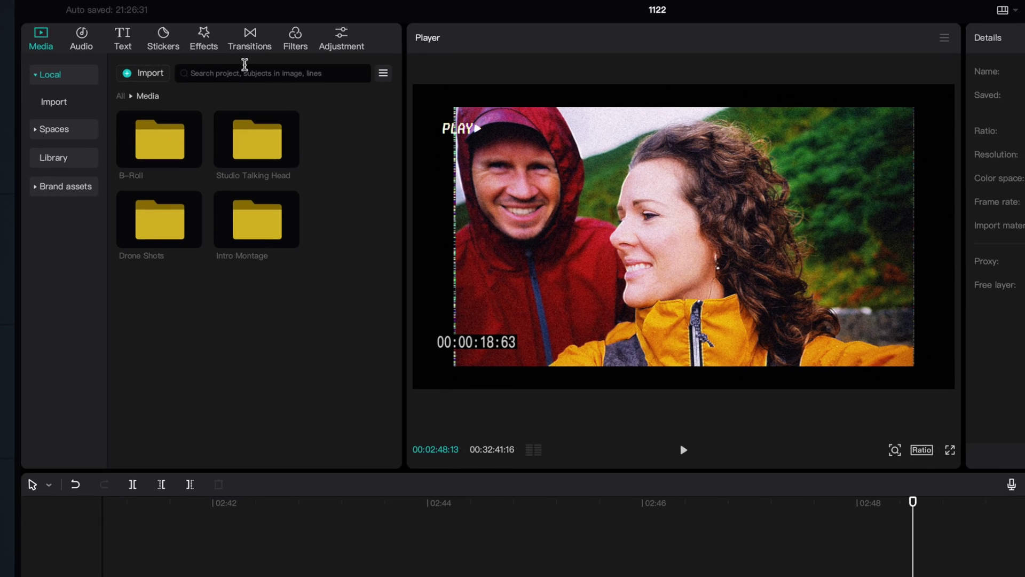
Smart-search the media library for subjects such as car, then replace the term with river.
click(211, 56)
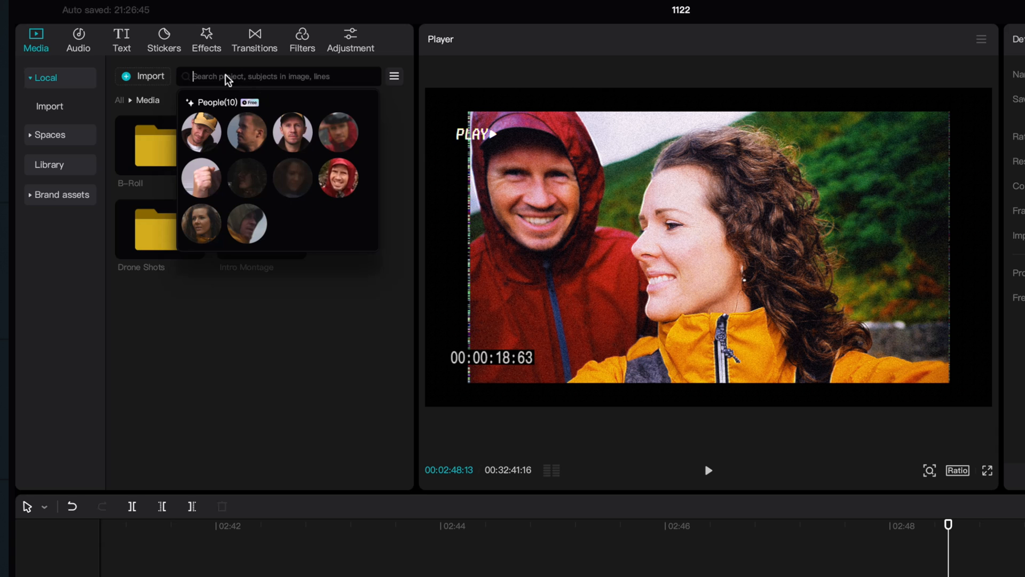
text(mountain)
key(Return)
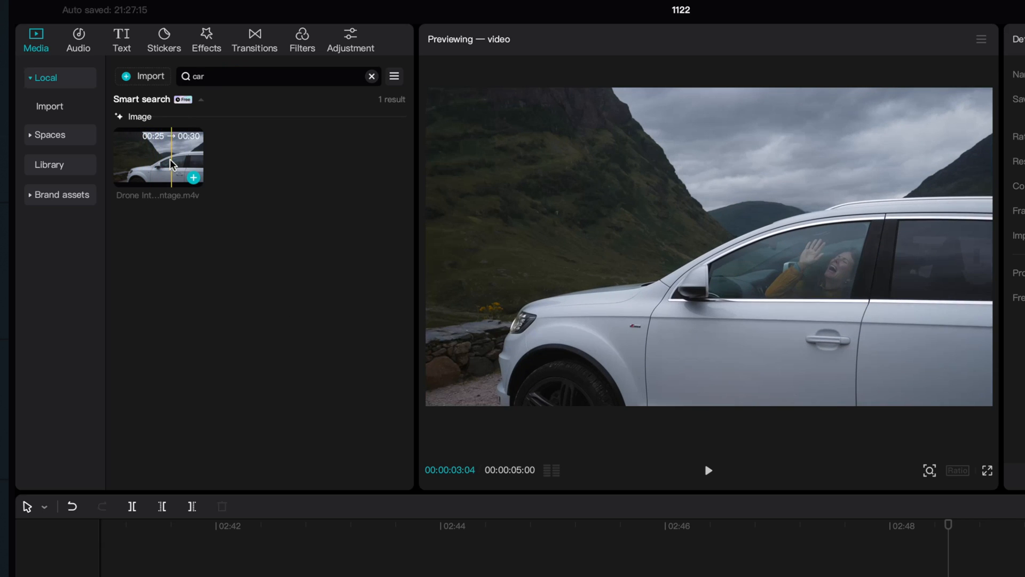
click(220, 76)
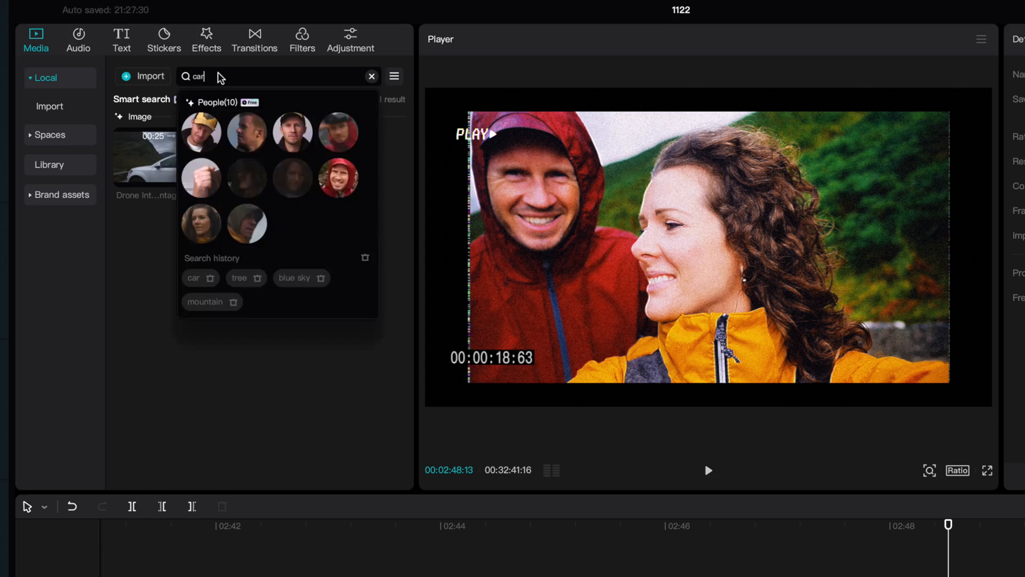
text(river)
key(Return)
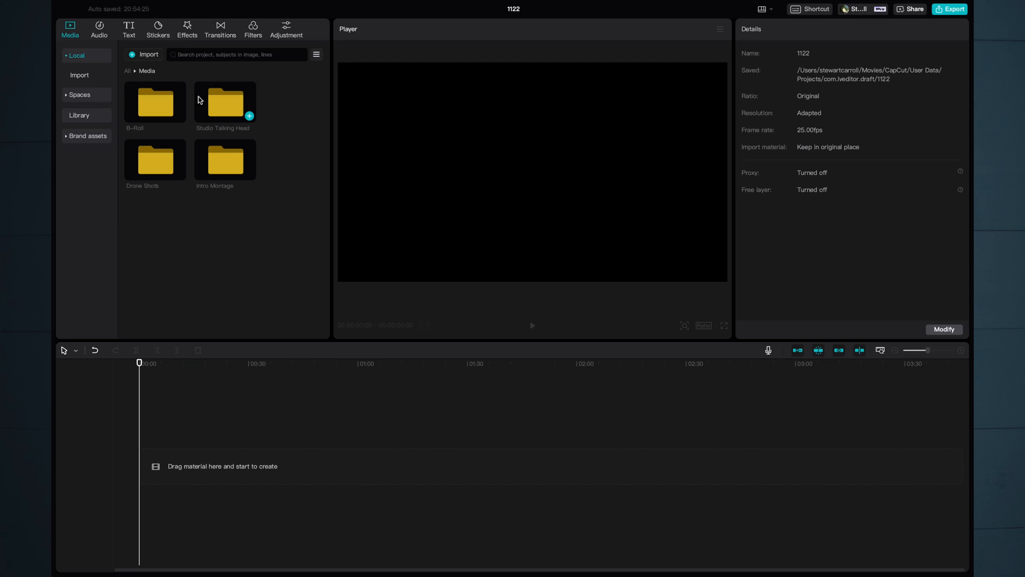
Add Studio Clip from Studio Talking Head to the timeline and split it about ten minutes in.
double_click(226, 114)
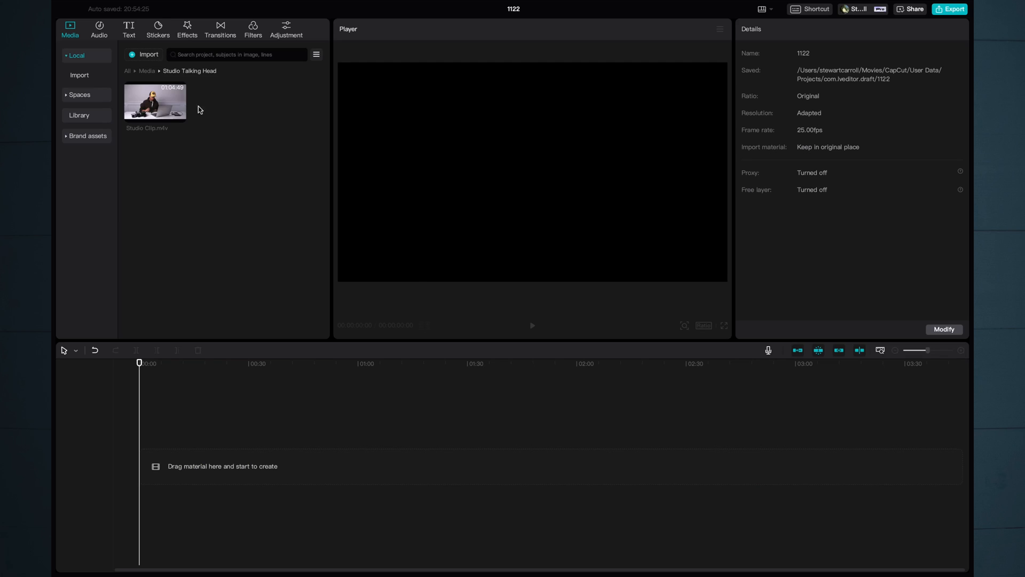
mouse_move(156, 102)
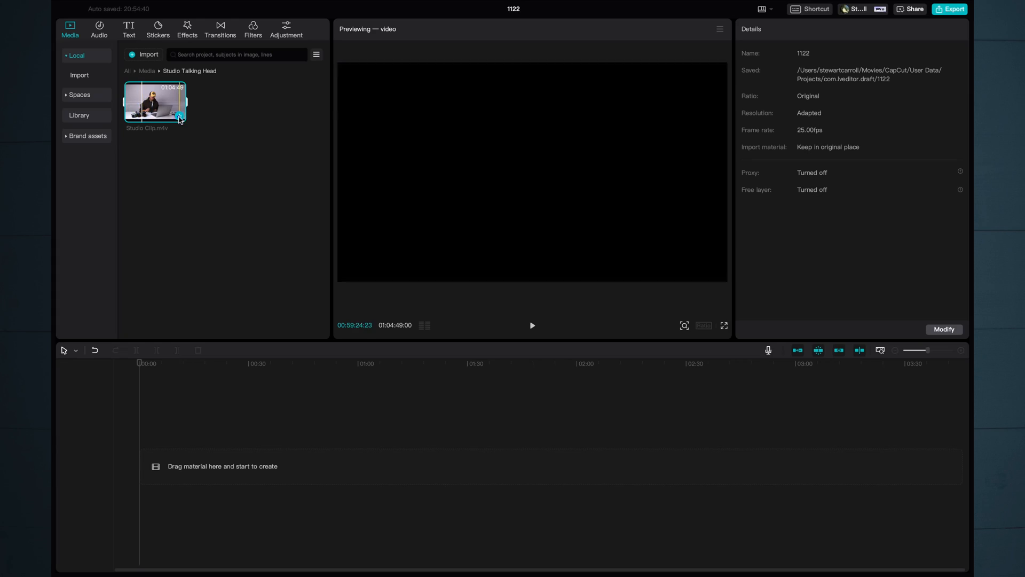
click(180, 115)
ctrl+scroll(168, 421, up, 3)
click(252, 423)
ctrl+scroll(253, 424, up, 2)
key(ctrl+b)
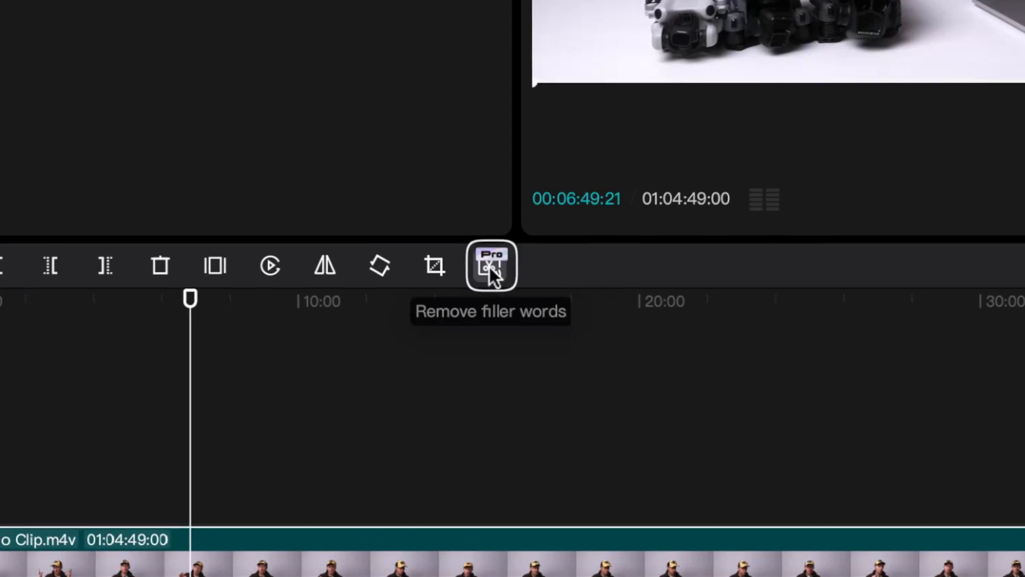
Run Remove filler words on the clip and review detected lines in the transcript.
click(489, 267)
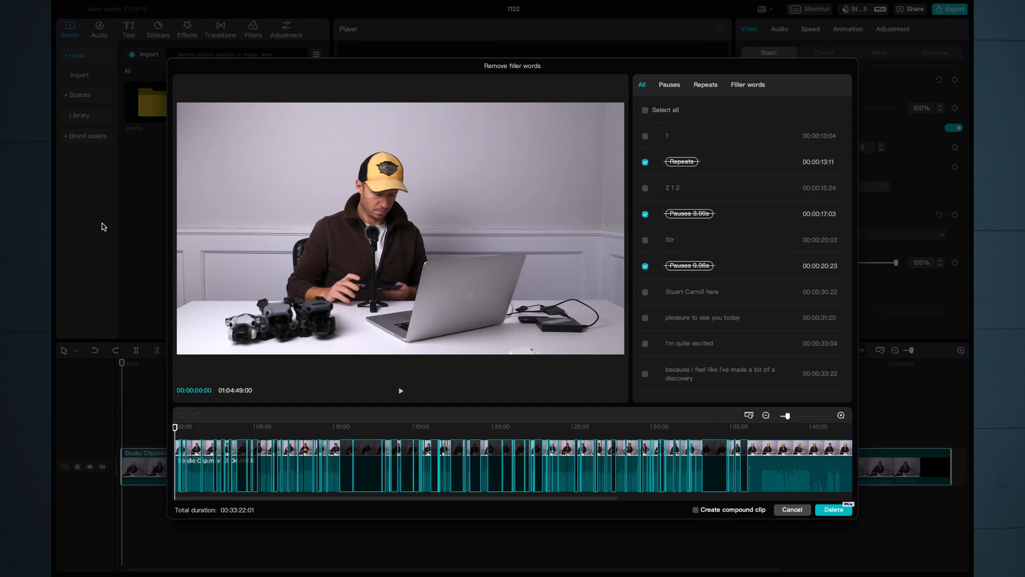
scroll(719, 254, down, 1)
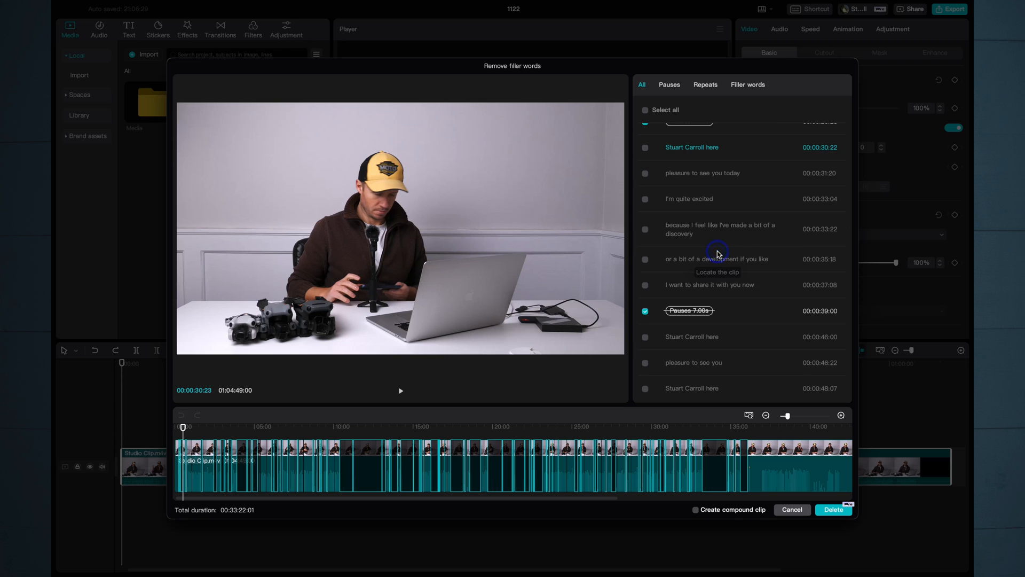
click(718, 253)
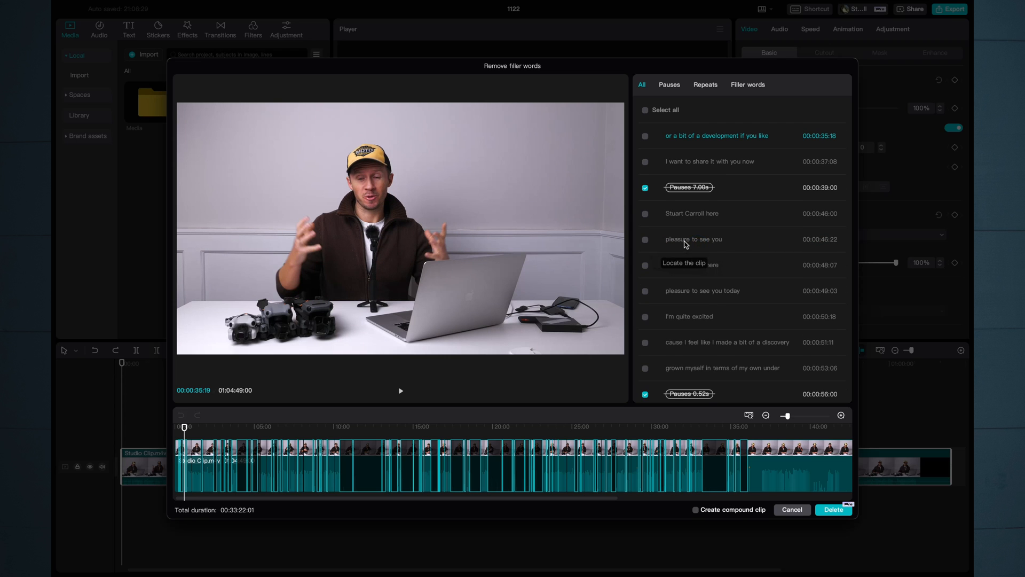
click(685, 239)
scroll(390, 465, up, 3)
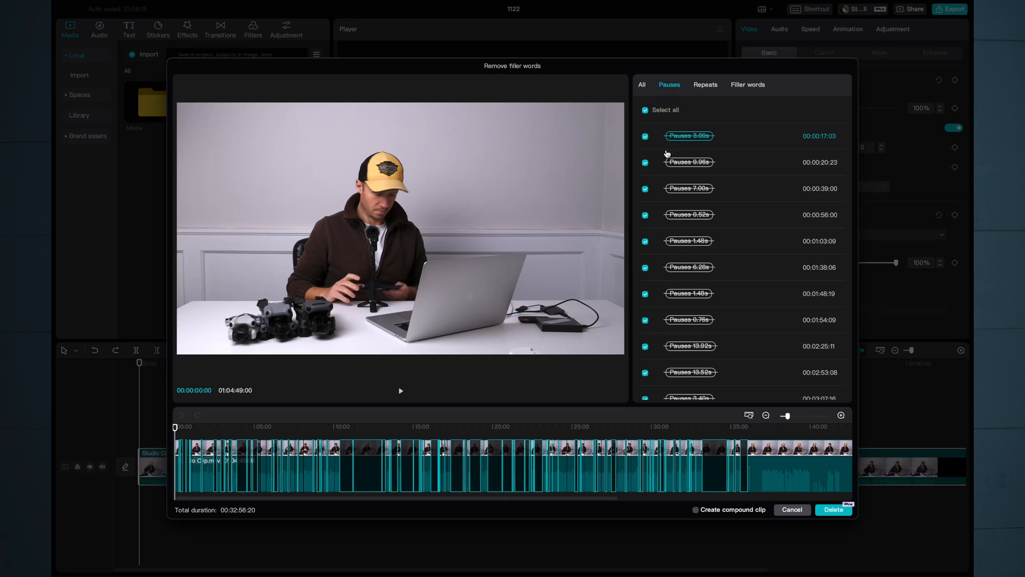
scroll(688, 244, down, 2)
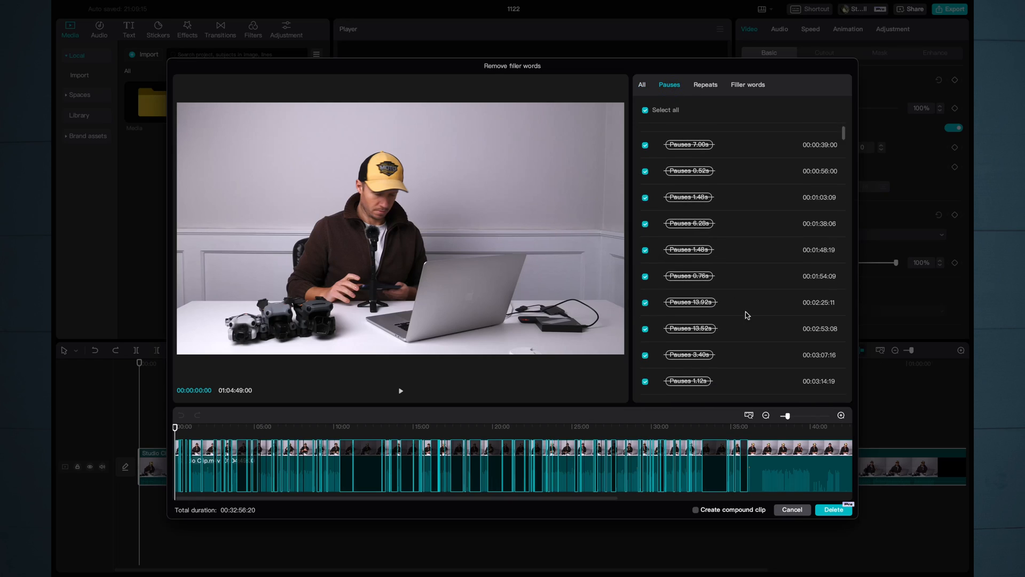
scroll(746, 314, down, 3)
scroll(746, 315, down, 2)
scroll(746, 315, down, 3)
scroll(745, 316, down, 2)
scroll(746, 315, down, 2)
scroll(740, 314, down, 3)
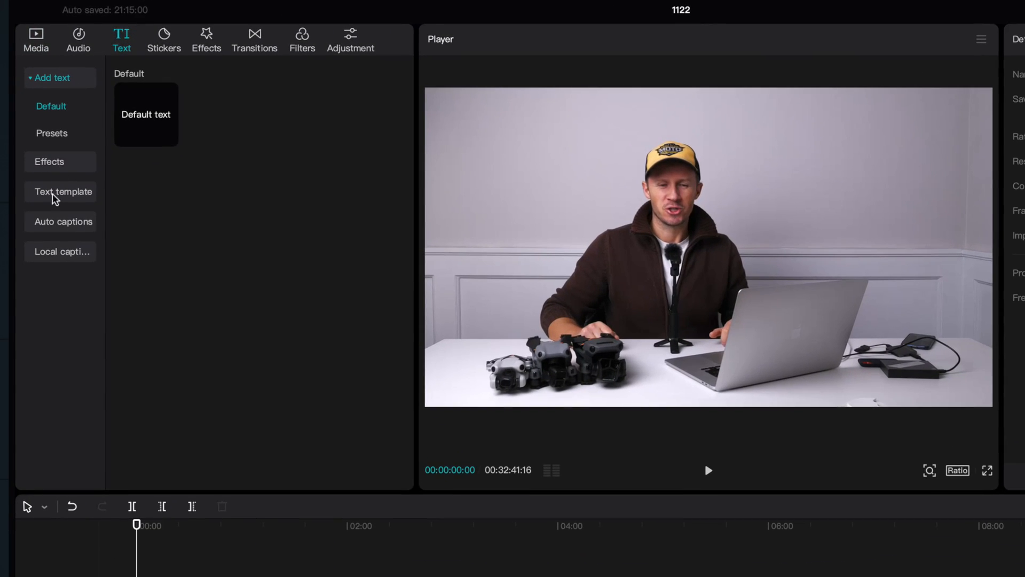
Generate auto captions from the speech and play back to check them.
click(49, 225)
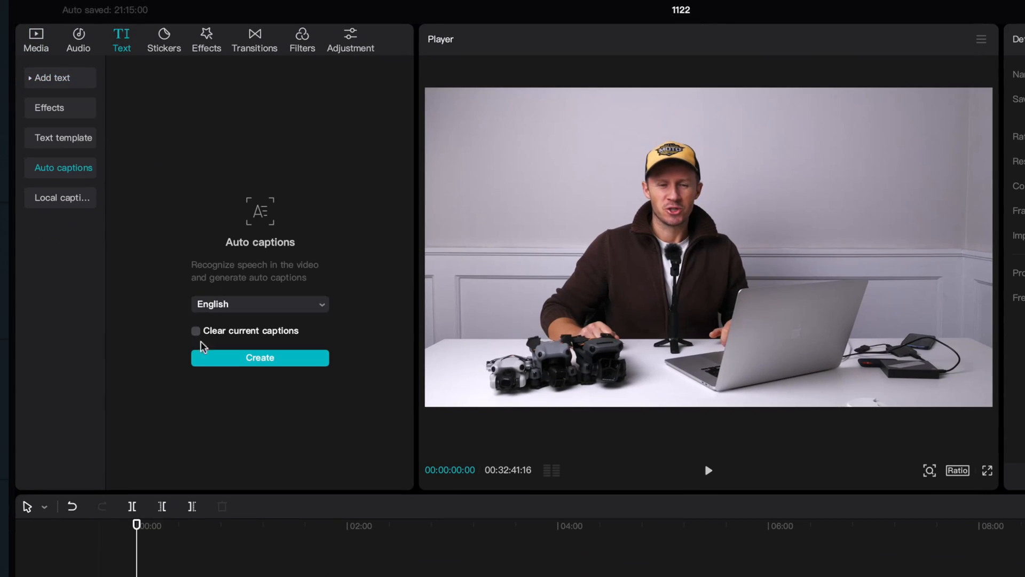
click(218, 359)
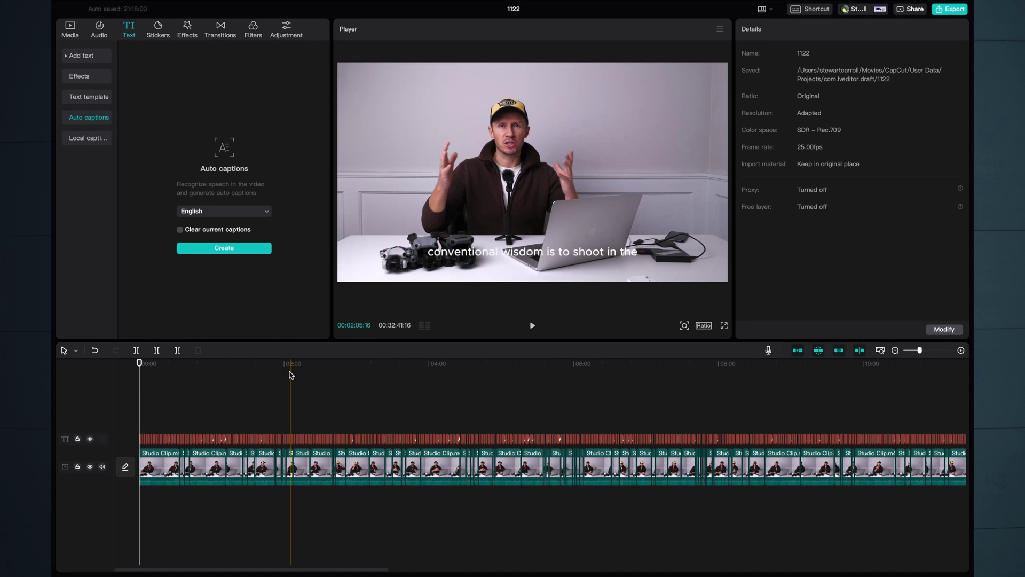
click(290, 374)
key(space)
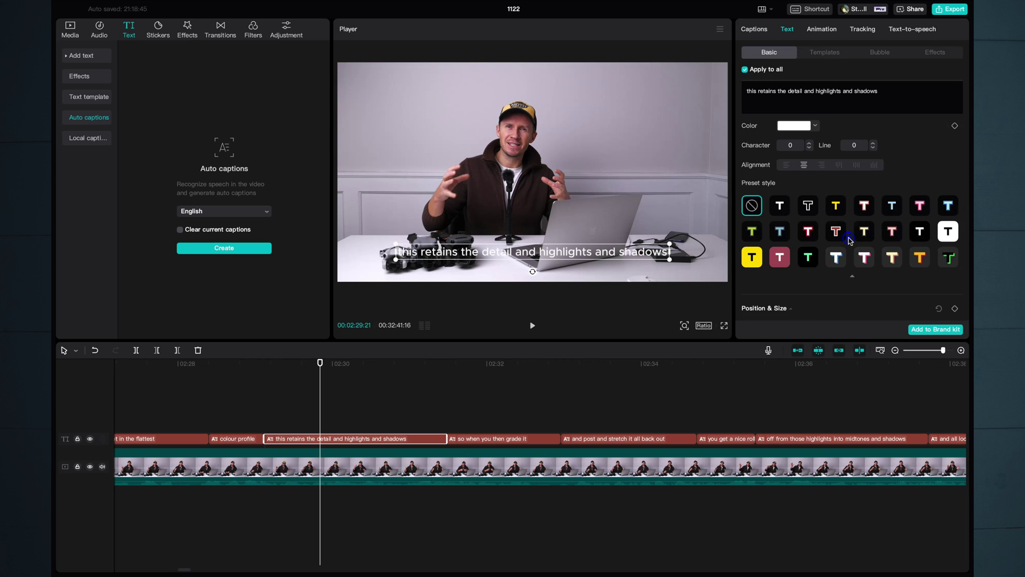
scroll(850, 241, down, 2)
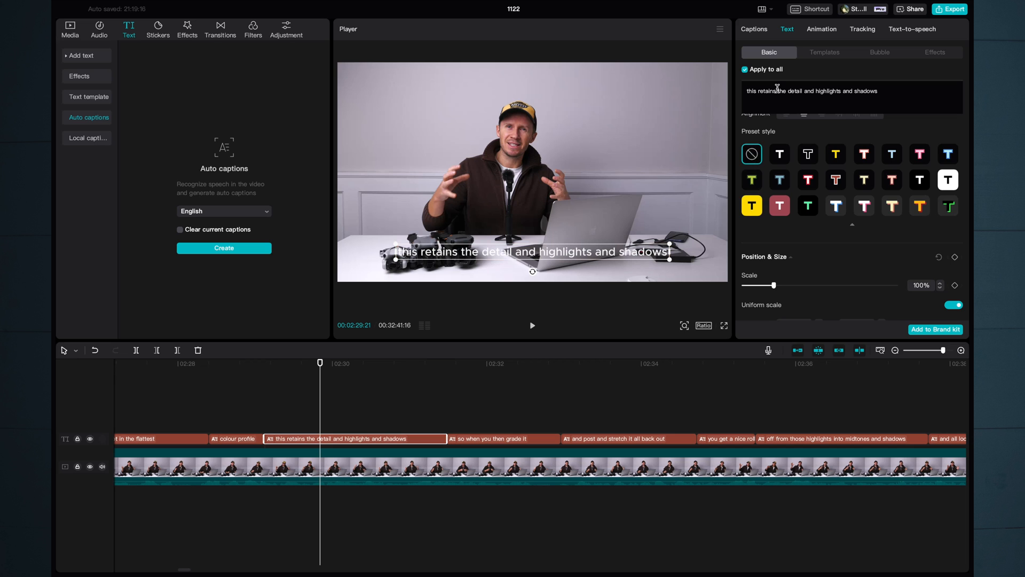
Apply the pink-highlight caption template to all captions and preview the result.
click(825, 53)
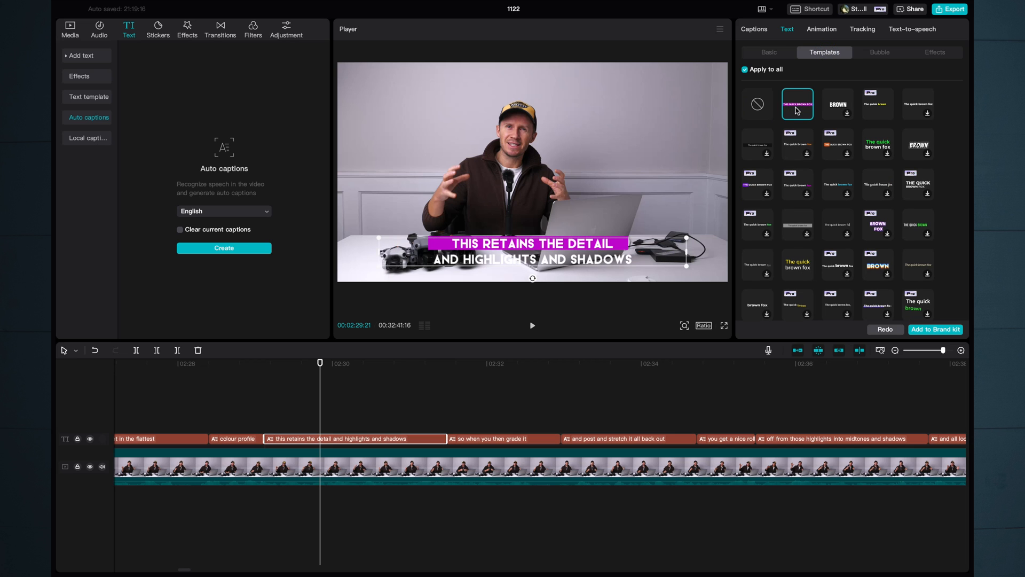
key(space)
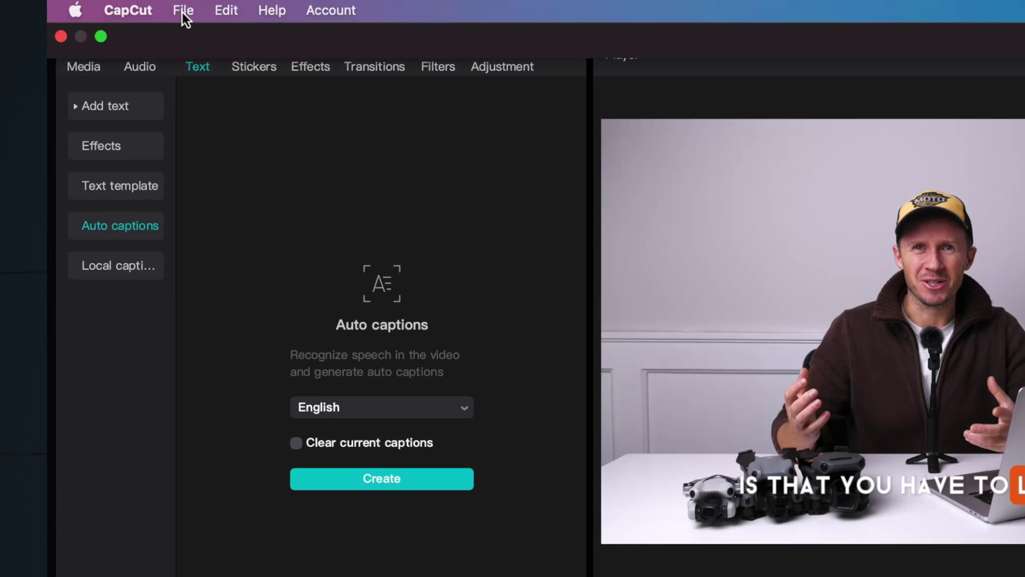
Bring up File > Export and confirm caption exporting is set to SRT format.
click(193, 10)
click(205, 86)
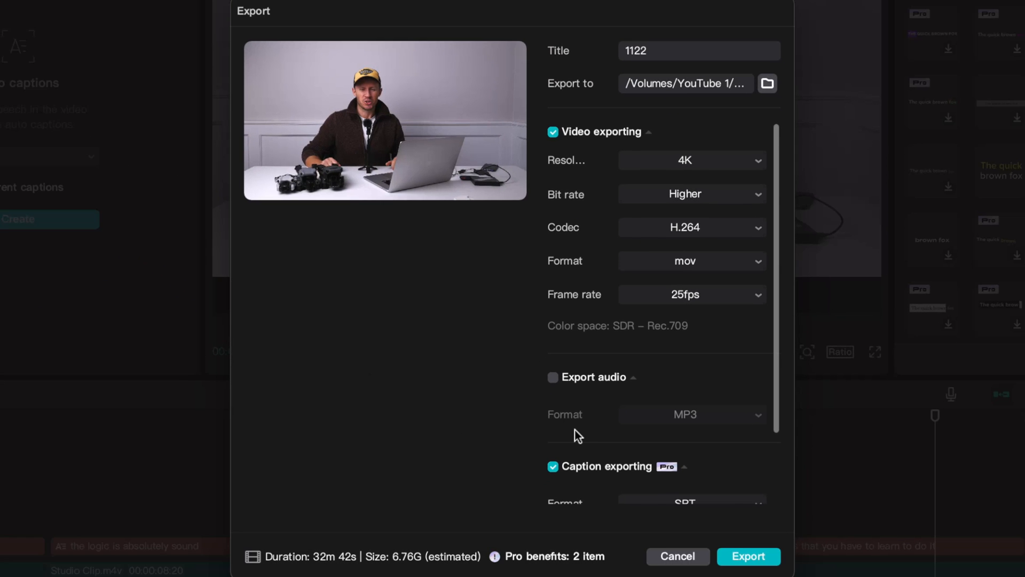
scroll(580, 430, down, 3)
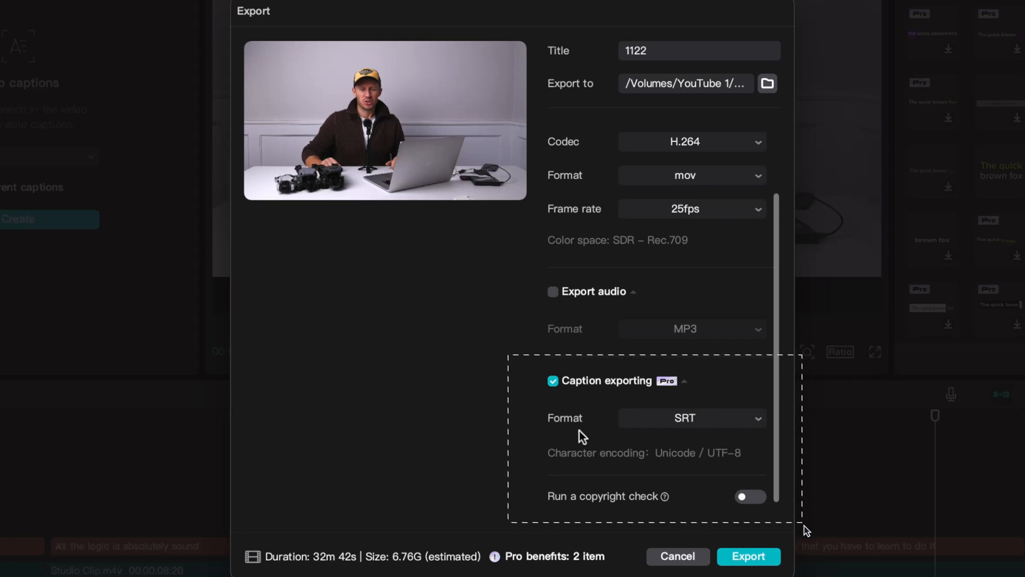
click(759, 421)
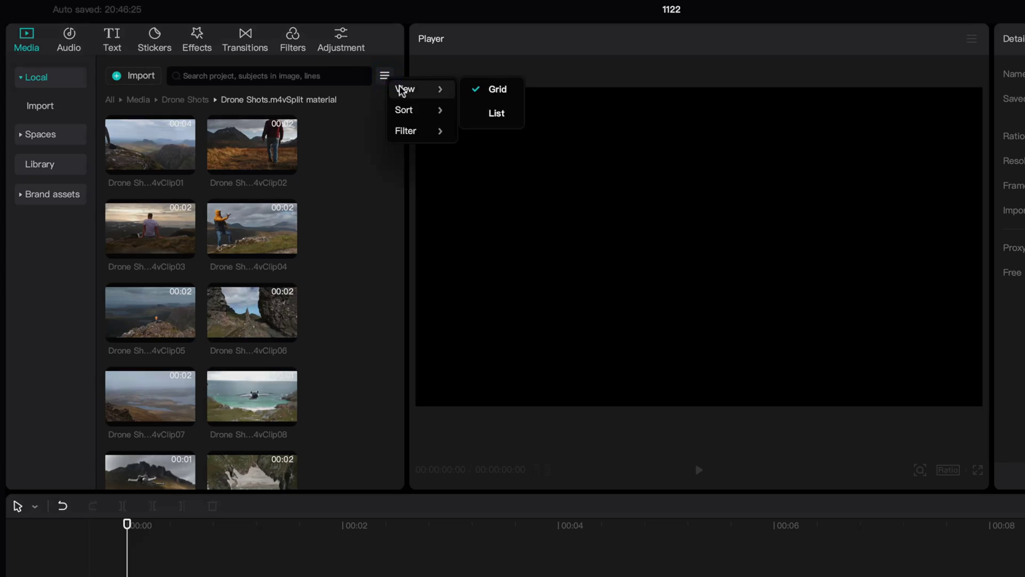
Mark ranges on drone Clip16 and Clip17, then add the marked section of Clip15 to the track.
click(497, 114)
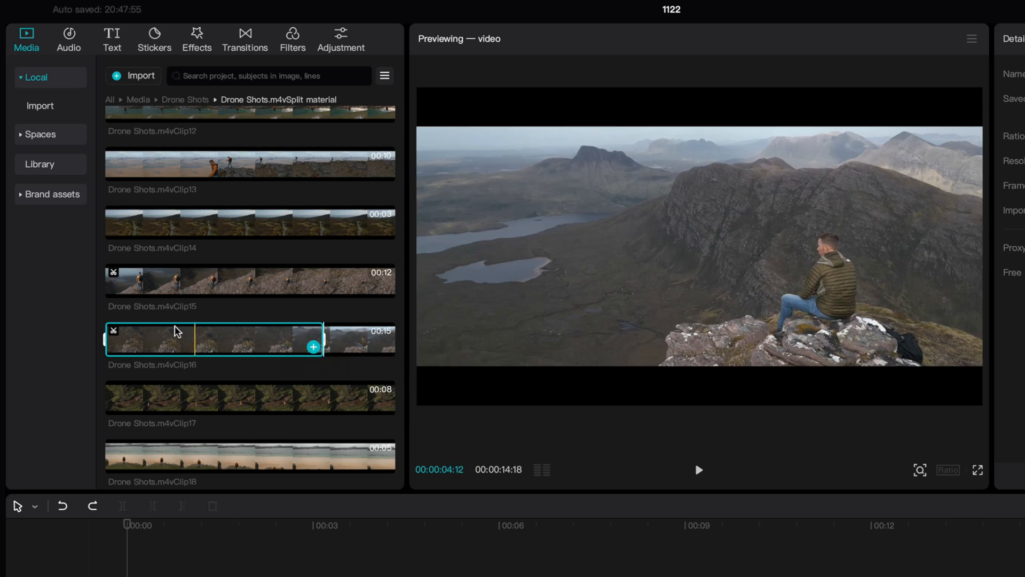
drag(107, 341, 169, 341)
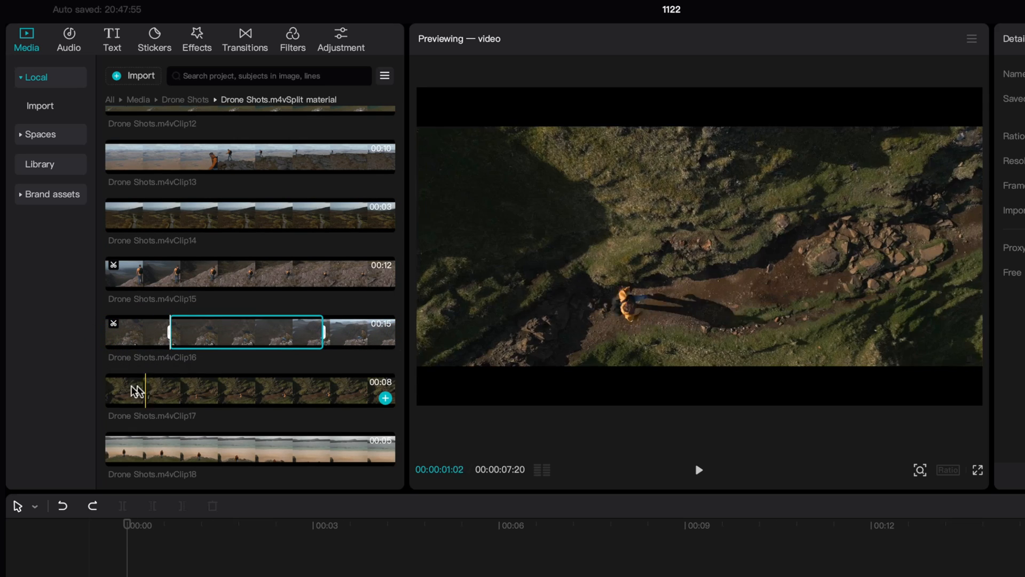
drag(170, 392, 314, 396)
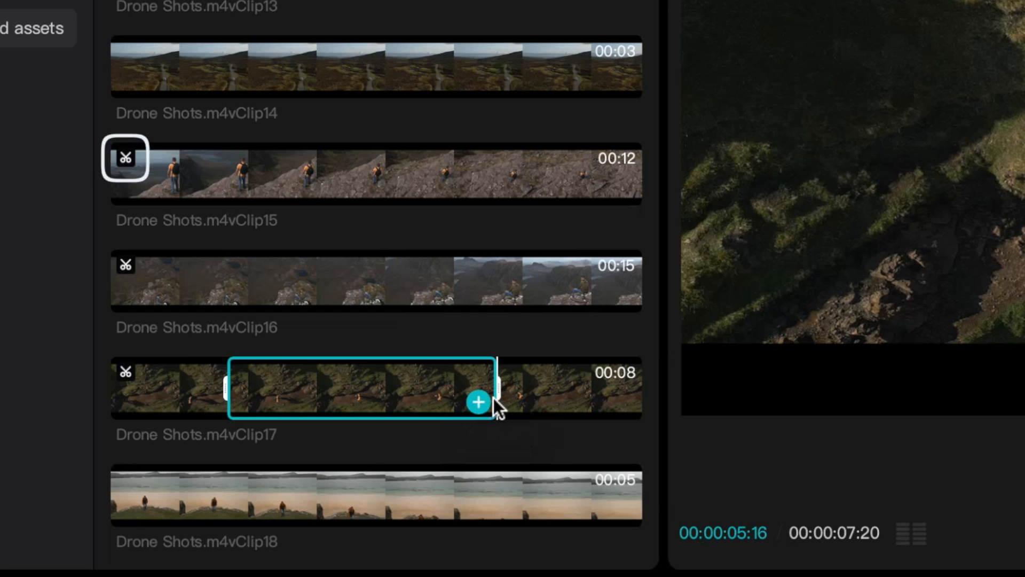
click(485, 401)
scroll(374, 201, up, 1)
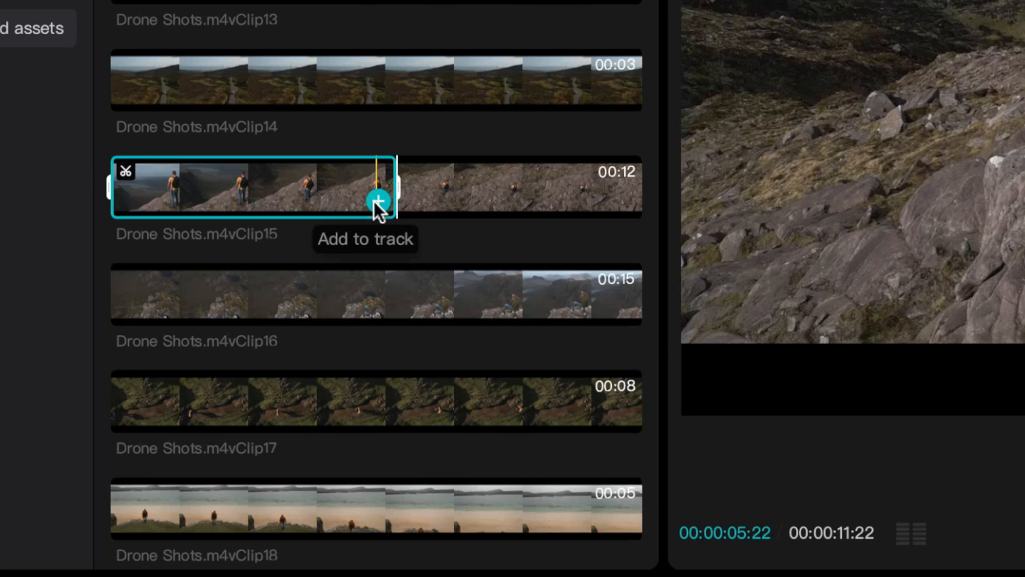
click(374, 201)
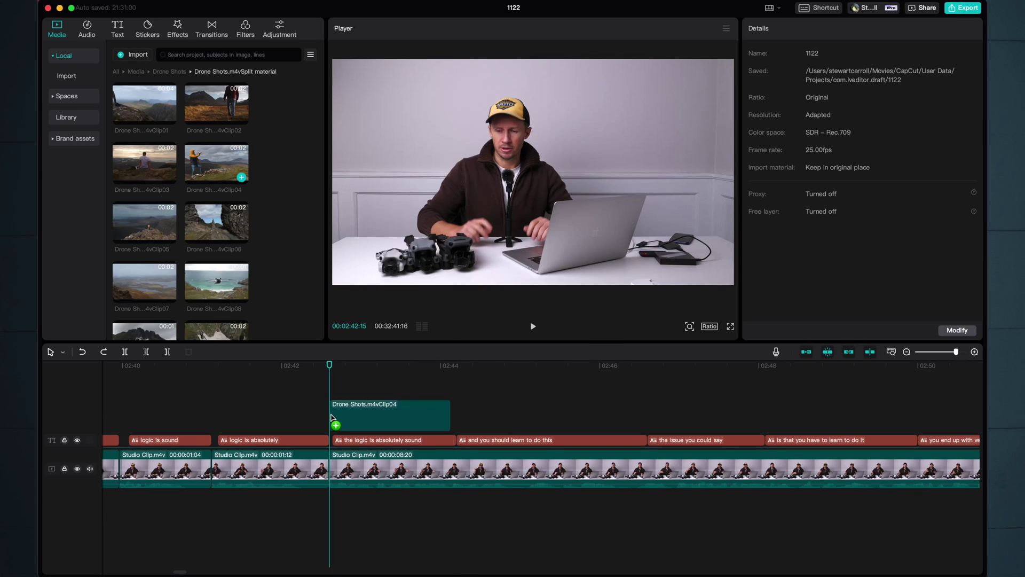
Place Clip04, Clip08 and Clip05 end to end as B-roll on a track above the Studio Clip.
drag(334, 419, 337, 426)
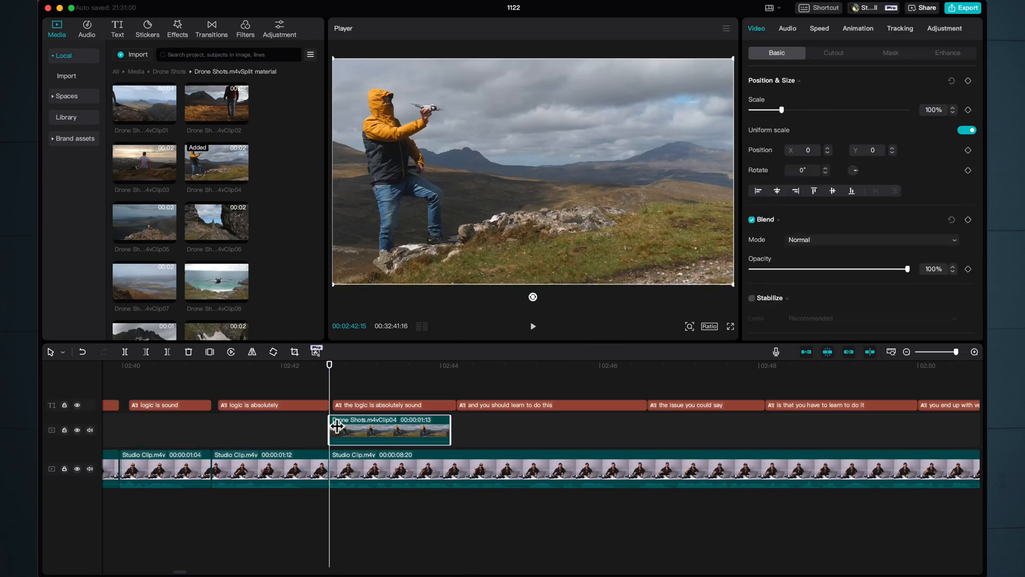
drag(198, 278, 514, 429)
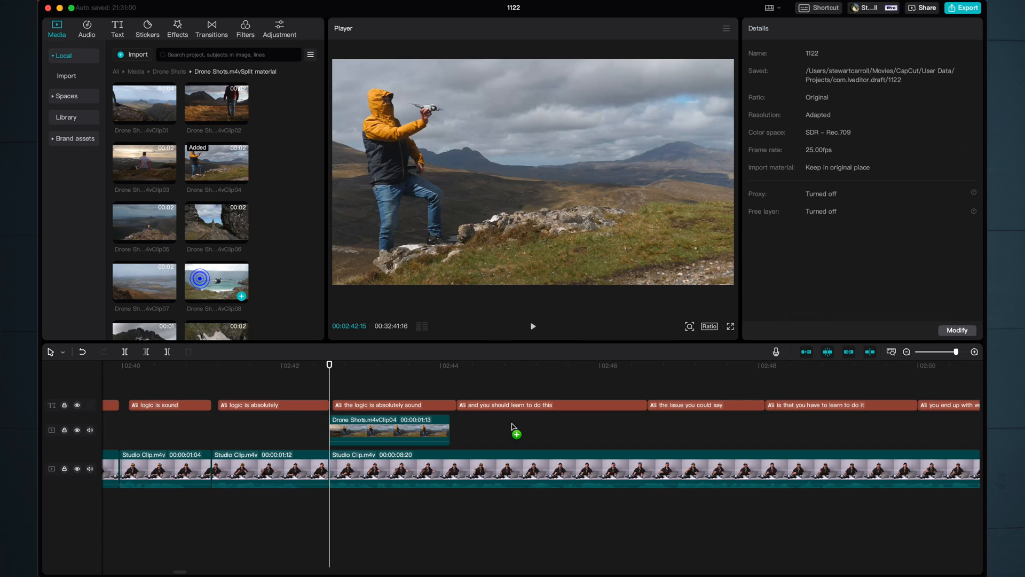
drag(450, 434, 451, 434)
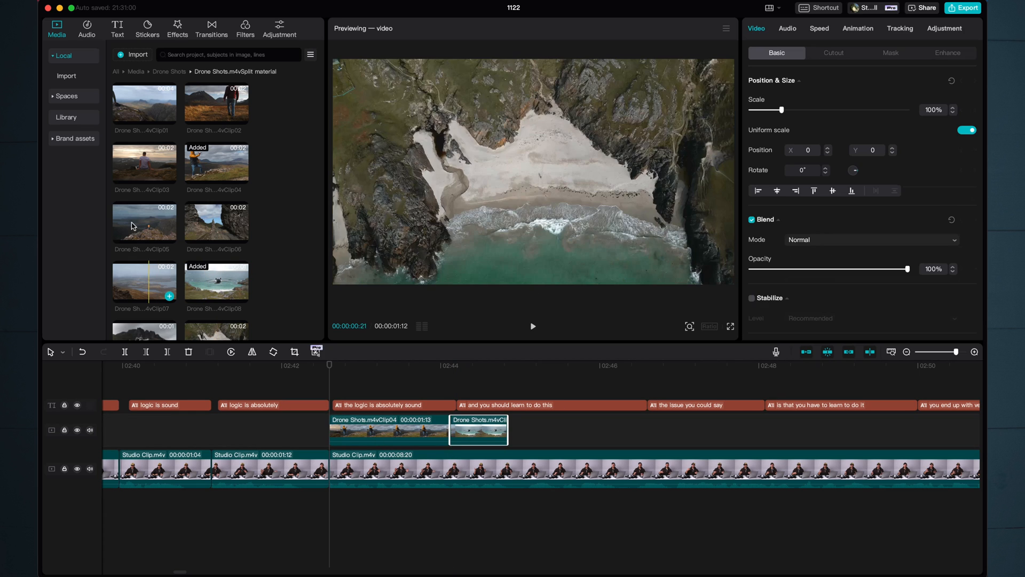
drag(160, 228, 513, 438)
click(319, 440)
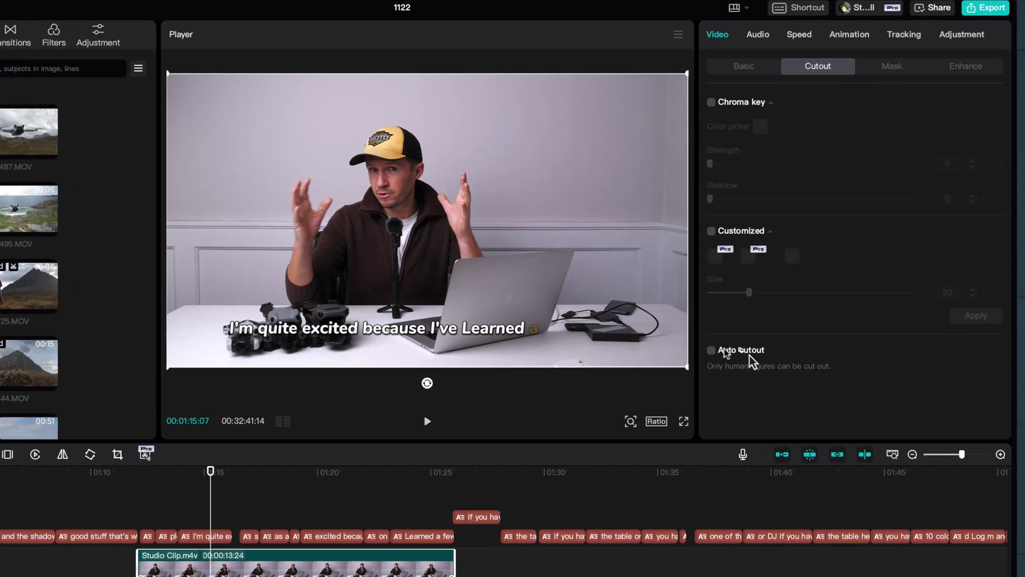
Auto-cutout the presenter from the studio clip and drag him to the lower right over the scenery.
click(752, 271)
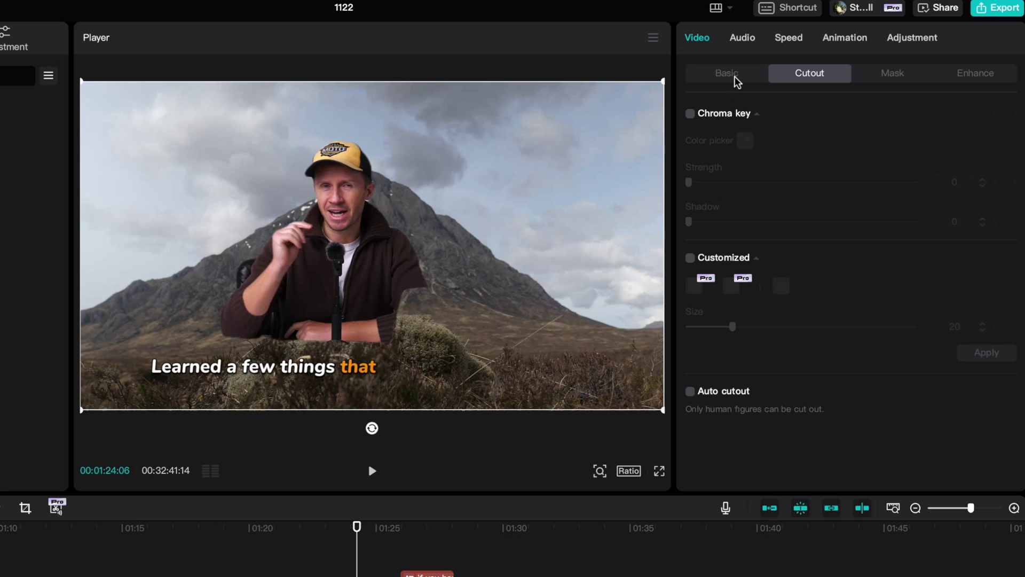
click(735, 80)
drag(375, 239, 635, 363)
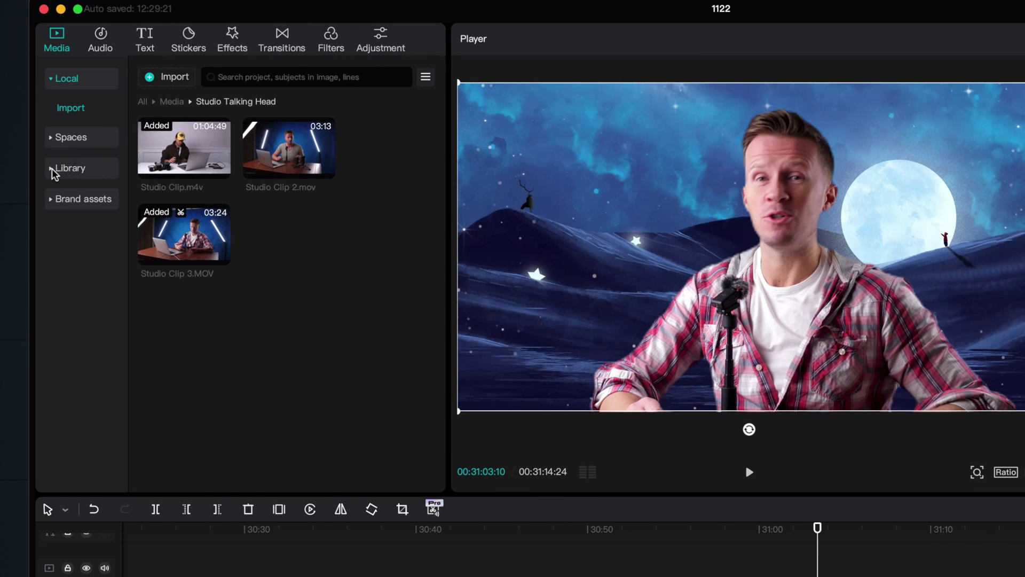
Show the stock Library's Background clip category in the Media sidebar.
click(53, 175)
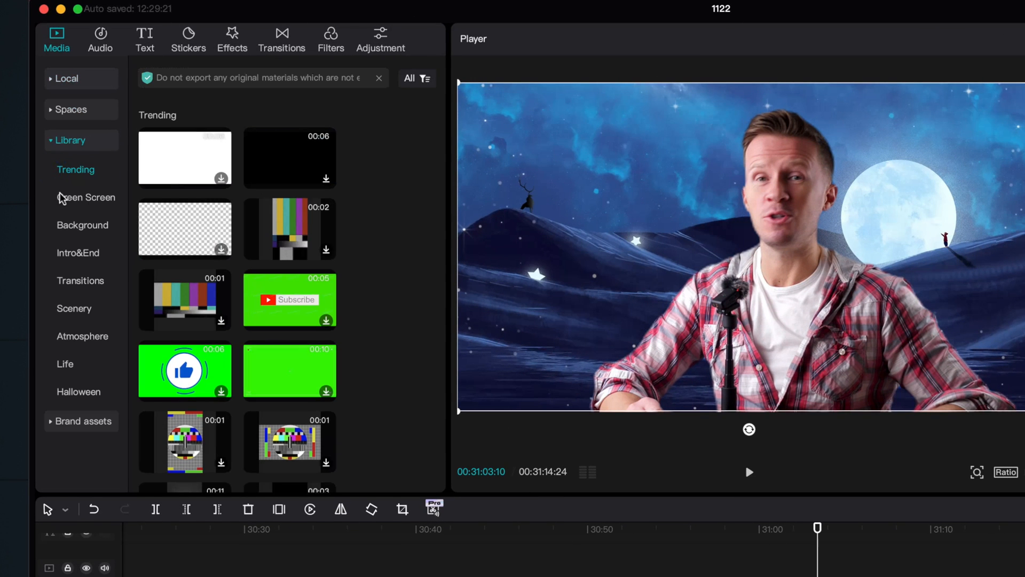
click(74, 230)
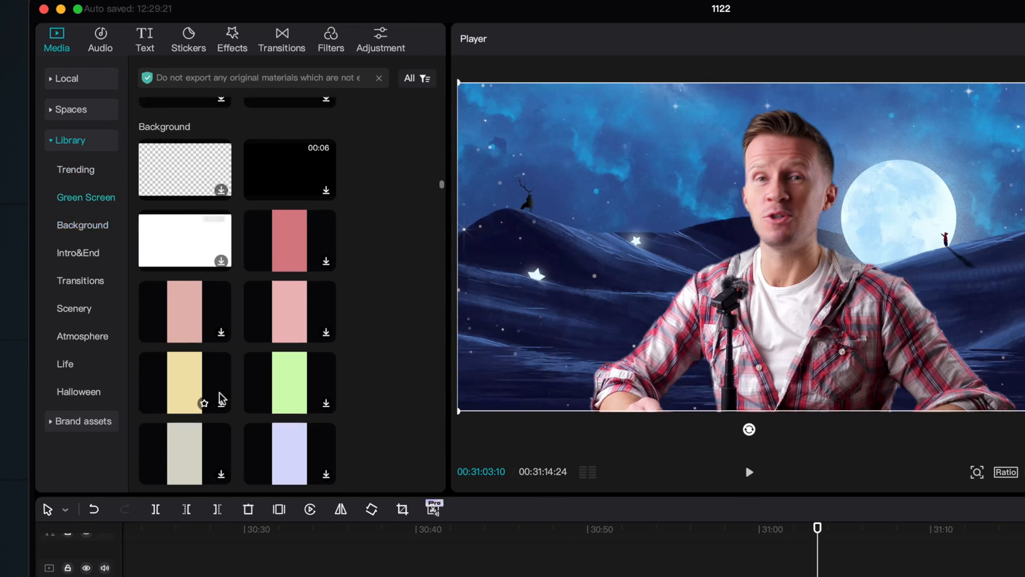
scroll(221, 398, down, 5)
scroll(222, 398, down, 5)
scroll(221, 398, down, 5)
scroll(222, 398, down, 5)
scroll(222, 399, down, 5)
scroll(222, 399, down, 5)
scroll(221, 399, down, 5)
scroll(222, 398, down, 3)
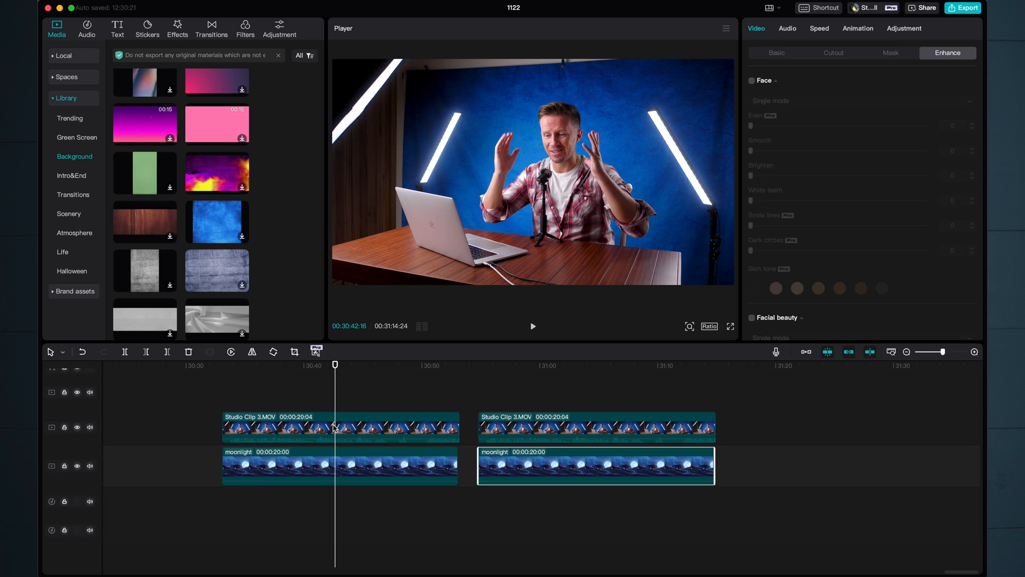
Chroma-key Studio Clip 3 on the blue backdrop with Strength about 12.
click(334, 425)
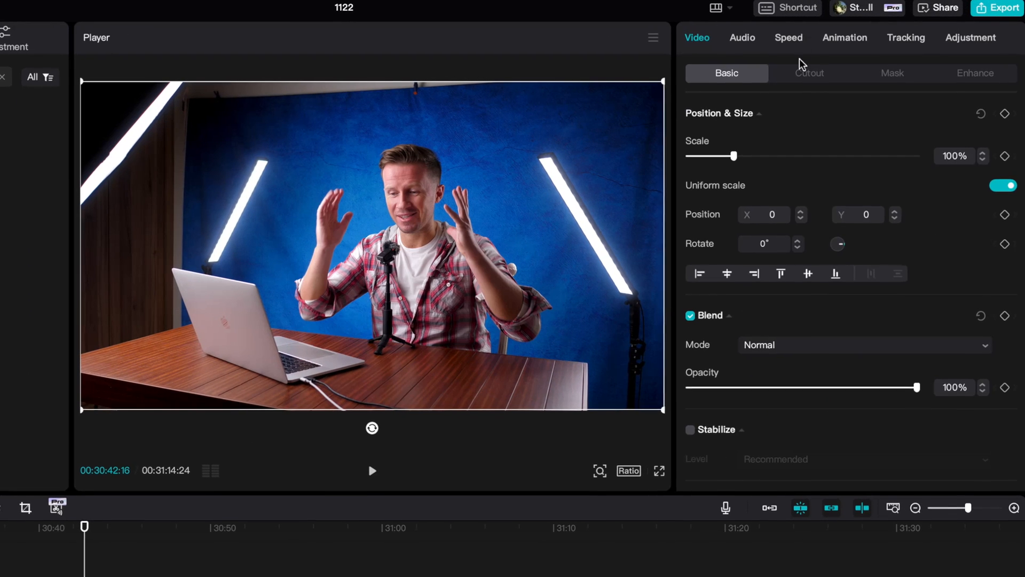
click(830, 48)
click(690, 114)
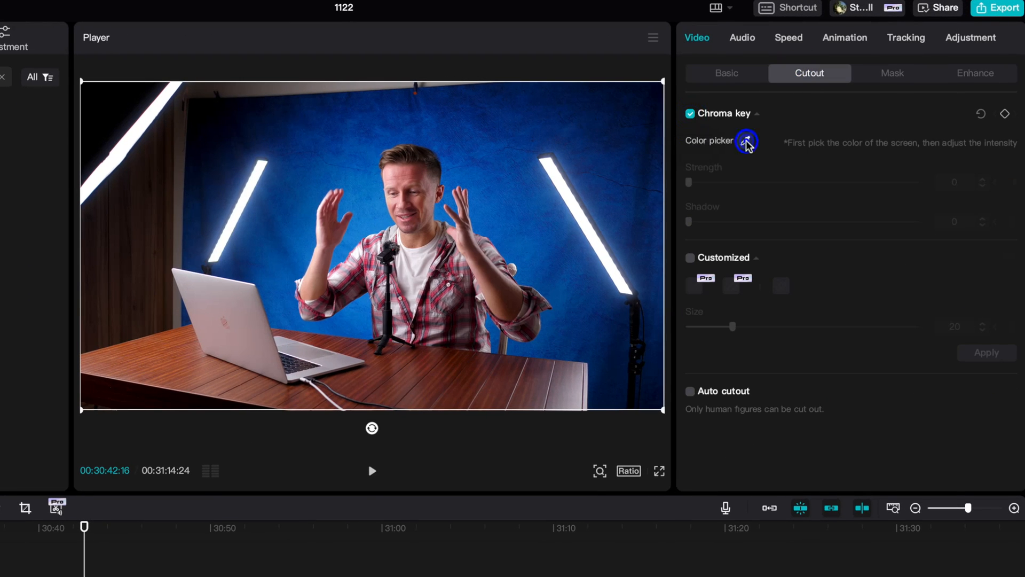
click(746, 142)
click(509, 184)
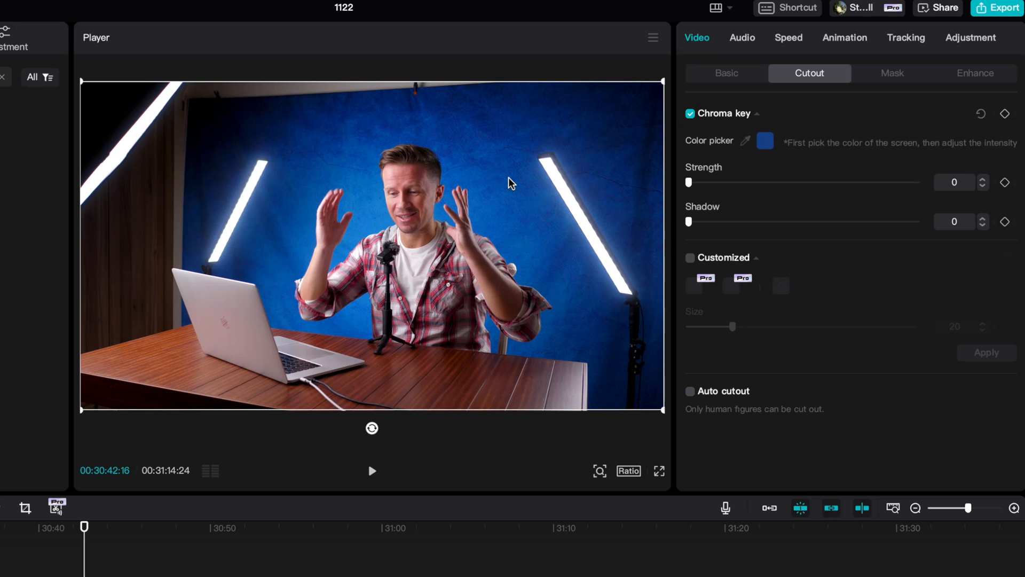
drag(688, 186, 712, 184)
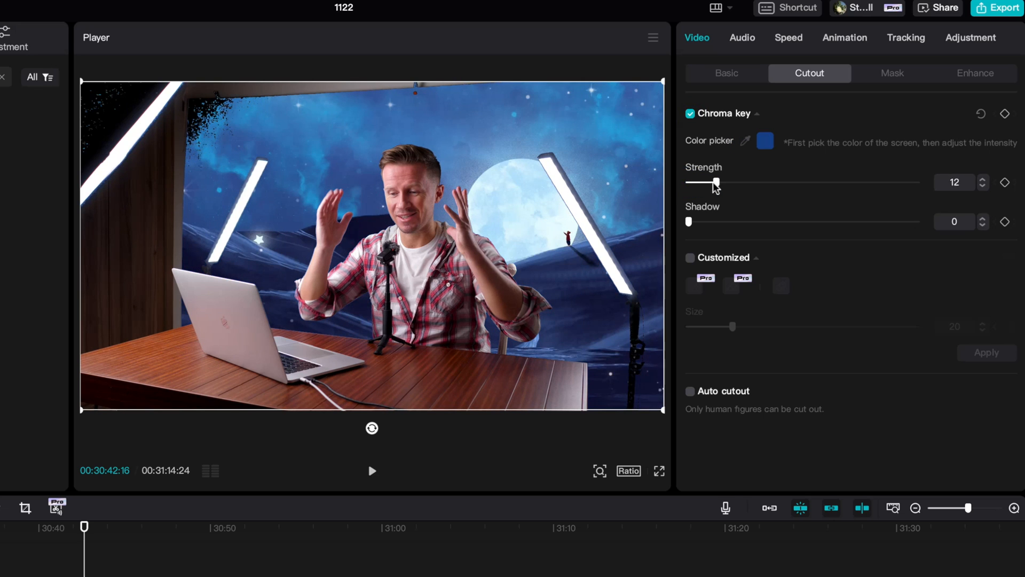
Play the clip back to check the presenter over the moonlit scene.
click(52, 544)
key(space)
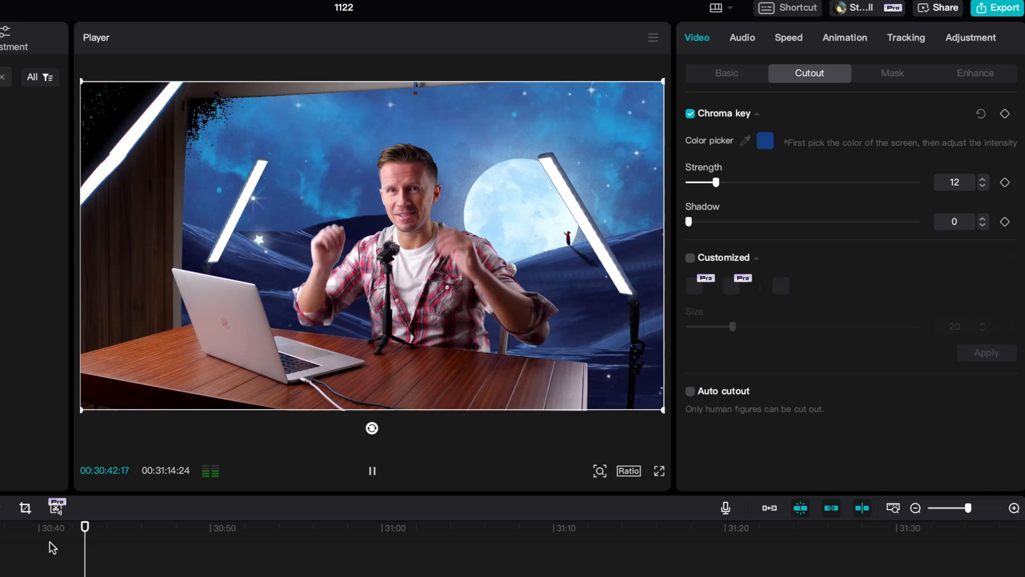
key(space)
Scale the presenter clip to 166% and apply a Circle mask moved over him.
click(720, 75)
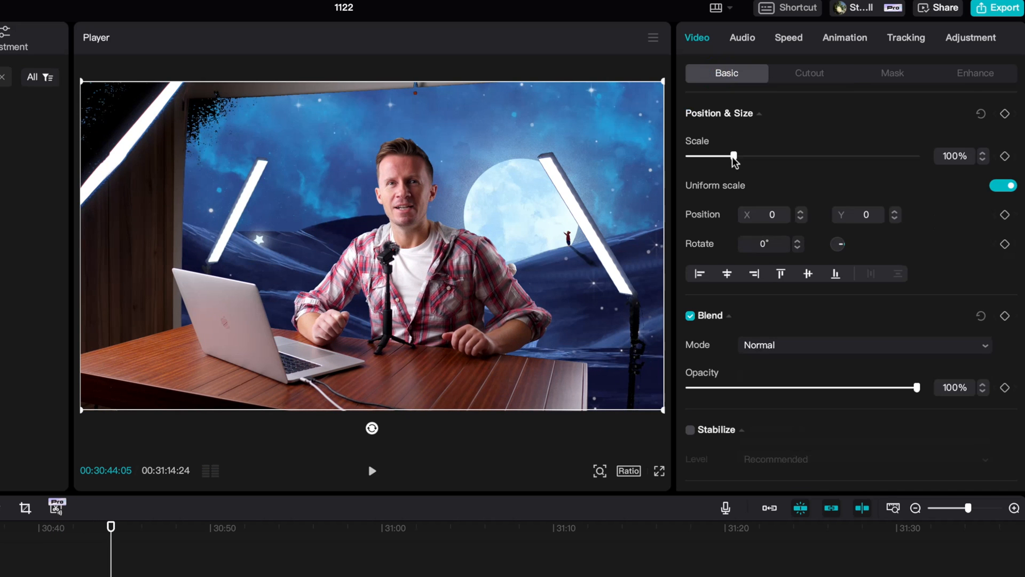
drag(734, 157, 765, 156)
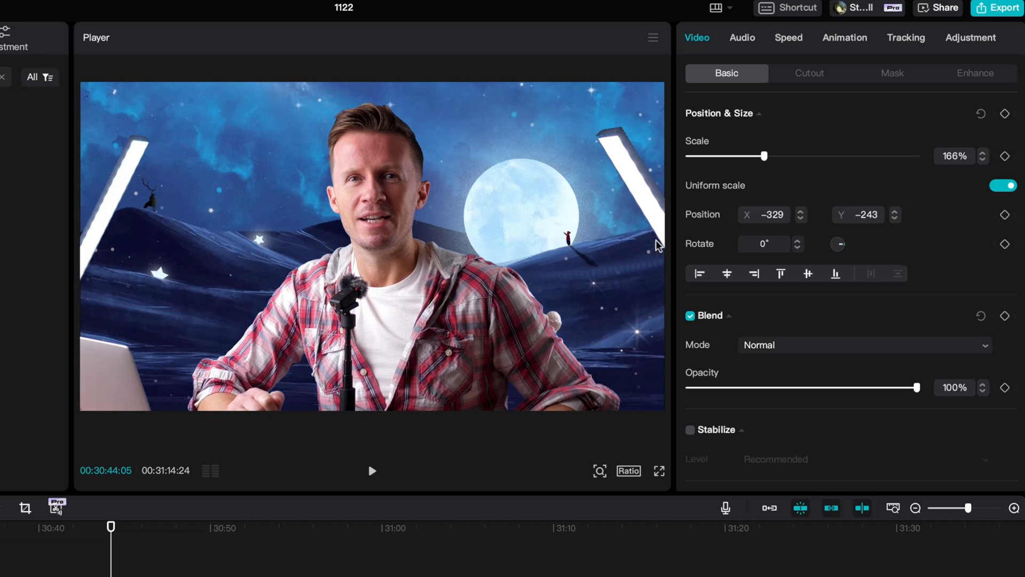
click(894, 75)
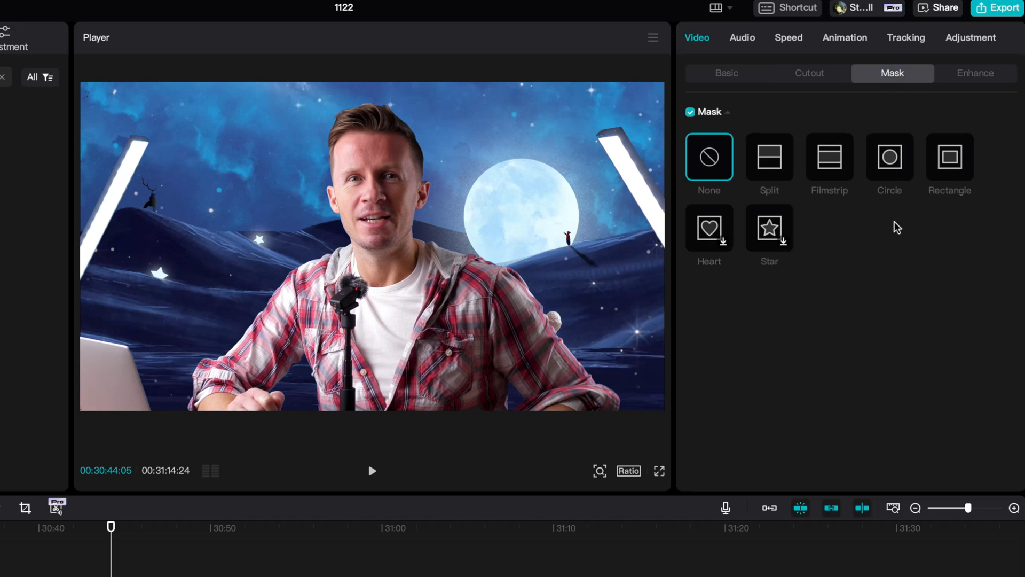
click(890, 161)
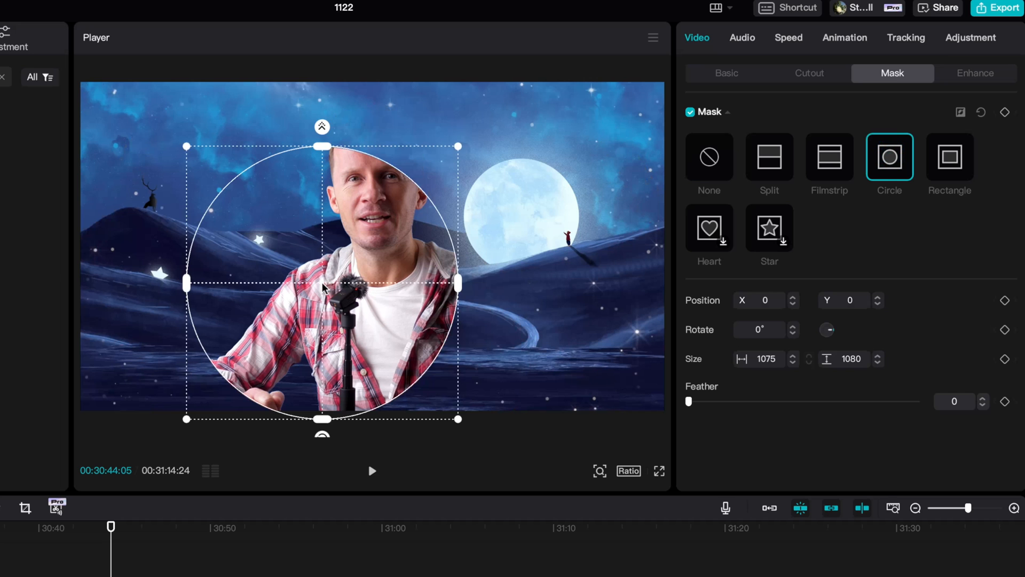
drag(323, 286, 377, 287)
drag(241, 282, 188, 282)
Stretch the mask into a large ellipse so the studio edges vanish.
click(373, 416)
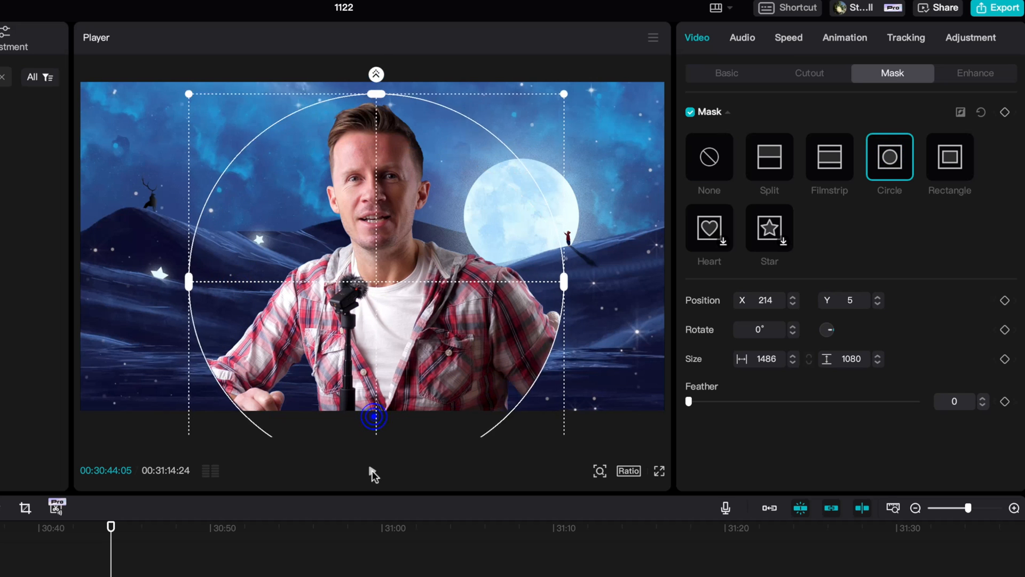
drag(373, 479, 375, 500)
mouse_move(565, 280)
mouse_down()
mouse_move(696, 267)
mouse_move(635, 287)
mouse_up()
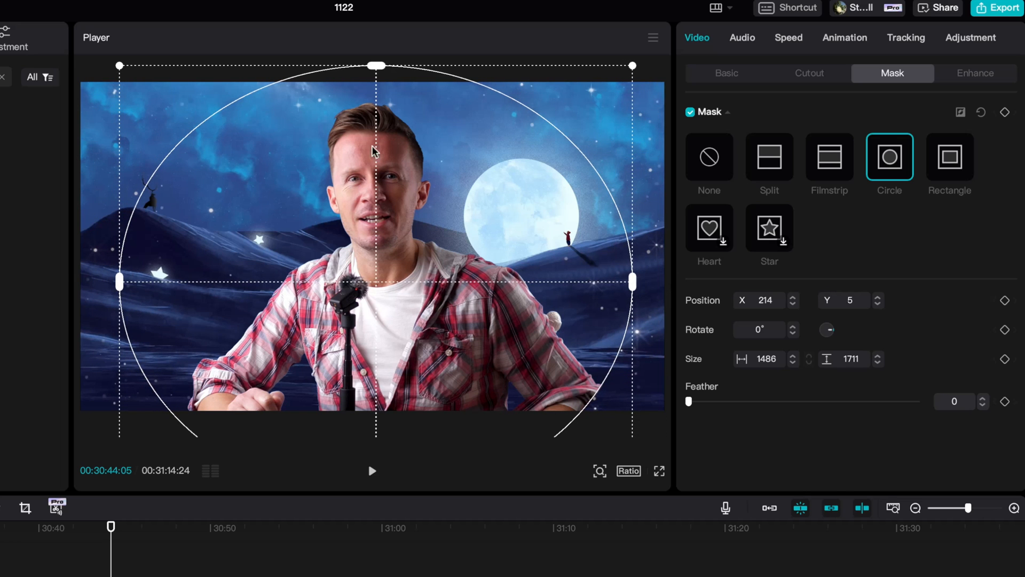
drag(377, 64, 376, 33)
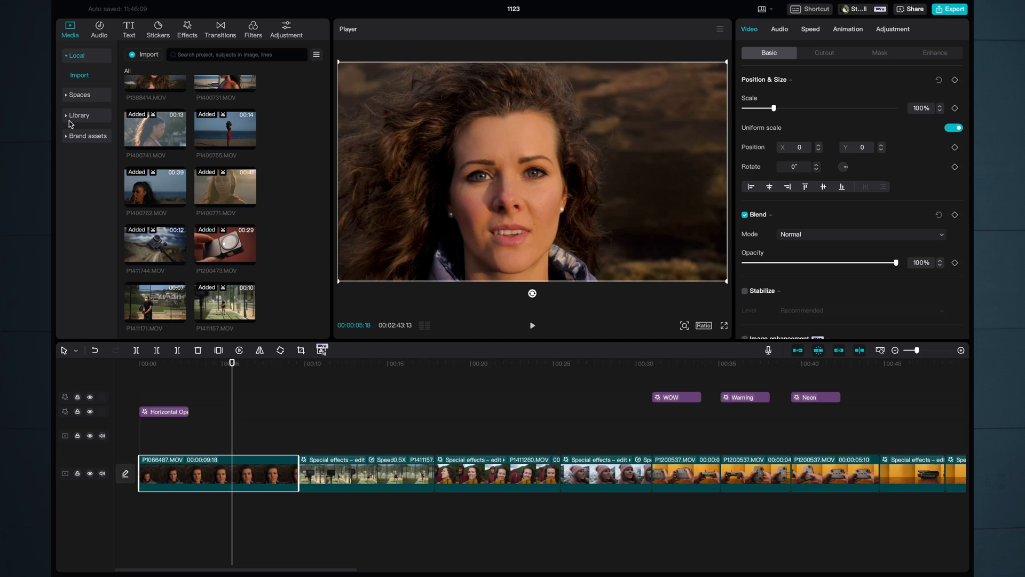
Add the Green Screen like-button animation from the Library on a track above the opening clip.
click(69, 118)
click(89, 134)
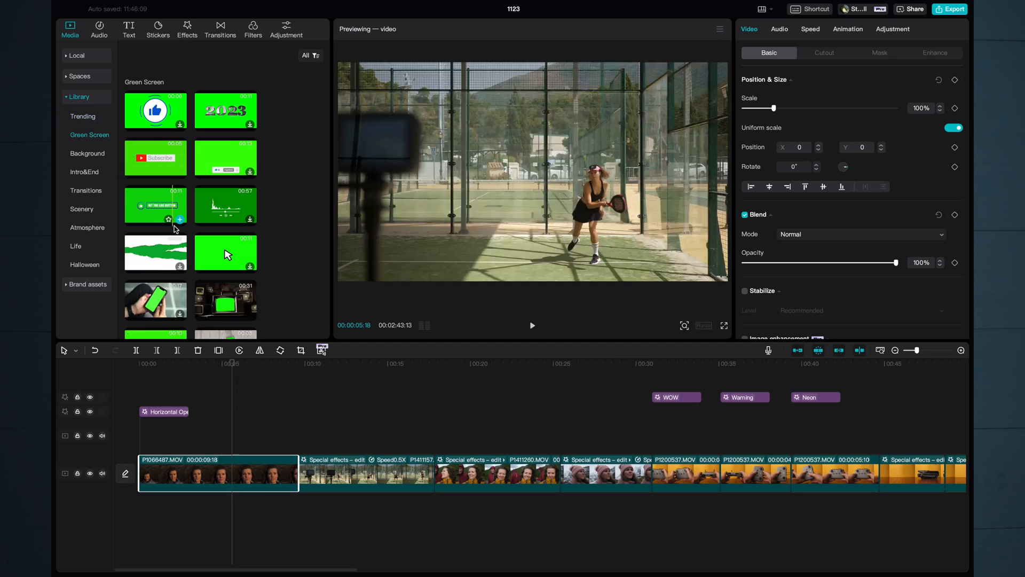
mouse_move(156, 204)
mouse_down()
mouse_move(231, 437)
mouse_move(211, 439)
mouse_up()
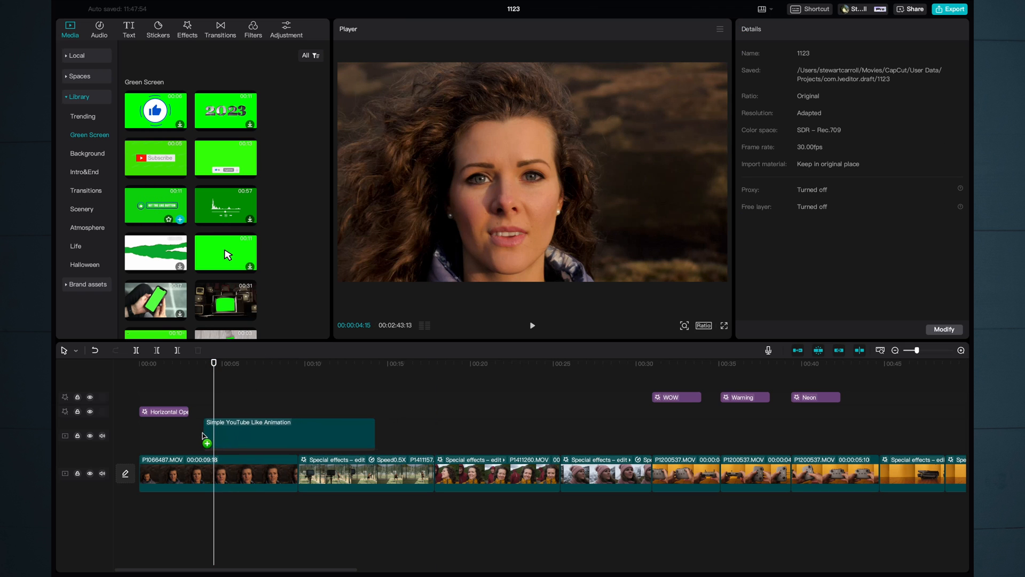
click(242, 437)
Chroma-key the like-button's green with Strength 5.
click(688, 107)
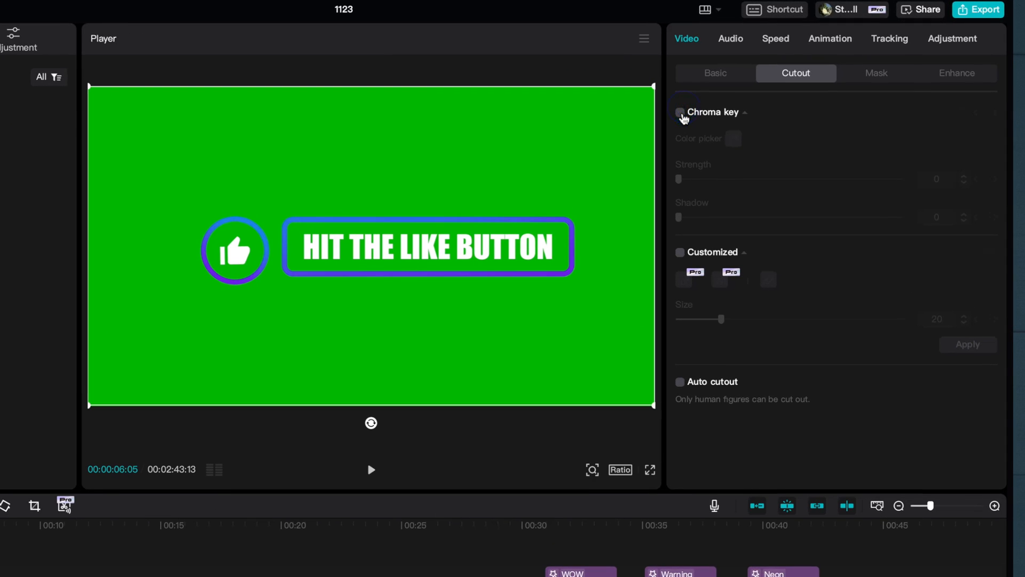
click(735, 146)
click(607, 159)
drag(683, 182, 690, 183)
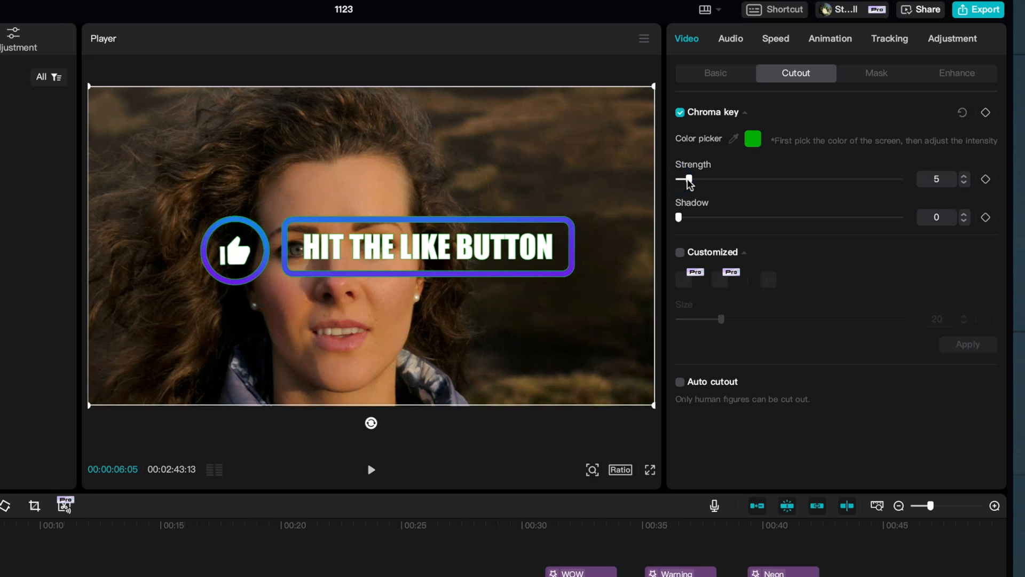
Scale the like-button overlay to 52% and move it to the upper right.
click(714, 75)
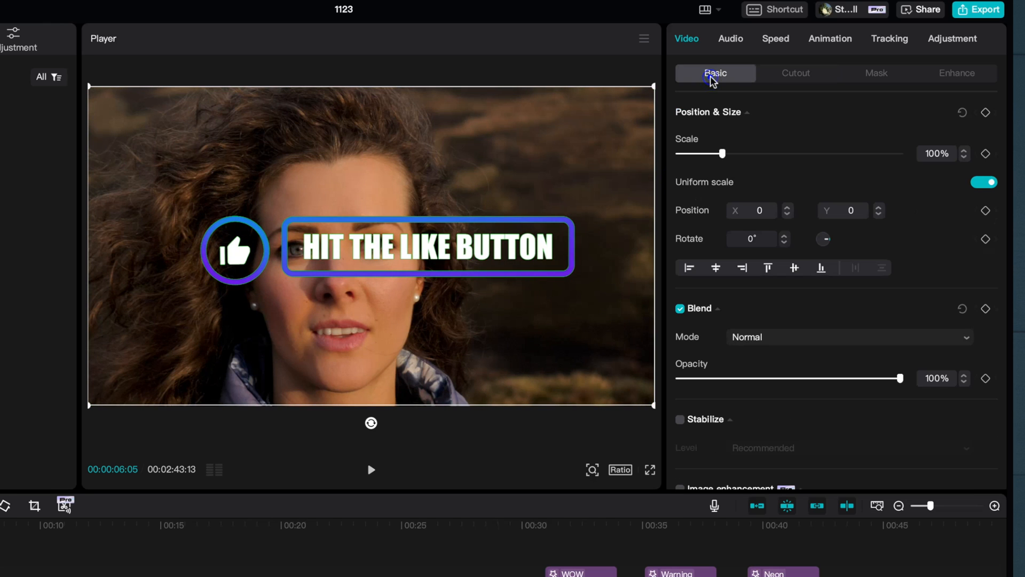
drag(723, 154, 702, 157)
drag(299, 249, 460, 121)
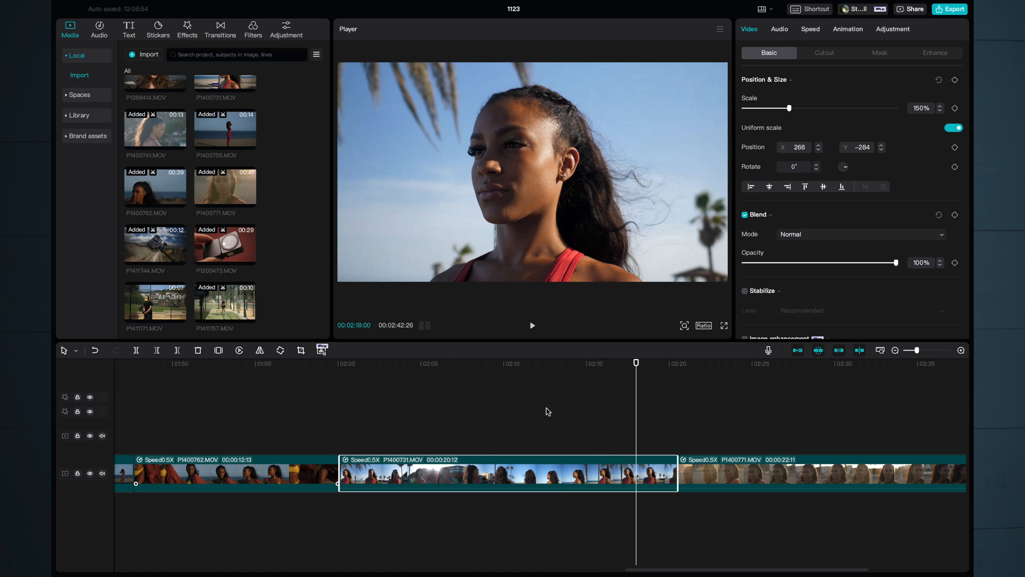
Enable Face retouching on the beach clip with Even at 77.
key(space)
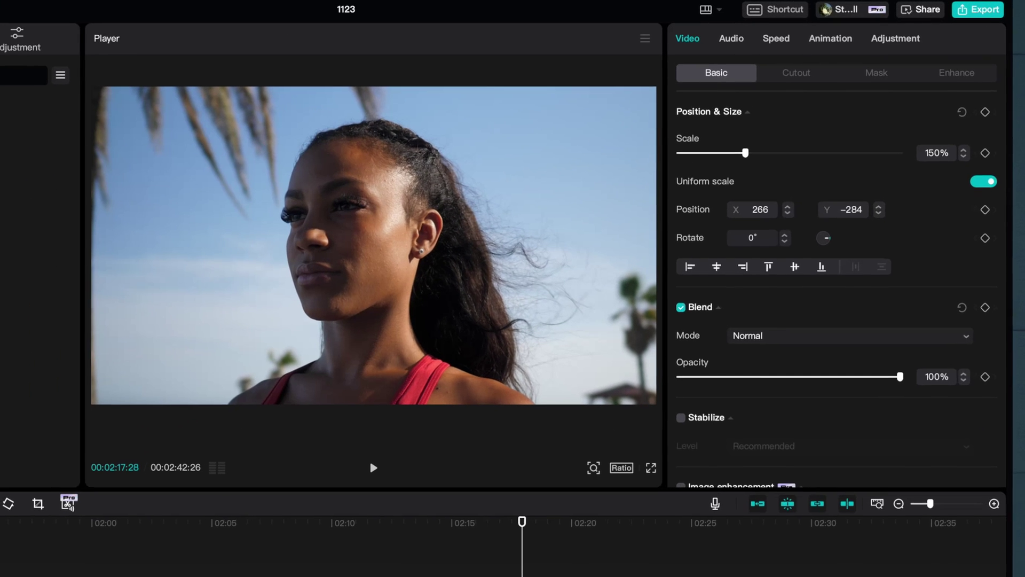
click(957, 74)
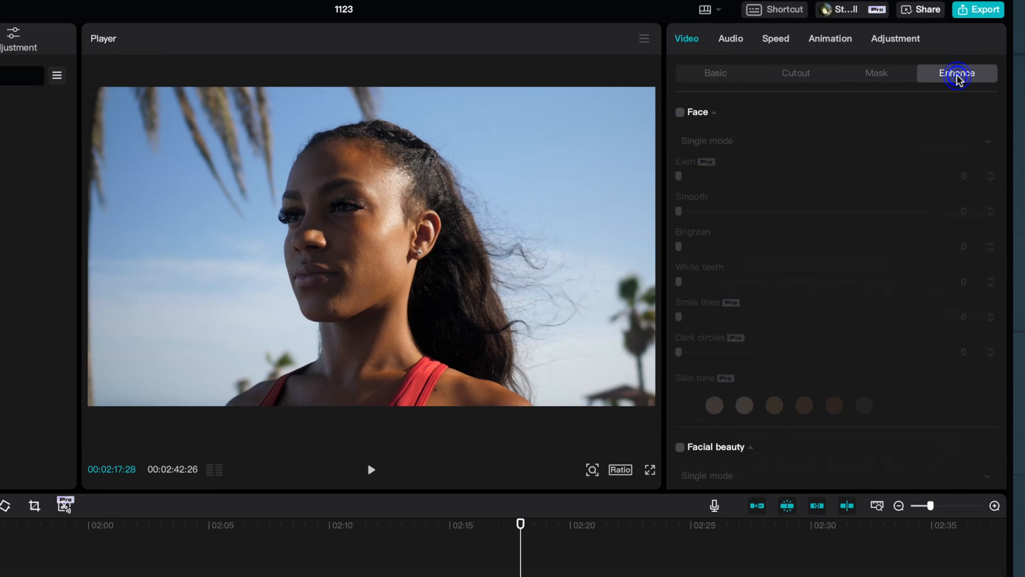
click(680, 112)
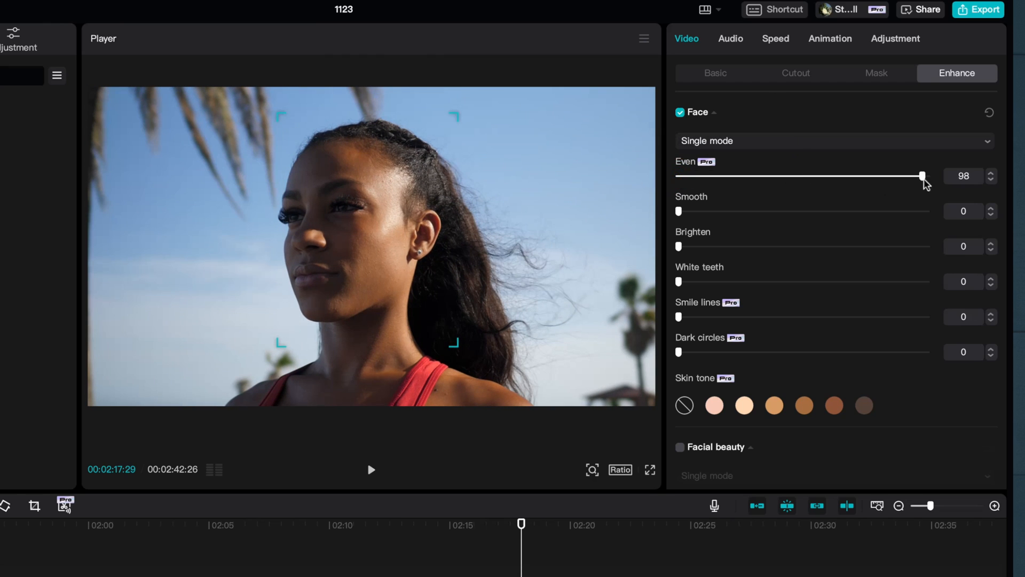
drag(925, 179, 932, 178)
Toggle Face retouching off and on several times to compare before and after.
click(680, 113)
click(679, 113)
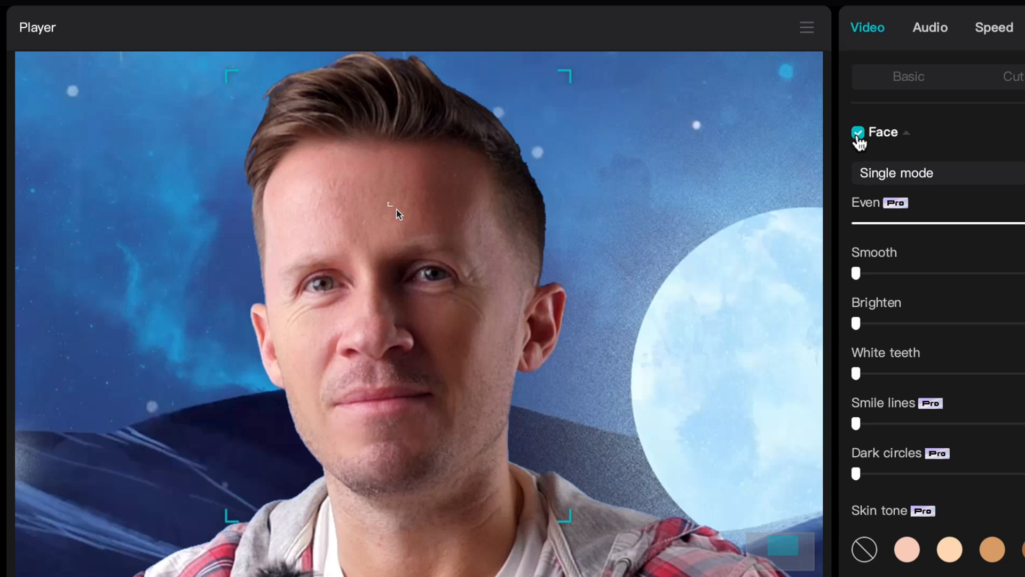
click(858, 135)
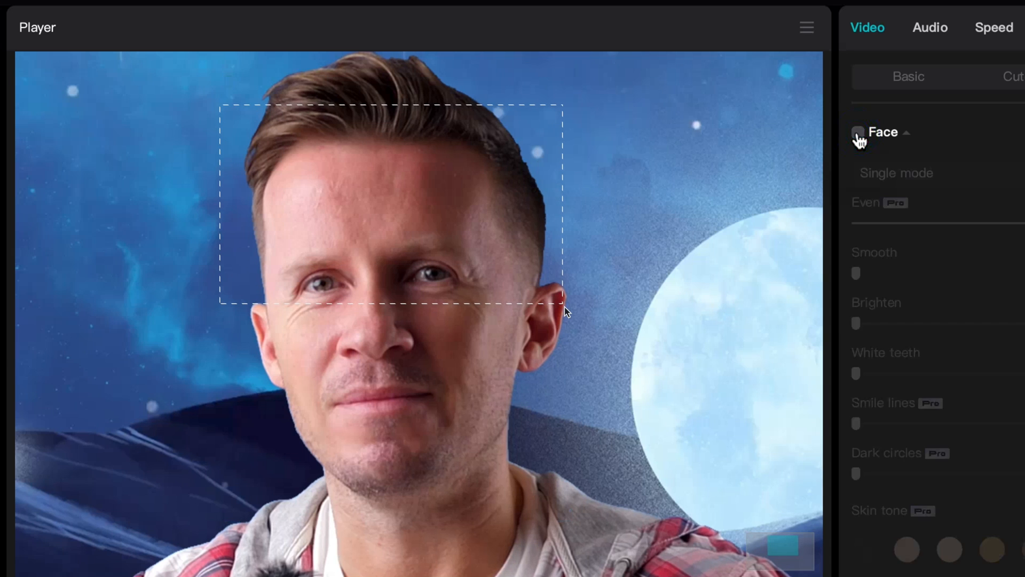
click(858, 134)
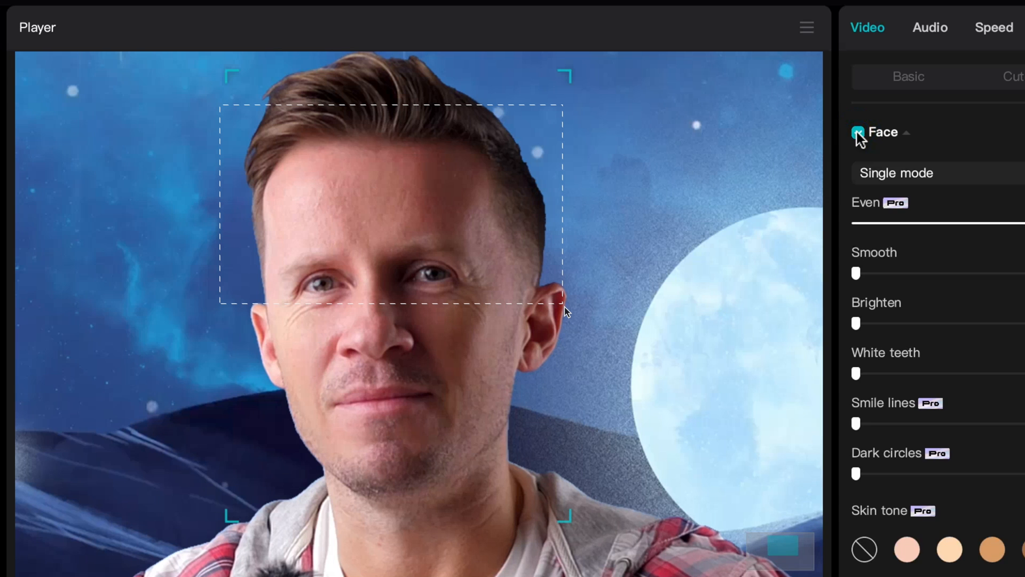
click(858, 134)
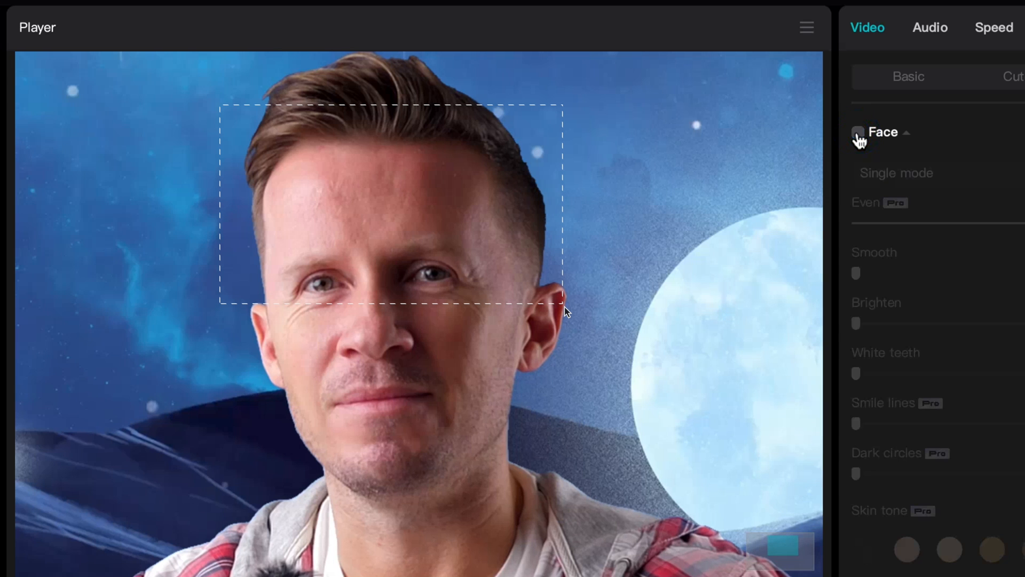
click(859, 135)
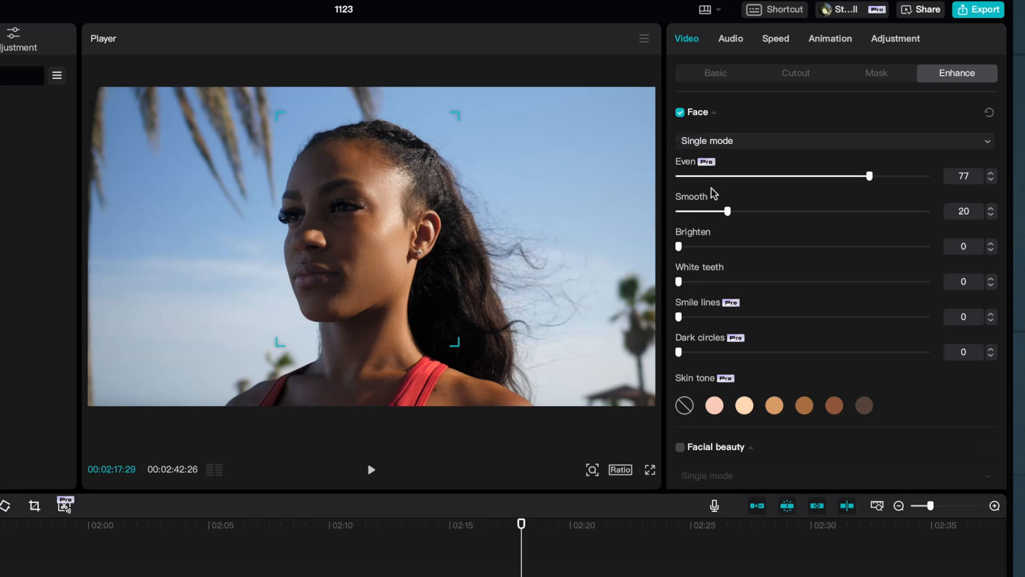
Brighten the woman's face to 36 and replay the clip to compare.
drag(680, 249, 769, 238)
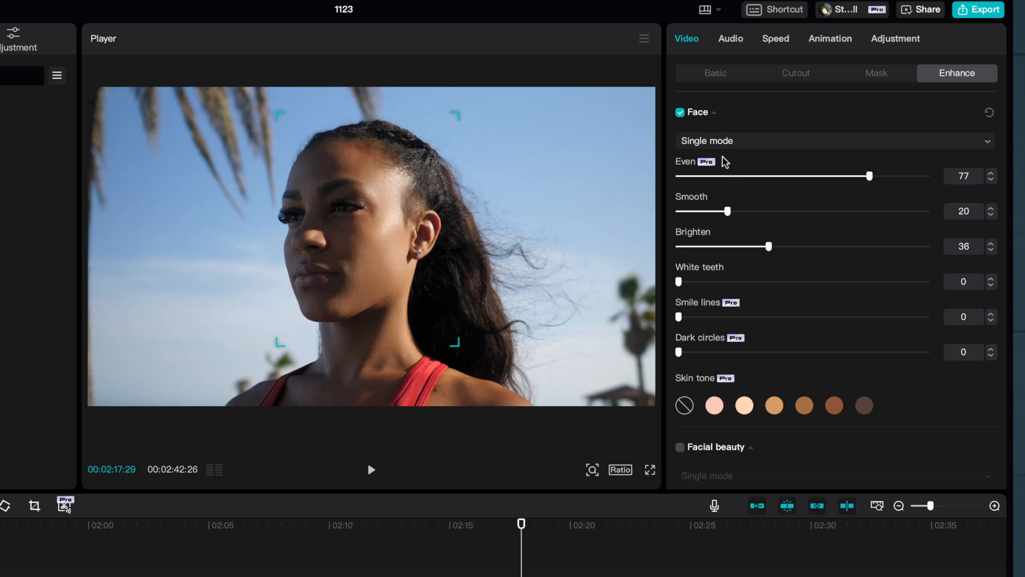
click(681, 113)
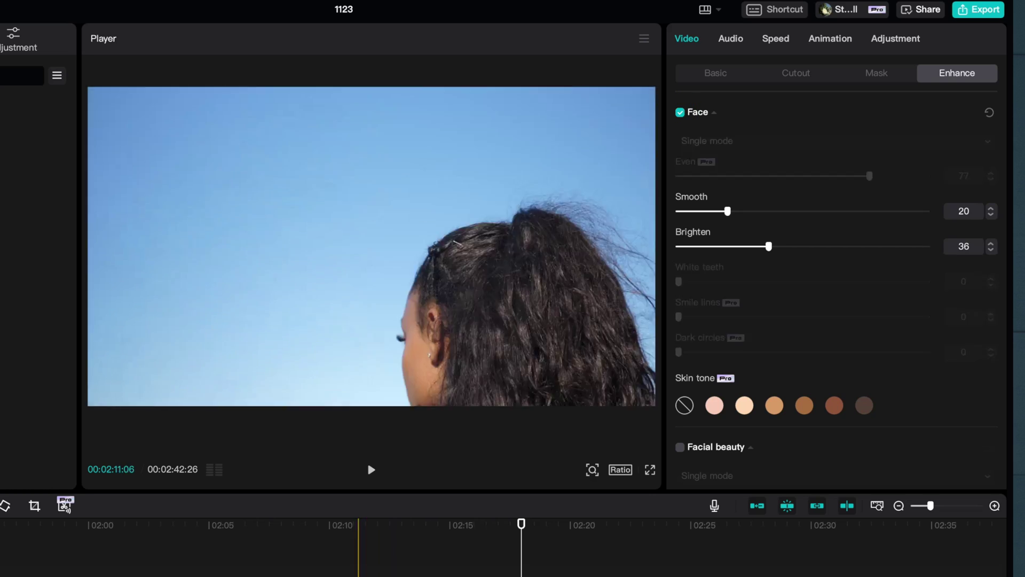
click(353, 545)
key(space)
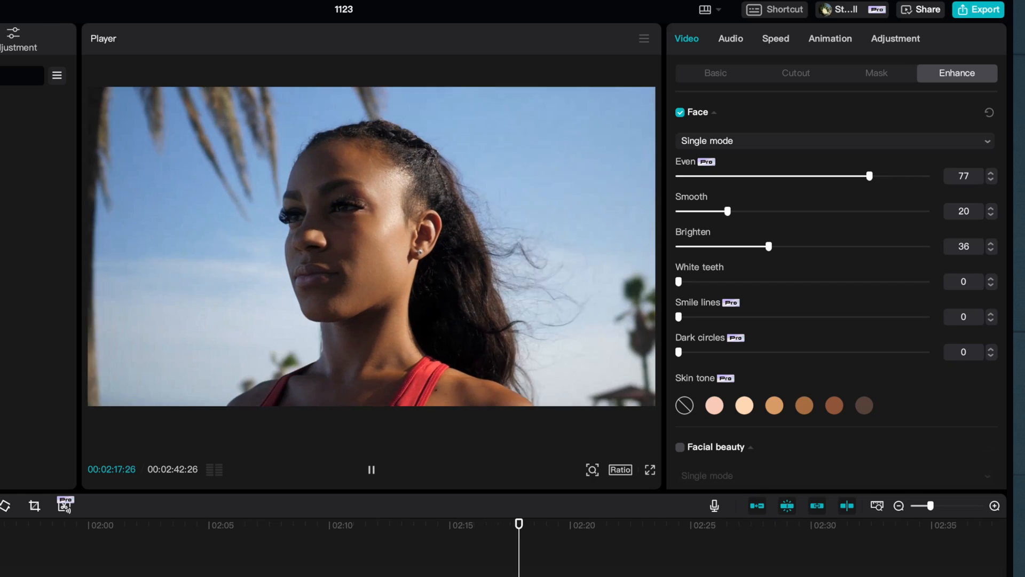
key(space)
Compare once more, then raise skin Smooth to 35.
click(681, 113)
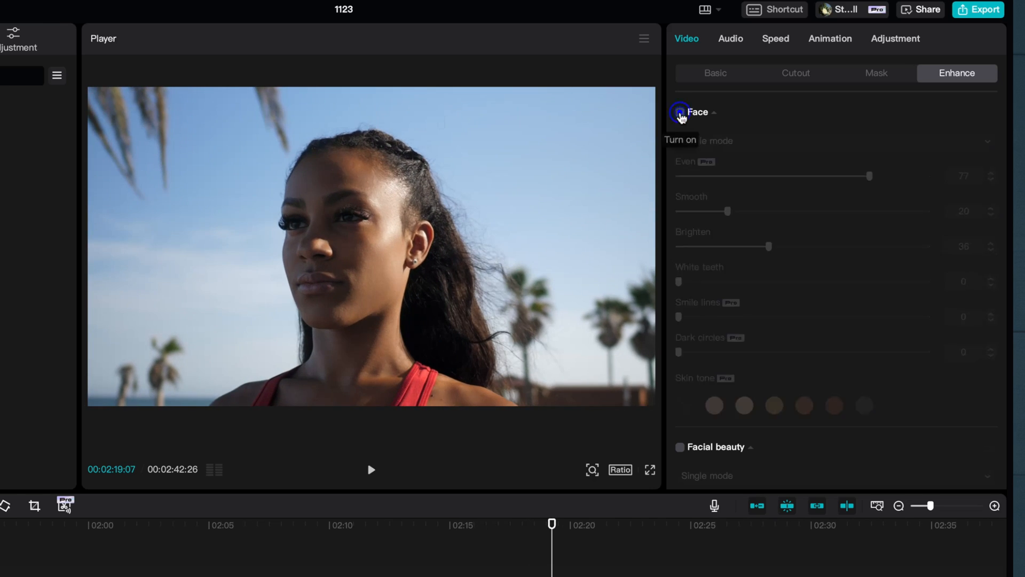
click(681, 113)
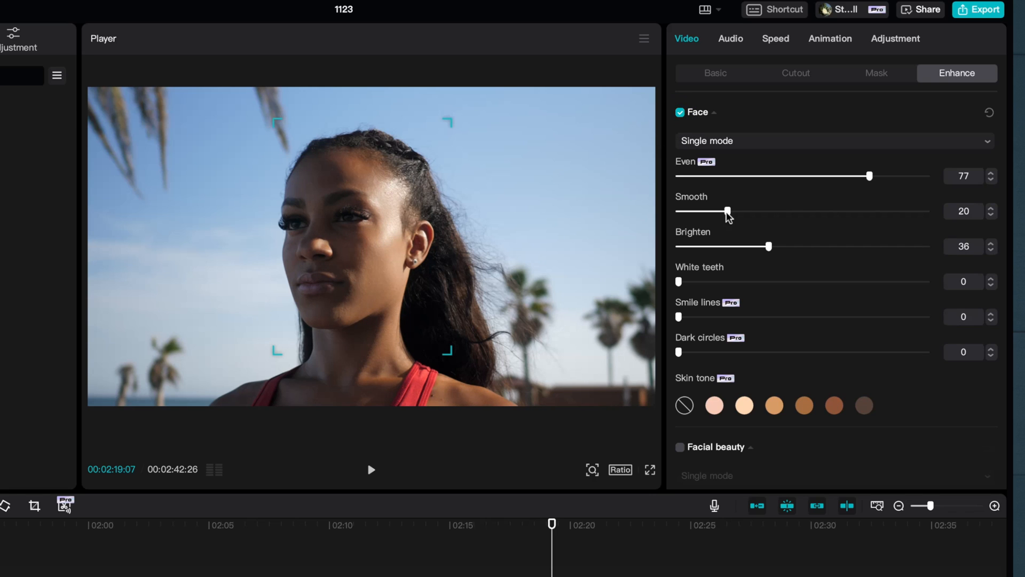
mouse_move(727, 211)
mouse_down()
mouse_move(789, 211)
mouse_move(755, 212)
mouse_up()
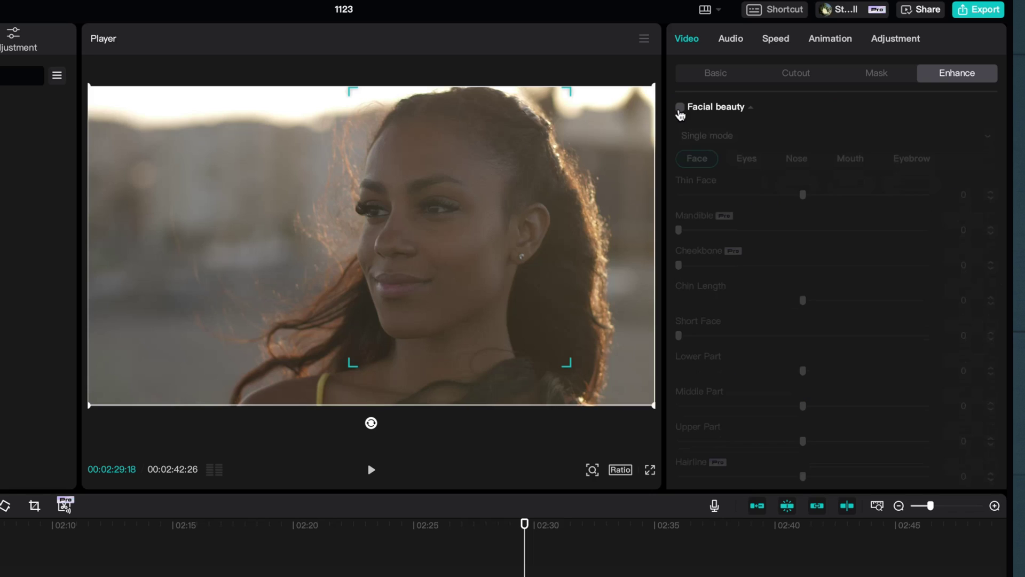
Enable Facial beauty and test the Thin Face, Mandible and Cheekbone sliders.
click(680, 108)
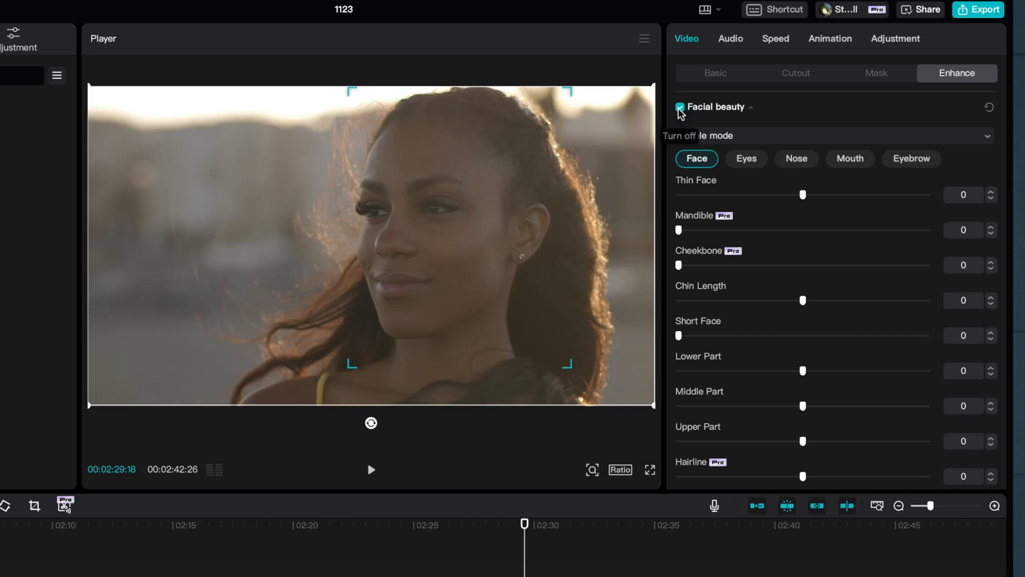
mouse_move(803, 194)
mouse_down()
mouse_move(927, 195)
mouse_move(611, 215)
mouse_move(855, 195)
mouse_up()
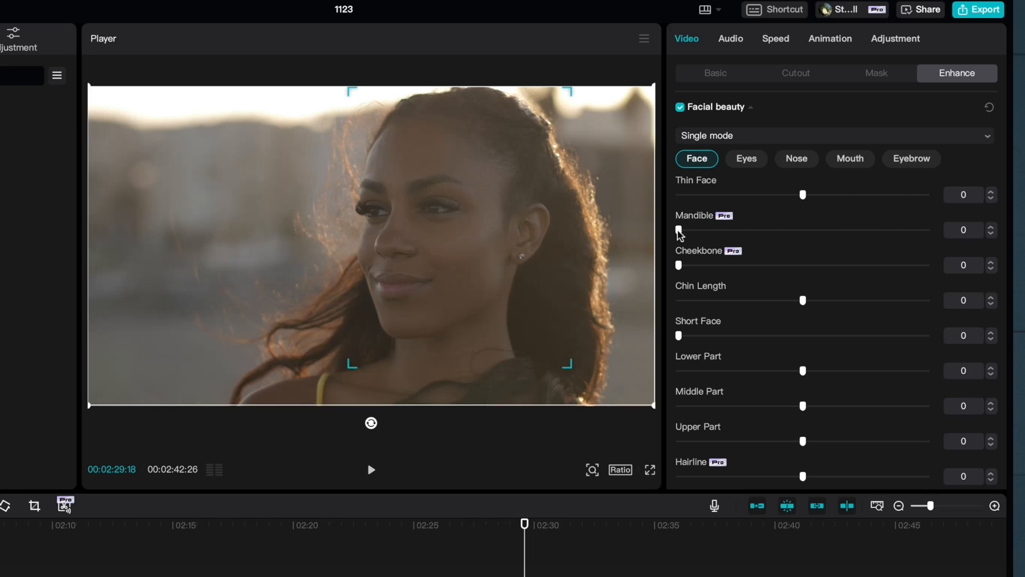
mouse_move(679, 230)
mouse_down()
mouse_move(886, 231)
mouse_move(666, 222)
mouse_up()
mouse_move(679, 265)
mouse_down()
mouse_move(824, 266)
mouse_move(659, 288)
mouse_up()
Set Thin Face to 50 and replay the reshaped clip.
drag(803, 194, 944, 201)
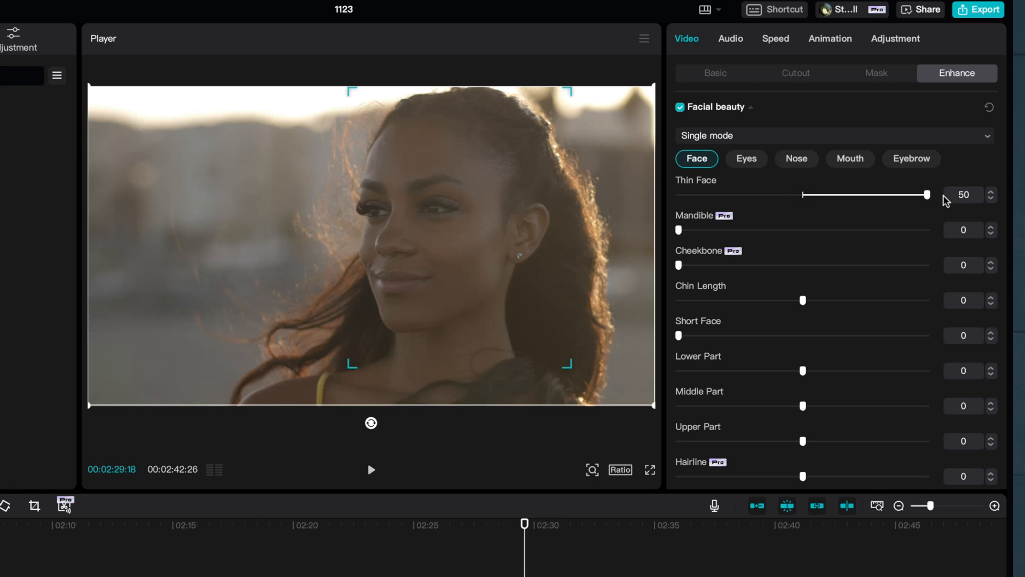
click(469, 569)
key(space)
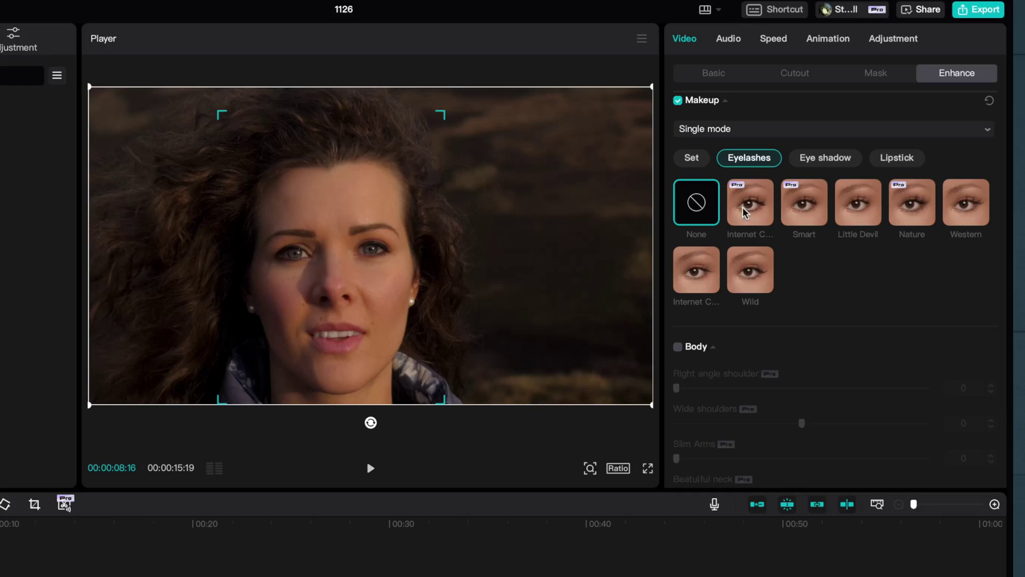
Apply Little Devil eyelashes at Degree 50 after trying other presets.
click(744, 210)
click(804, 207)
click(856, 211)
drag(877, 347, 807, 347)
Apply a soft California eye shadow at 44.
click(824, 161)
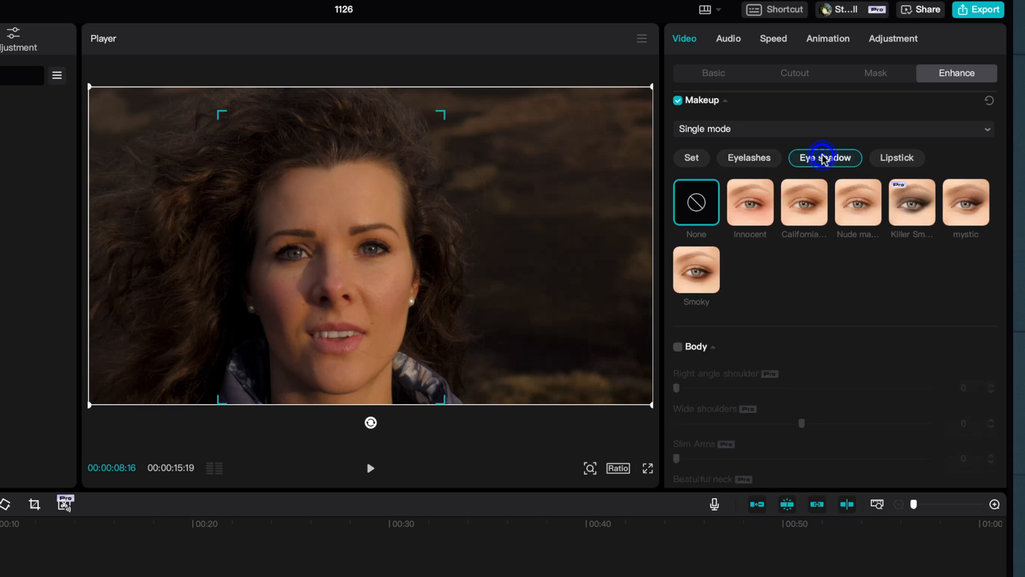
click(804, 208)
drag(877, 347, 786, 347)
Apply Natural lipstick at about 50.
click(898, 158)
click(696, 271)
drag(877, 347, 802, 347)
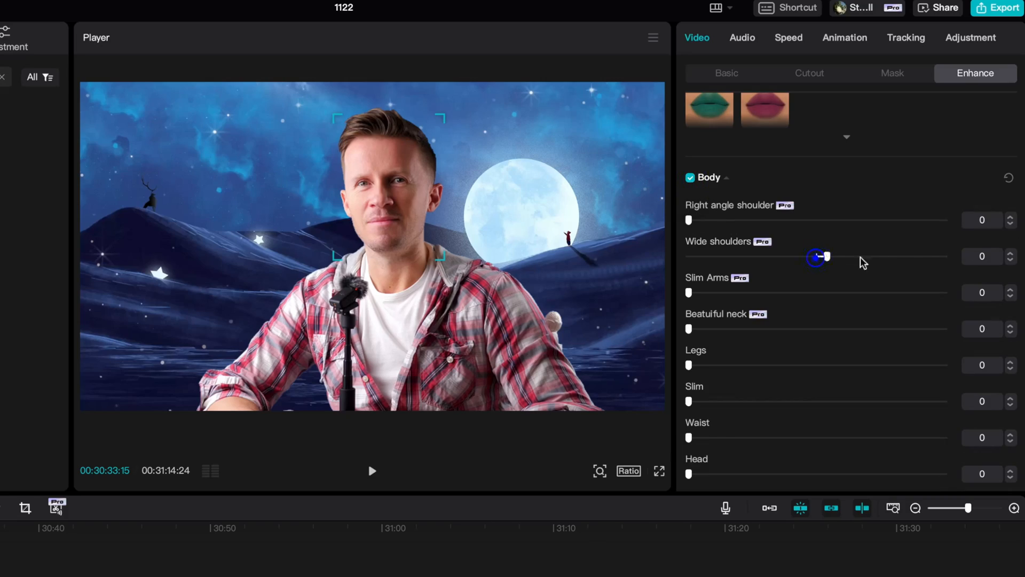
Set Wide shoulders 50 and Right angle shoulder 100, toggle Body to compare, then play.
drag(817, 256, 942, 257)
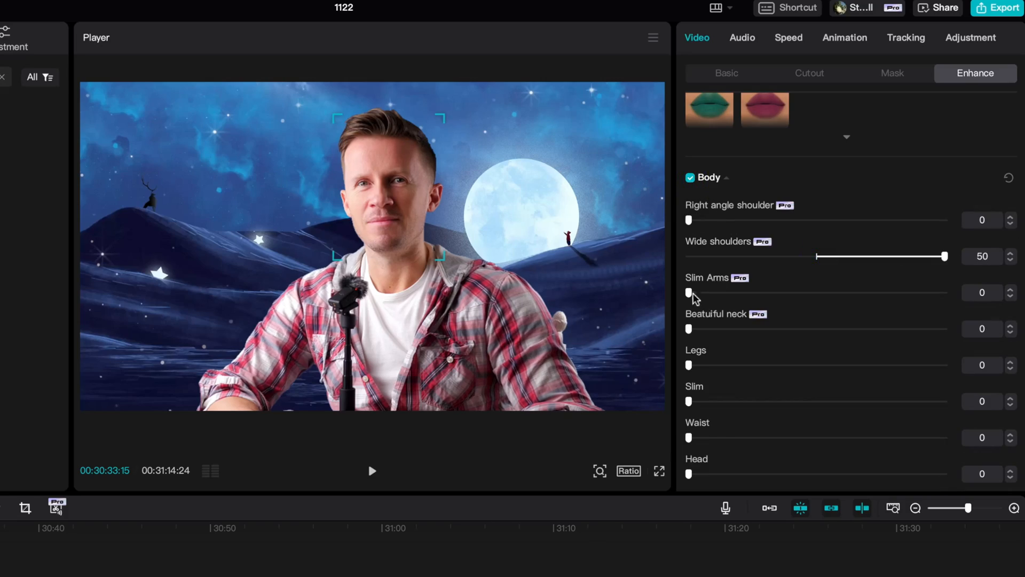
drag(688, 220, 992, 239)
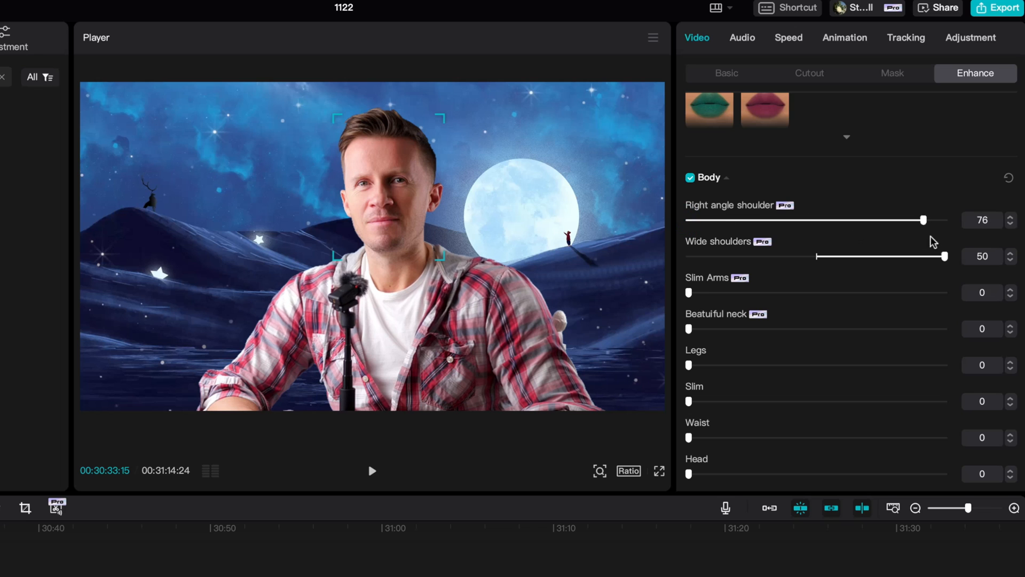
scroll(801, 346, down, 2)
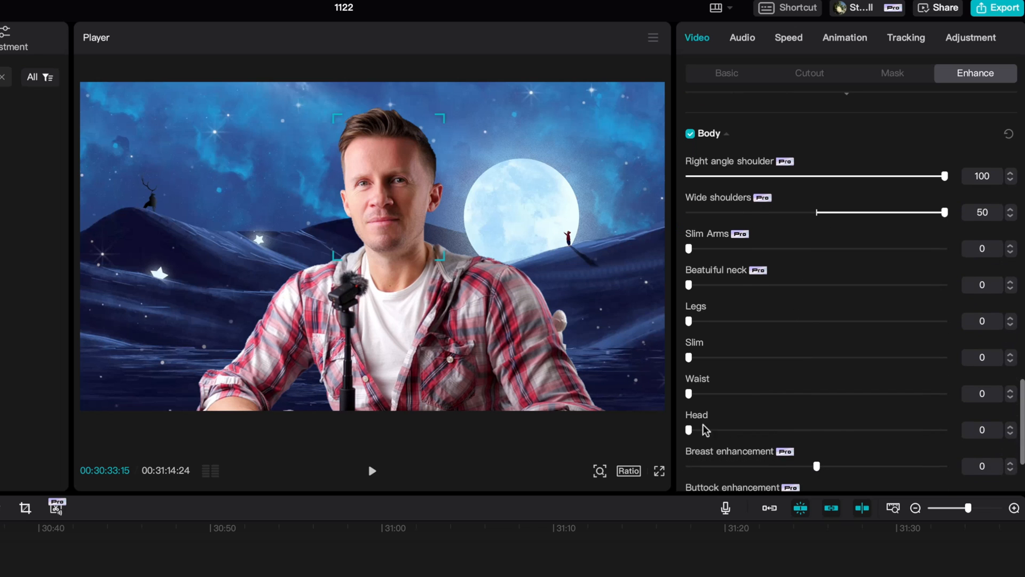
drag(689, 431, 972, 435)
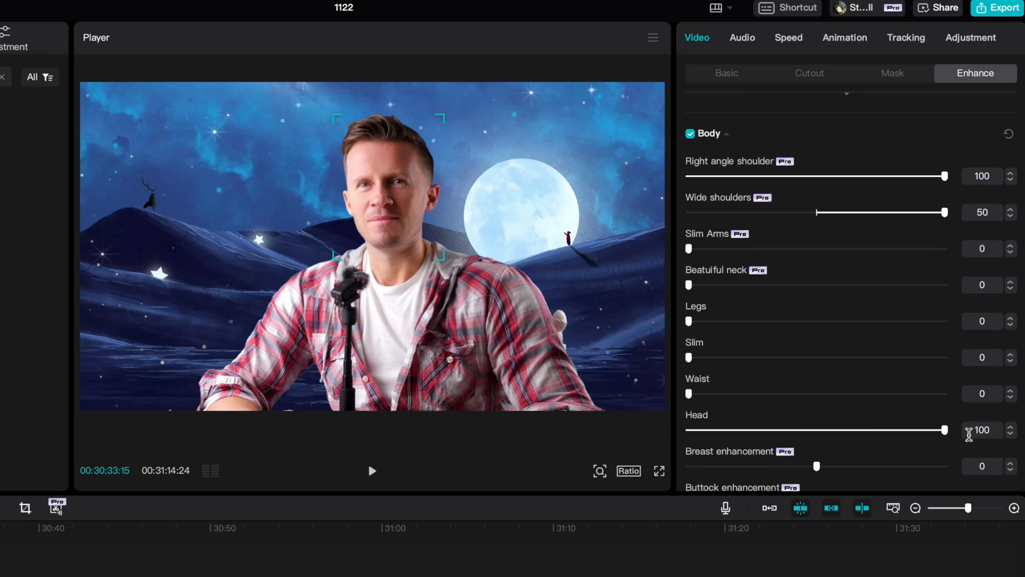
scroll(831, 372, down, 2)
scroll(830, 371, down, 1)
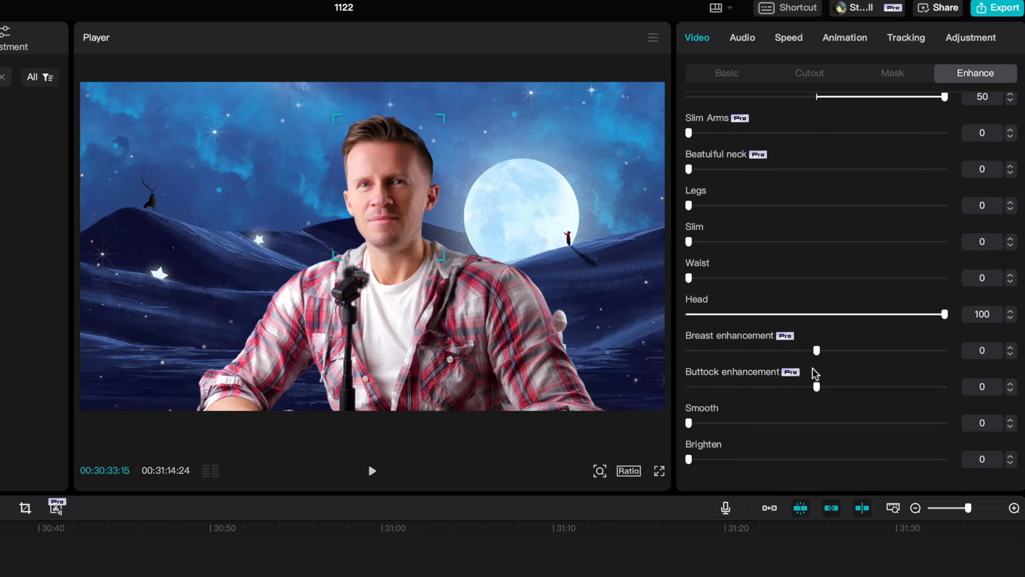
drag(818, 350, 945, 353)
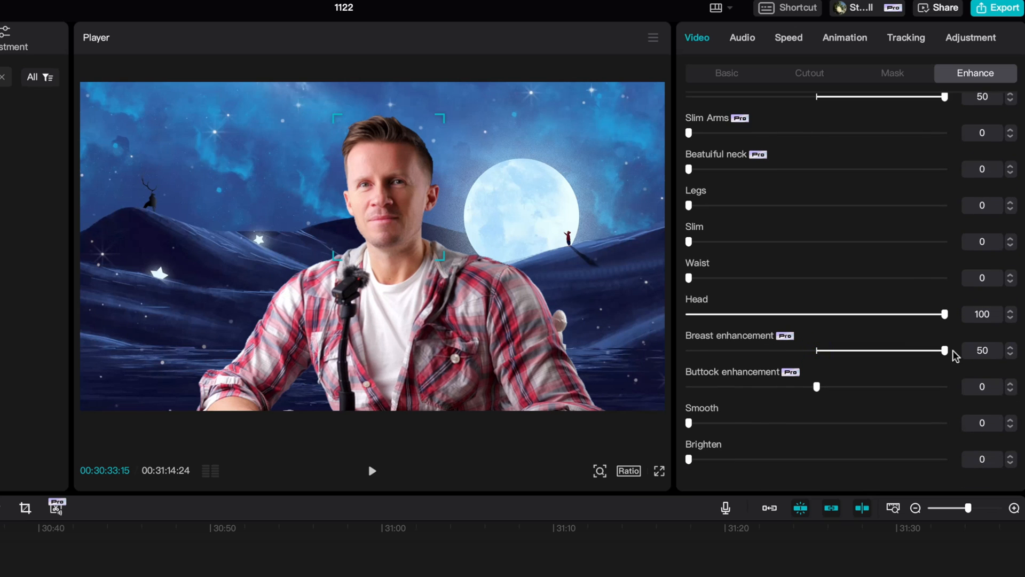
scroll(770, 417, up, 3)
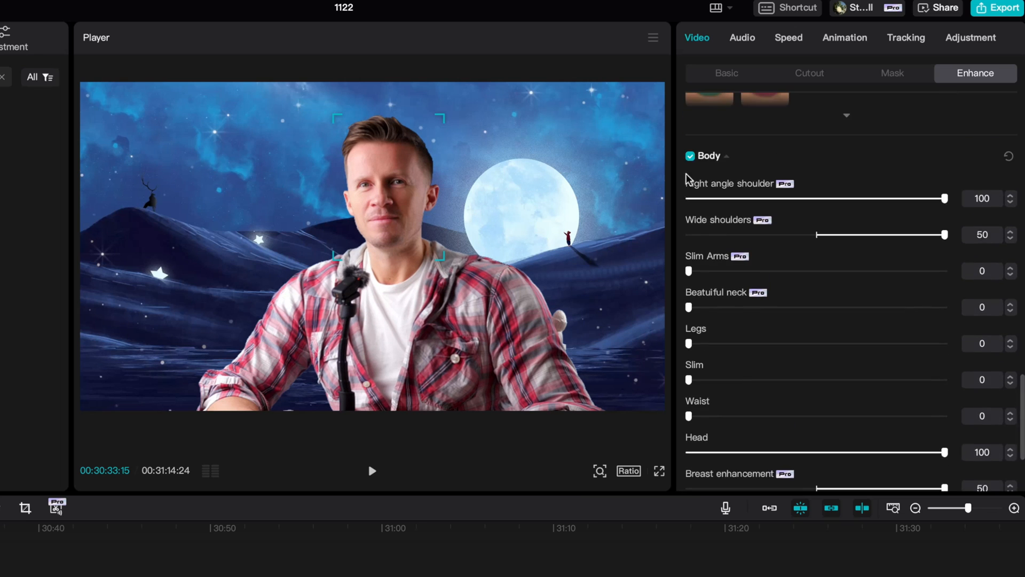
click(691, 160)
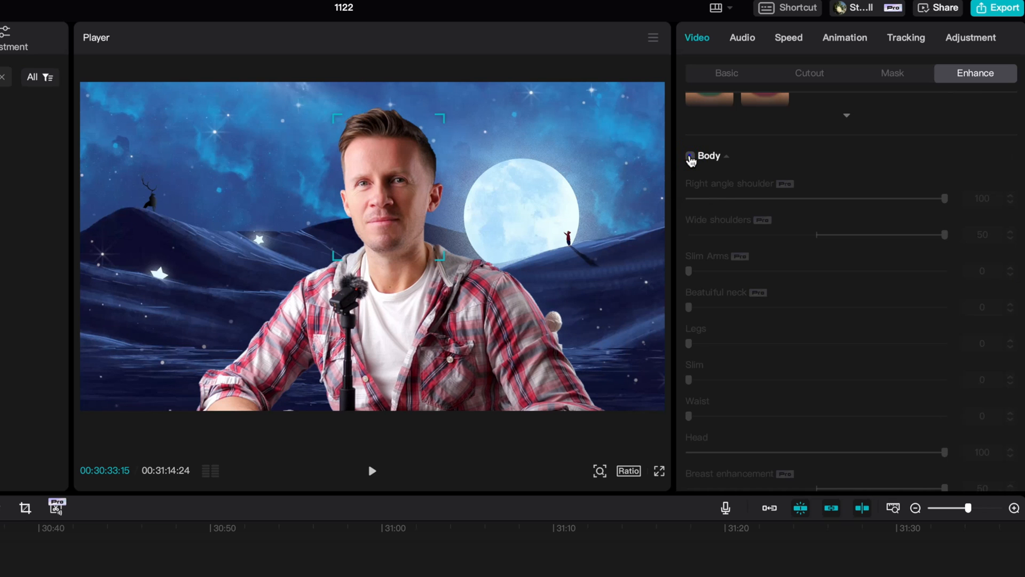
click(691, 157)
key(space)
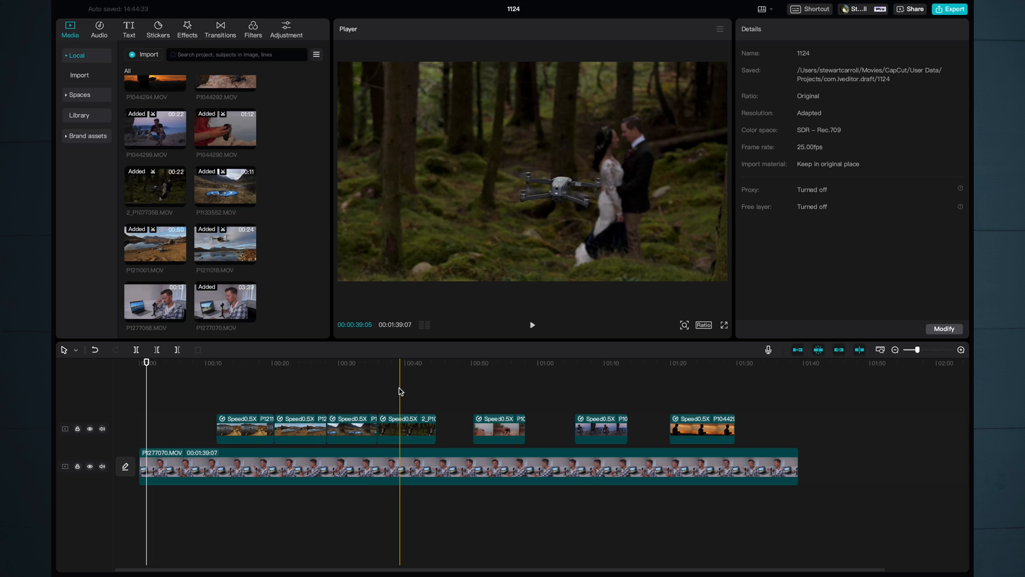
Select the talking-head desk clip around 00:49 on the timeline for colour adjustment.
click(473, 388)
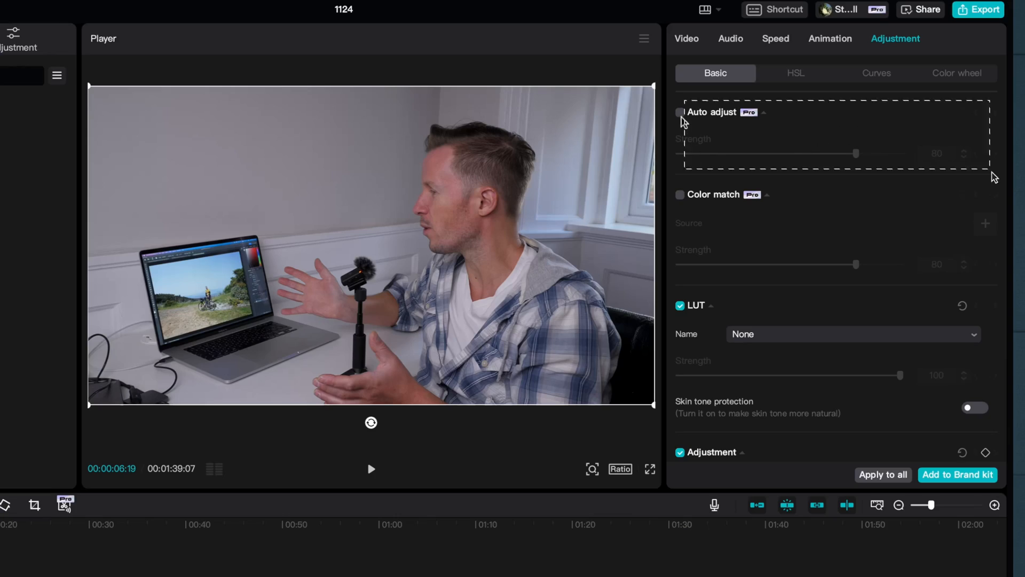
Enable Auto adjust on the talking-head clip and preview it with and without correction.
click(679, 112)
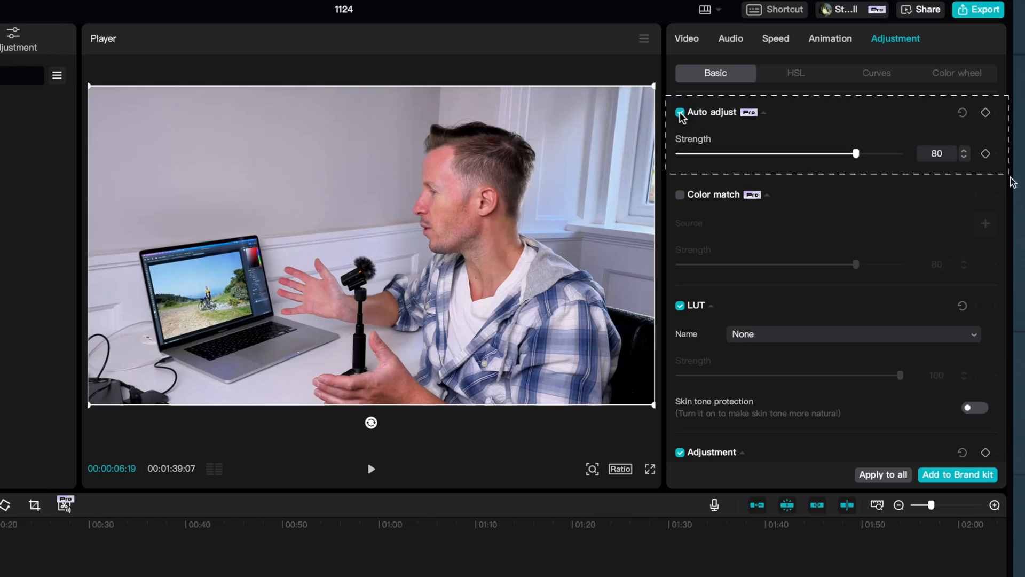
key(space)
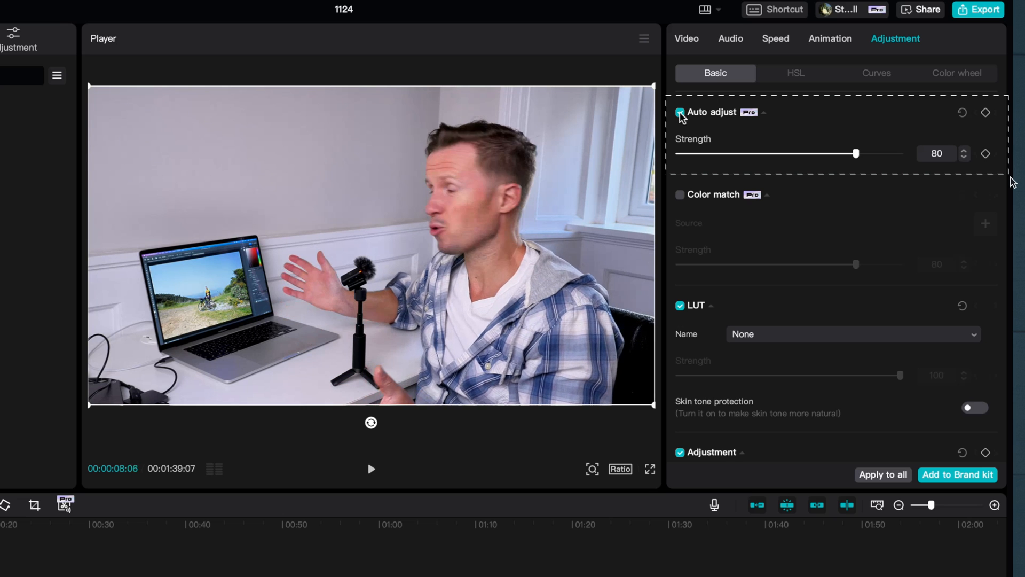
key(space)
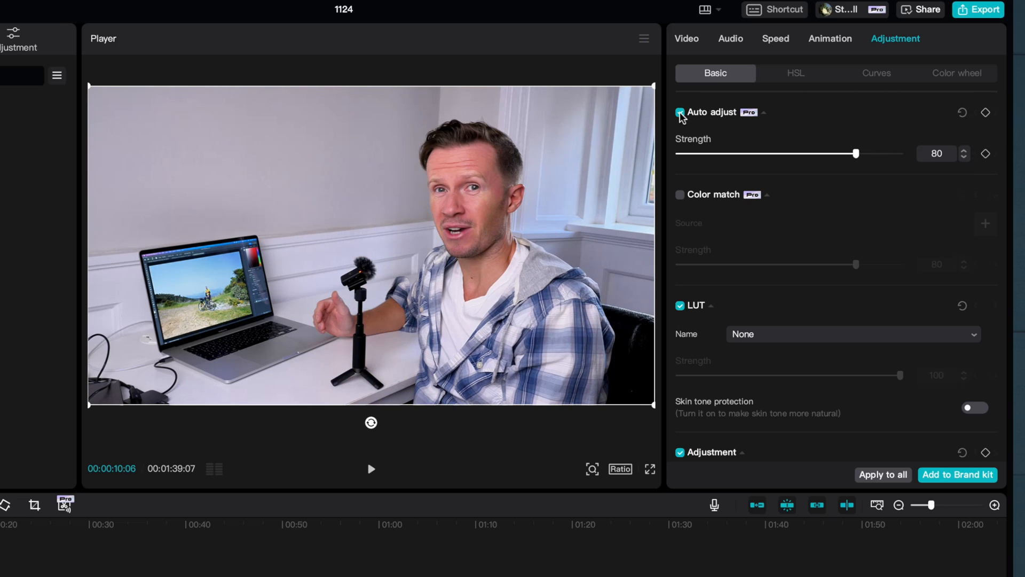
click(680, 113)
click(681, 113)
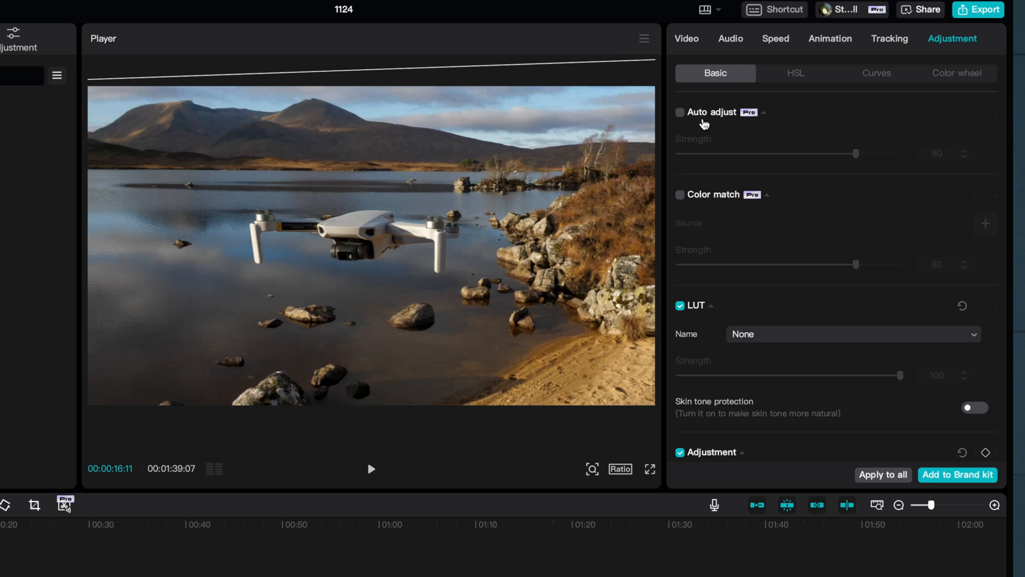
Enable Auto adjust on the lake drone clip and the forest drone clip.
click(681, 112)
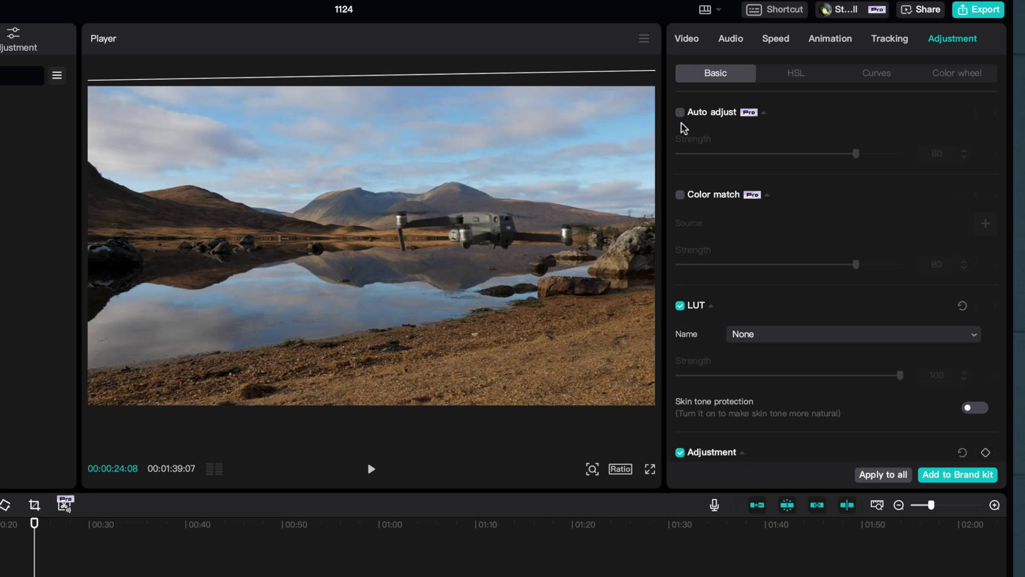
click(681, 114)
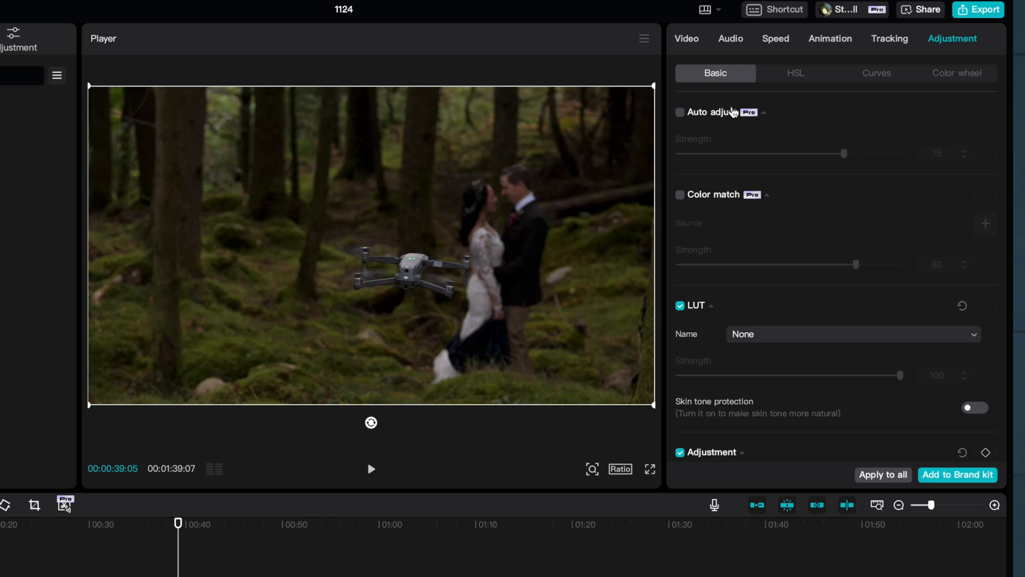
click(682, 114)
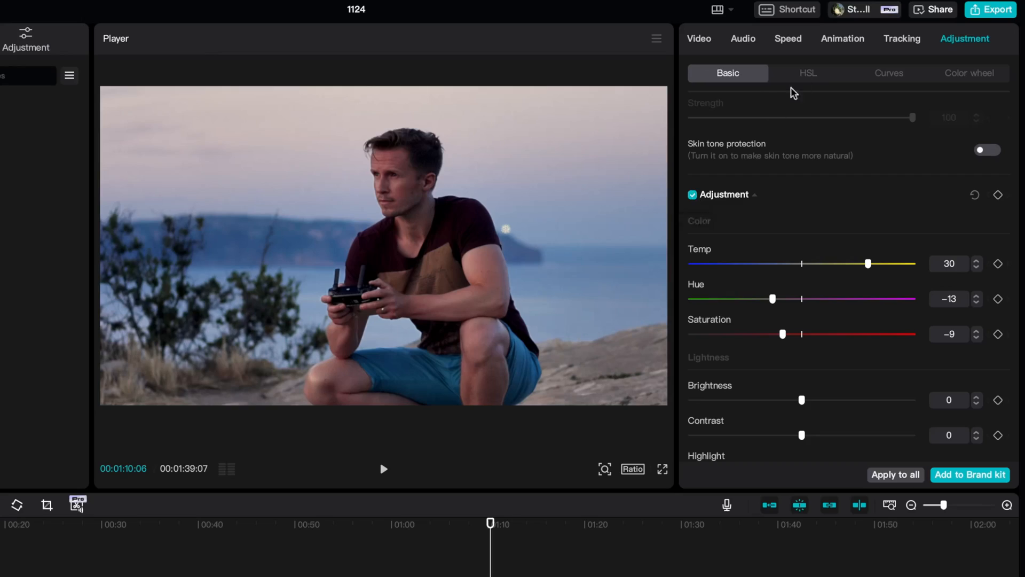
Review the HSL, Curves and Color wheel sections of the Adjustment panel.
click(808, 77)
click(896, 75)
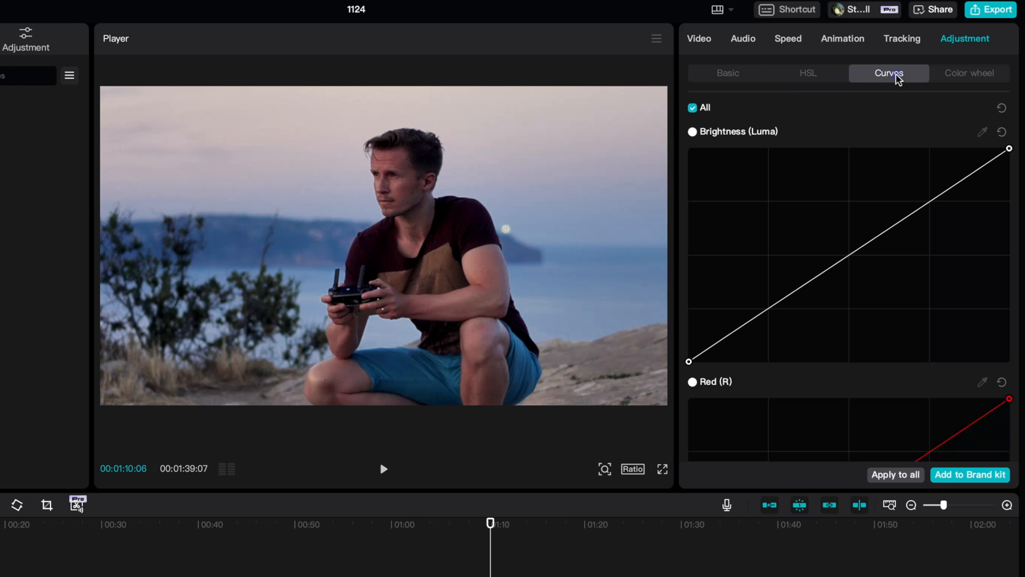
click(961, 79)
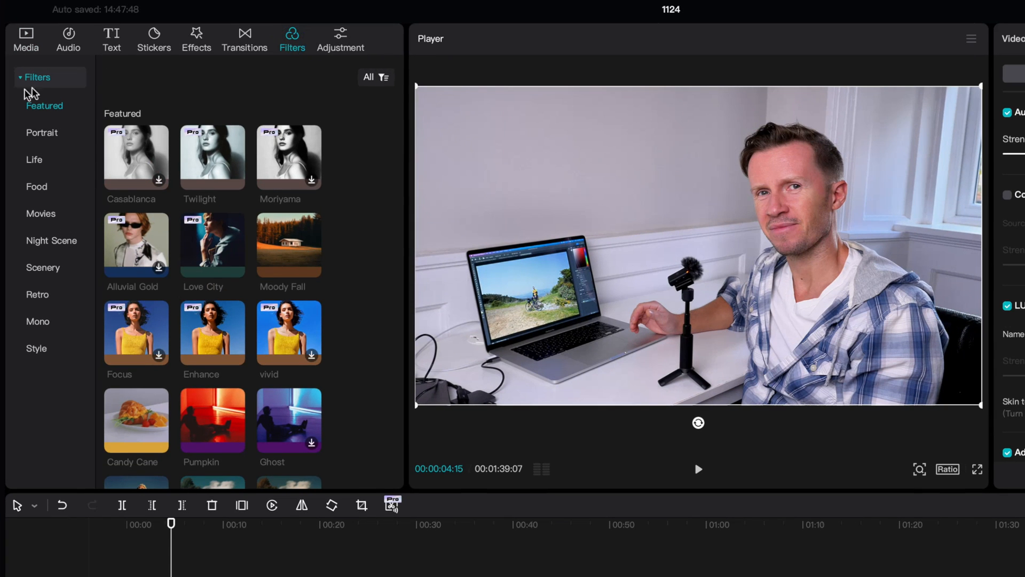
Apply the Movie category's Moody Fall filter to the forest drone clip.
click(35, 136)
click(34, 165)
click(38, 189)
click(40, 216)
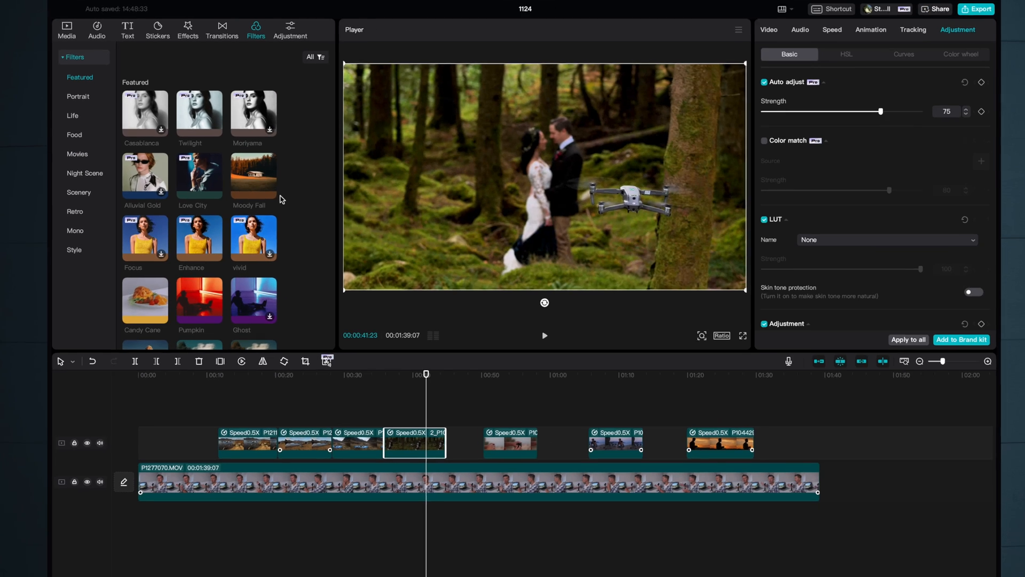
mouse_move(251, 169)
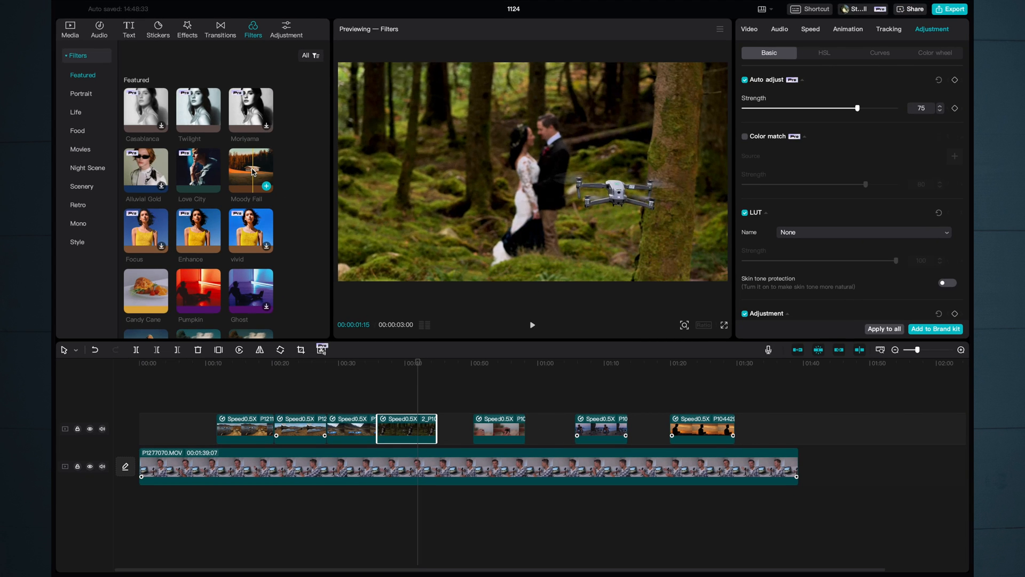
click(266, 186)
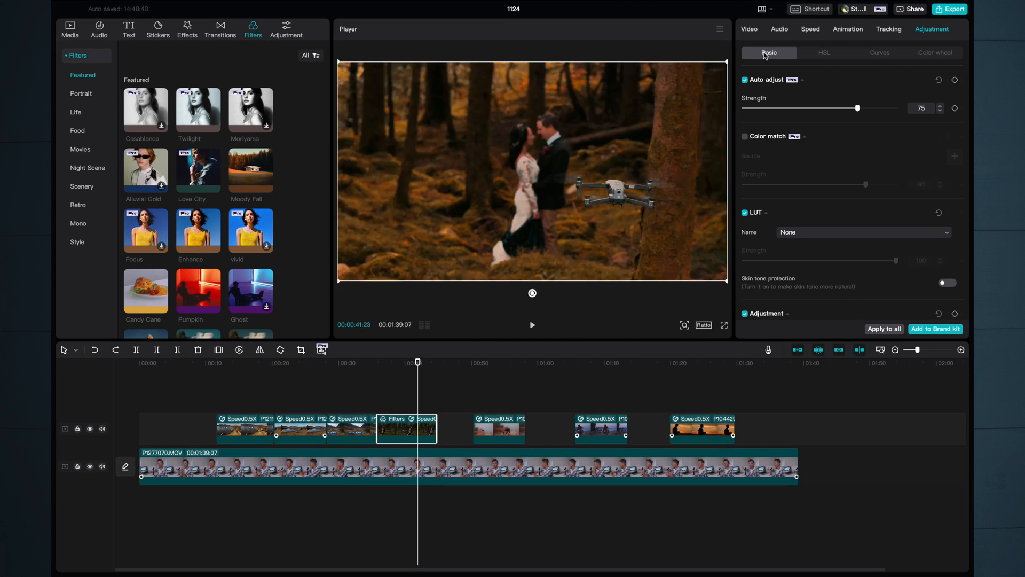
Lower Moody Fall to strength 61 and the Hippie filter over the opening clips to 54.
click(746, 31)
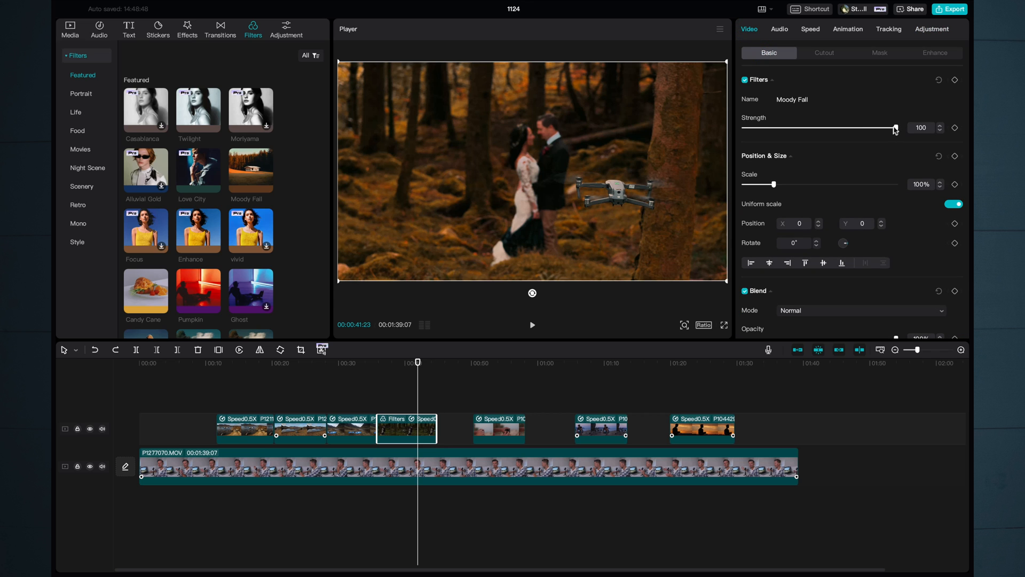
drag(896, 128, 855, 129)
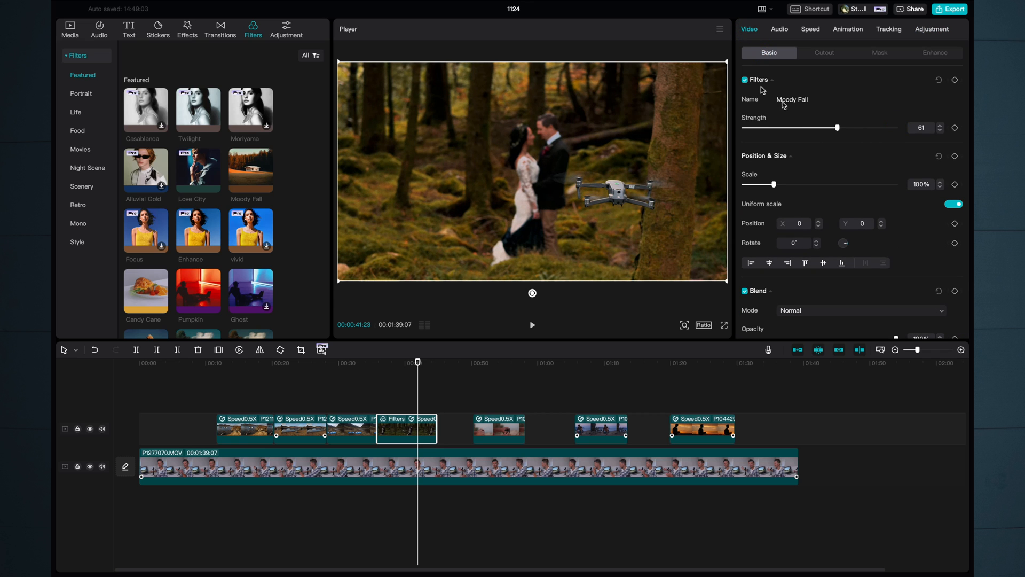
click(745, 80)
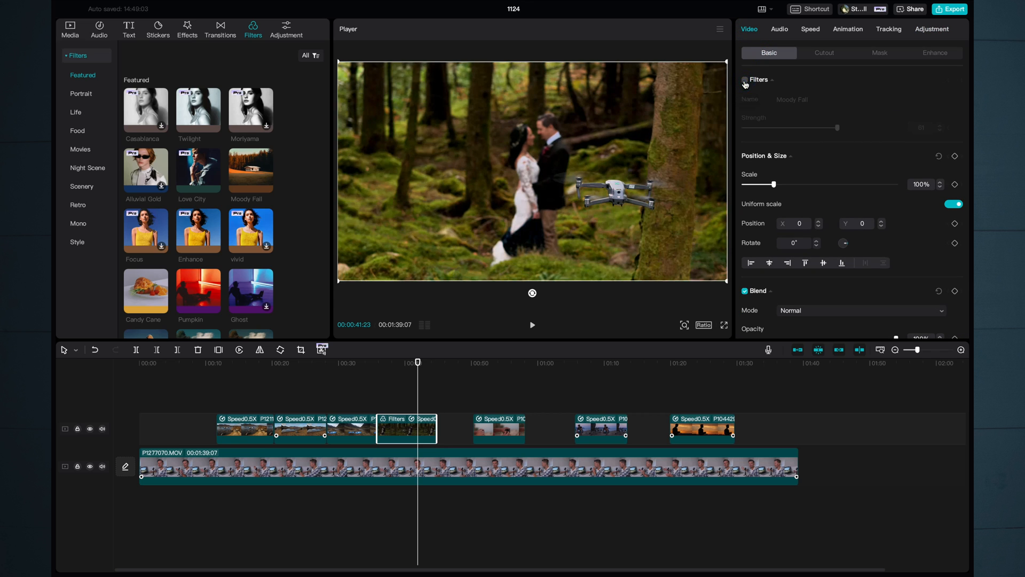
click(745, 80)
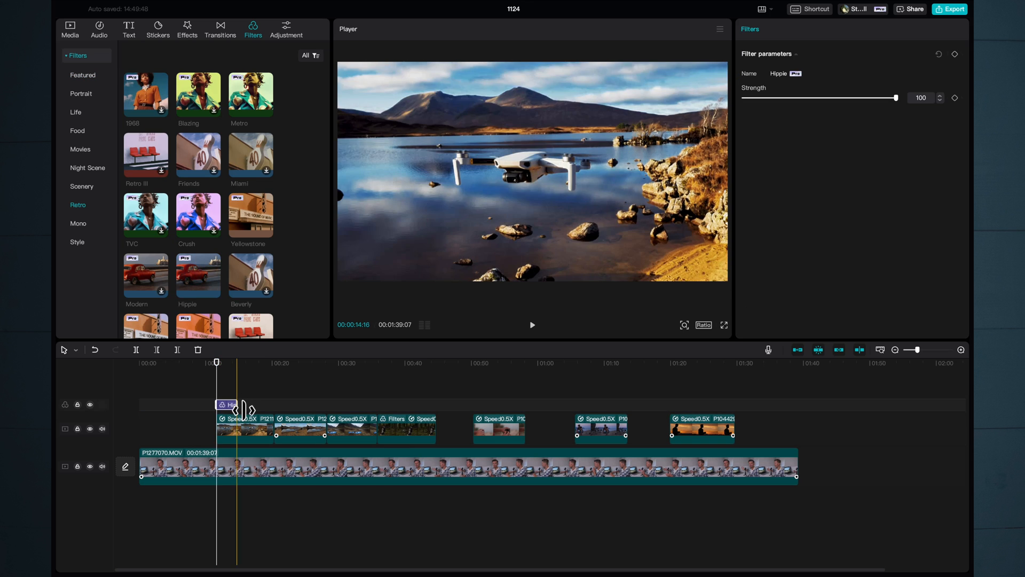
drag(896, 98, 823, 99)
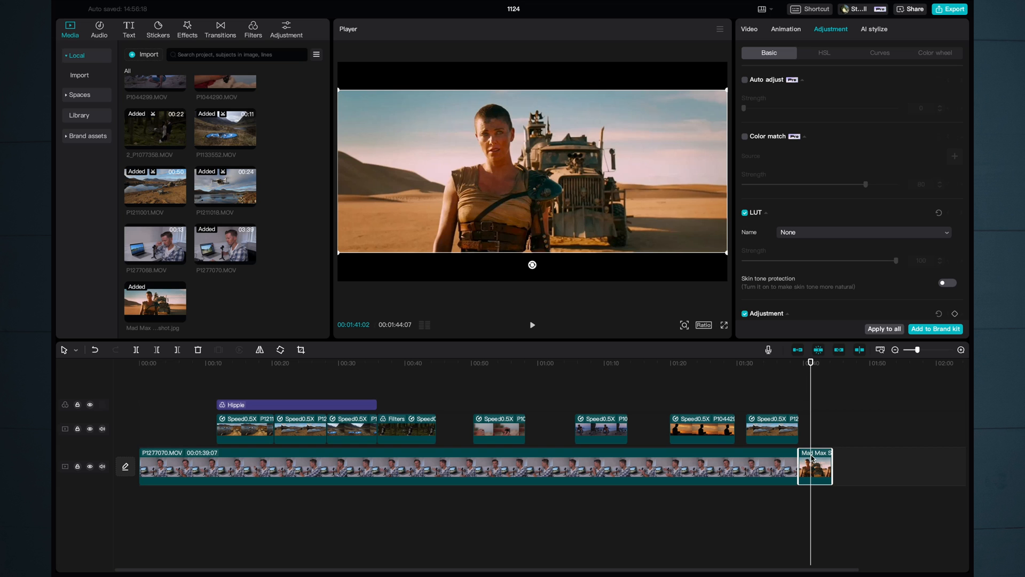
Colour-match the beach drone clip to the Mad Max desert still as reference frame.
click(767, 431)
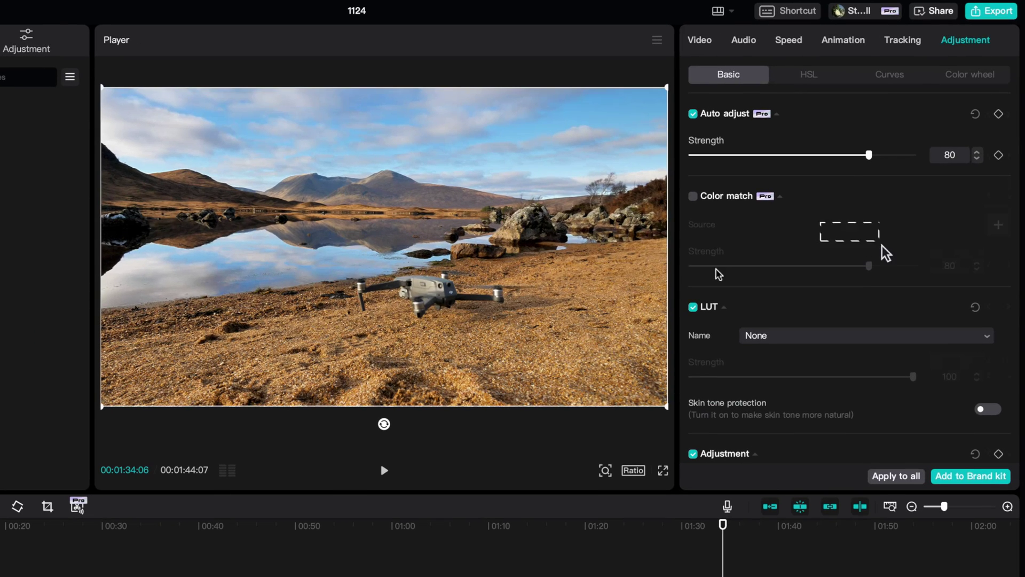
click(693, 195)
click(1000, 235)
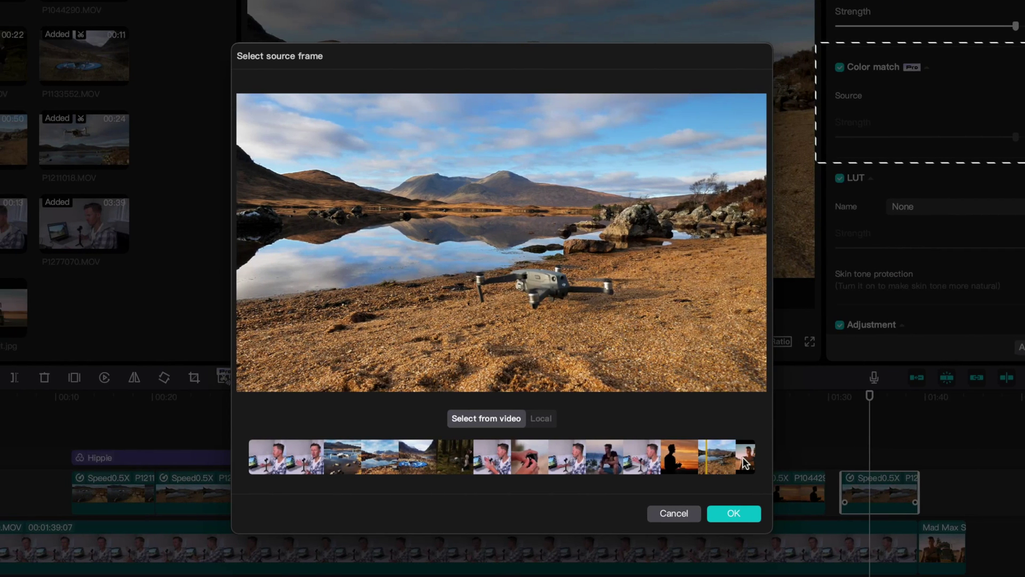
click(743, 458)
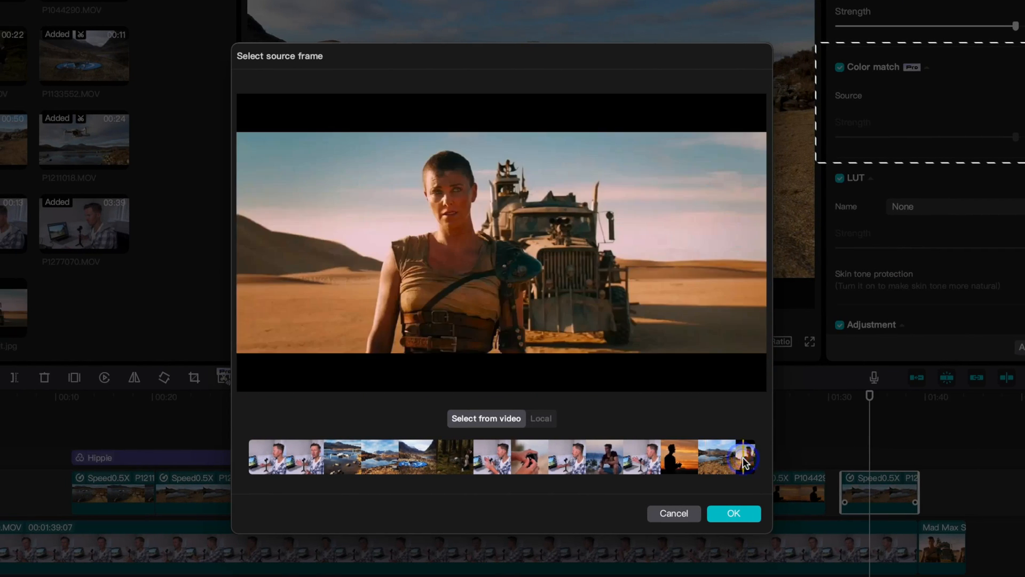
click(734, 512)
click(840, 200)
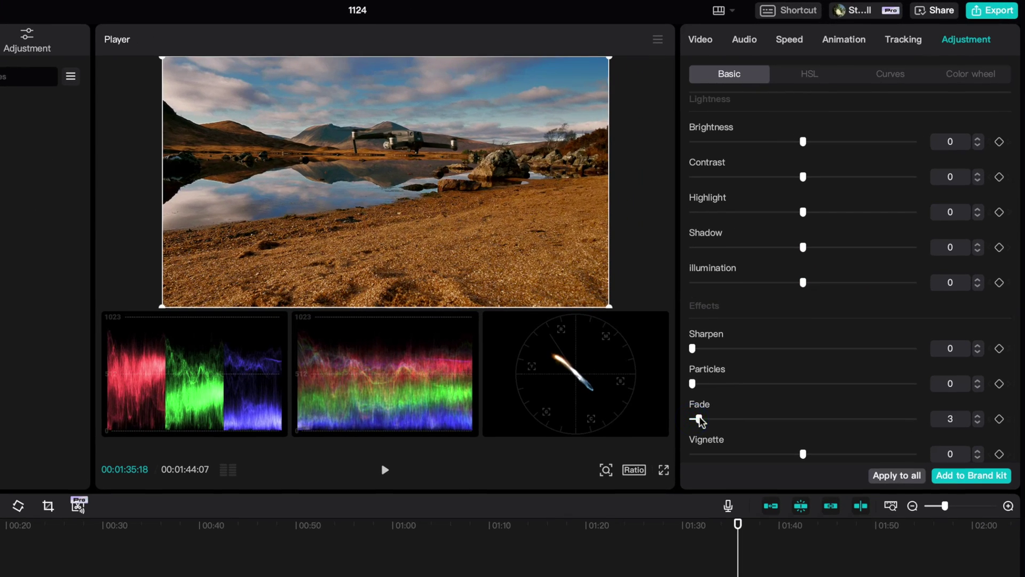
Give the beach clip a fade of about 25 and hide the video scopes.
drag(695, 414, 749, 412)
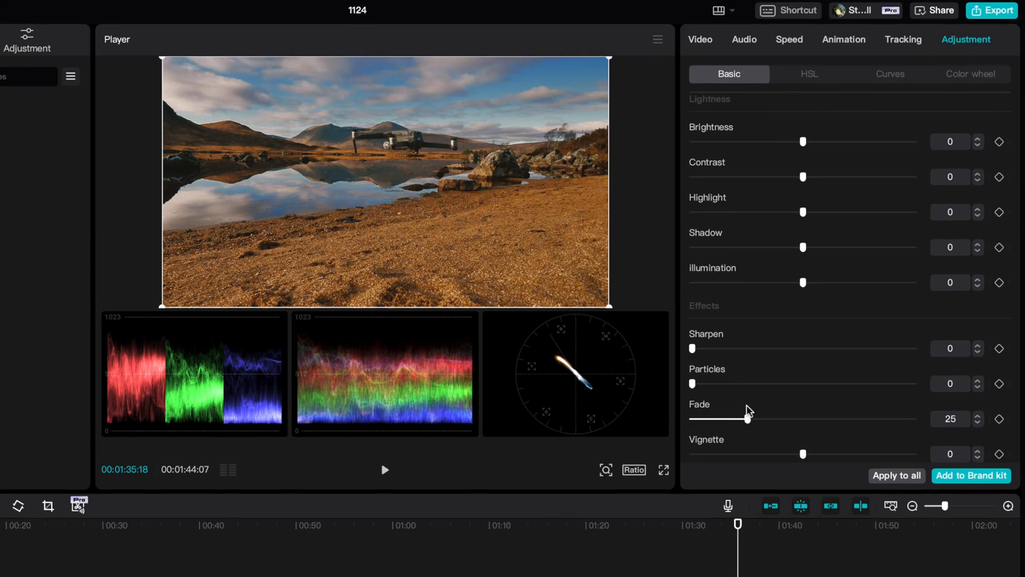
click(657, 39)
click(721, 99)
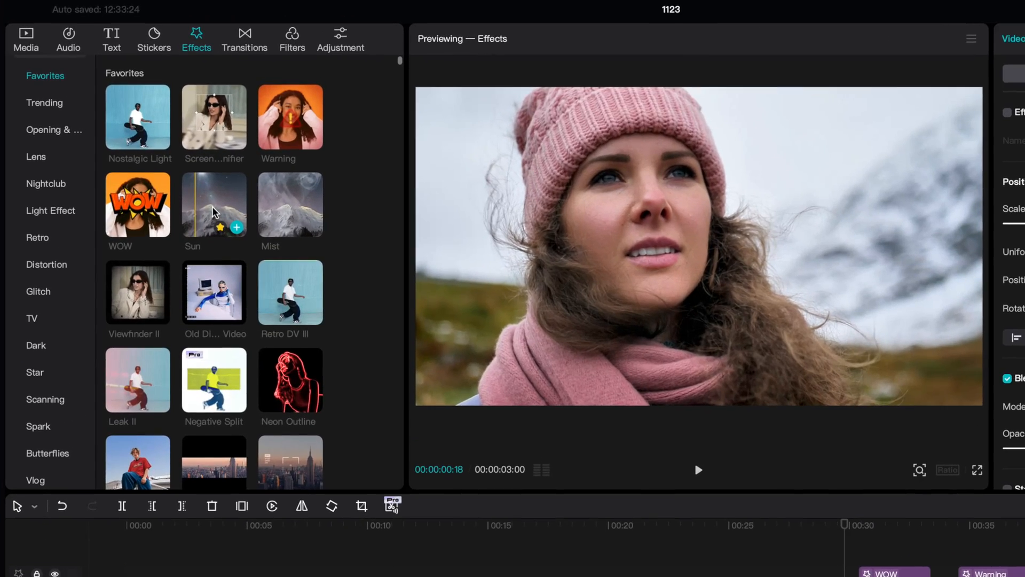
click(42, 103)
click(40, 130)
click(36, 156)
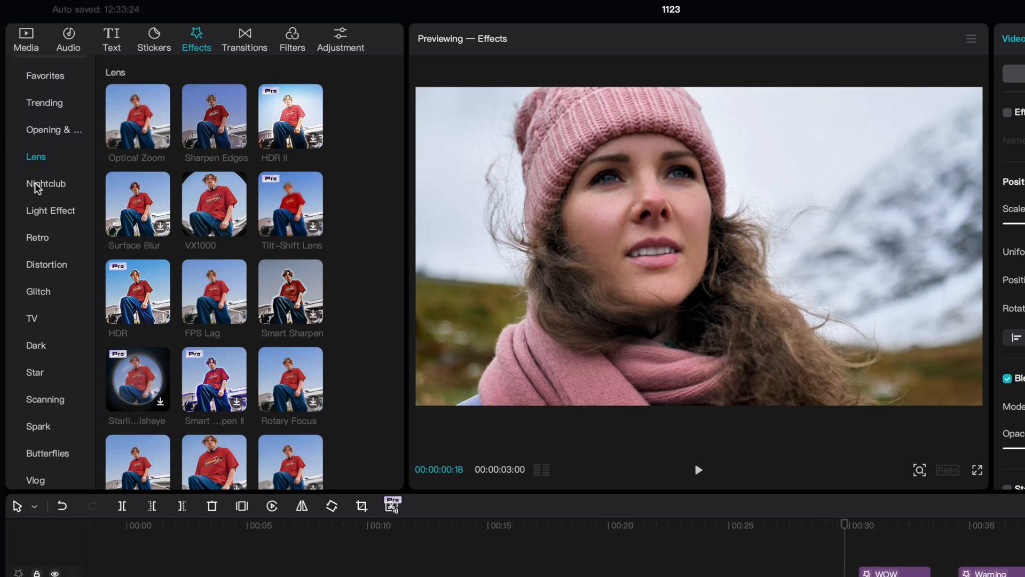
click(41, 183)
click(42, 209)
click(37, 237)
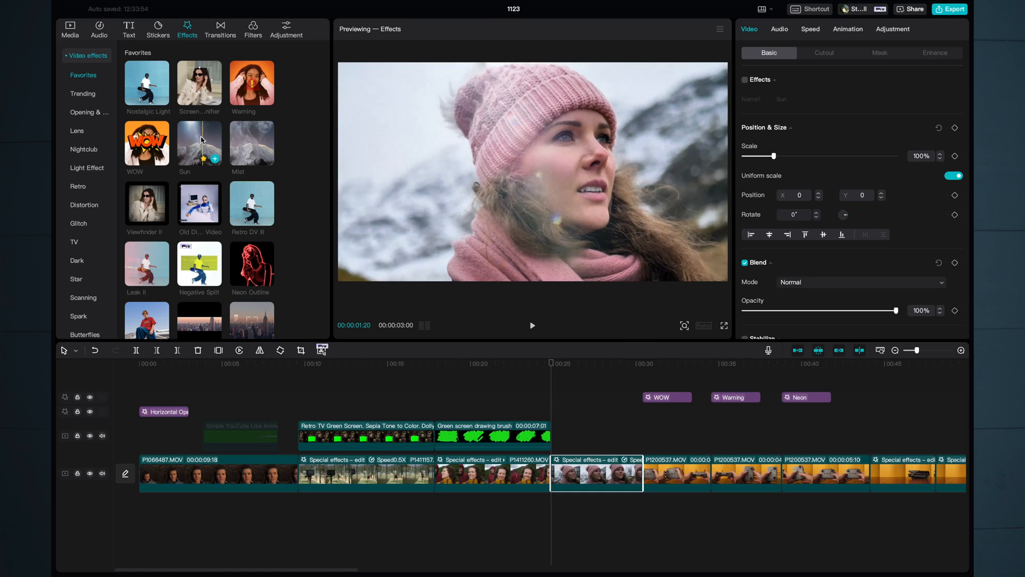
Add the Sun effect from Favorites to the pink-beanie clip, then browse the overlay and camera transitions.
drag(188, 140, 565, 467)
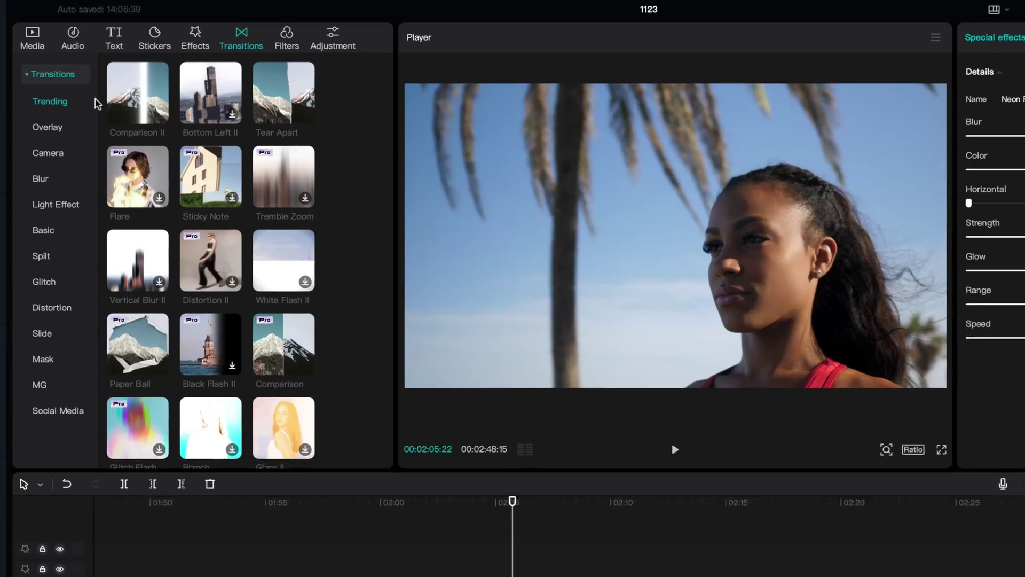
click(46, 127)
click(36, 152)
Place the Glitch category's Color Glitch transition between the two clips at 02:05.
click(36, 178)
click(33, 216)
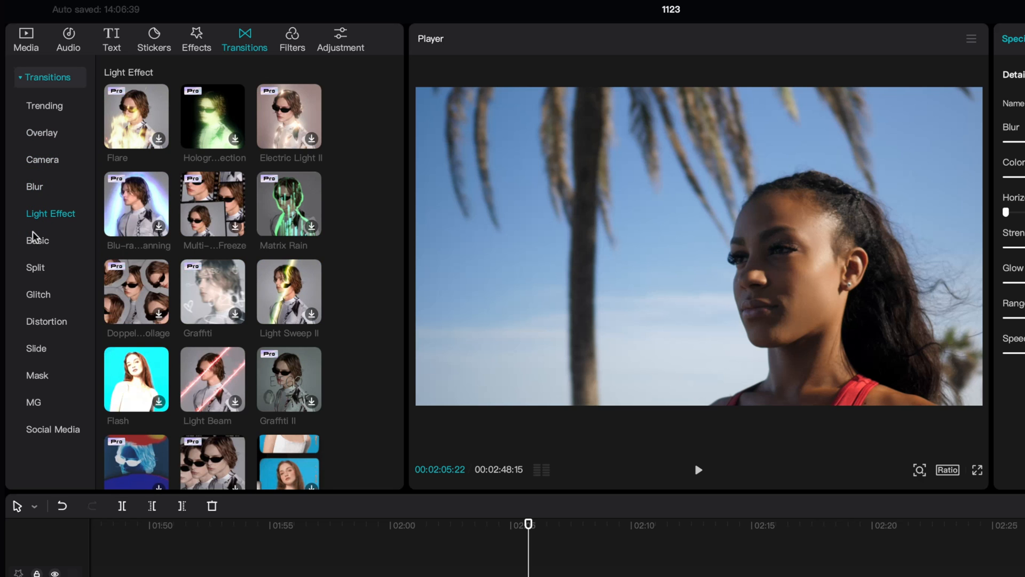
click(33, 241)
click(37, 293)
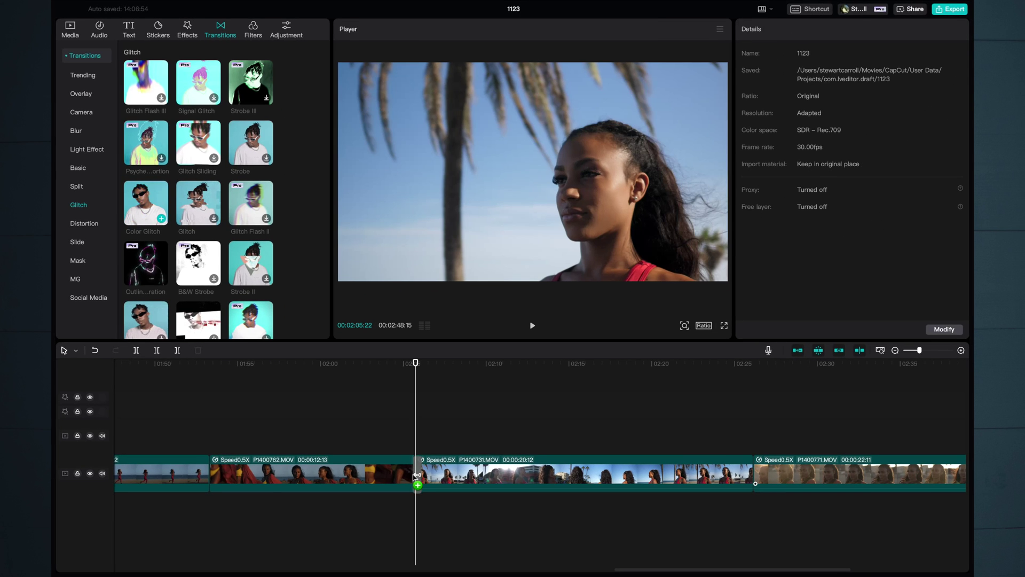
drag(417, 478, 418, 484)
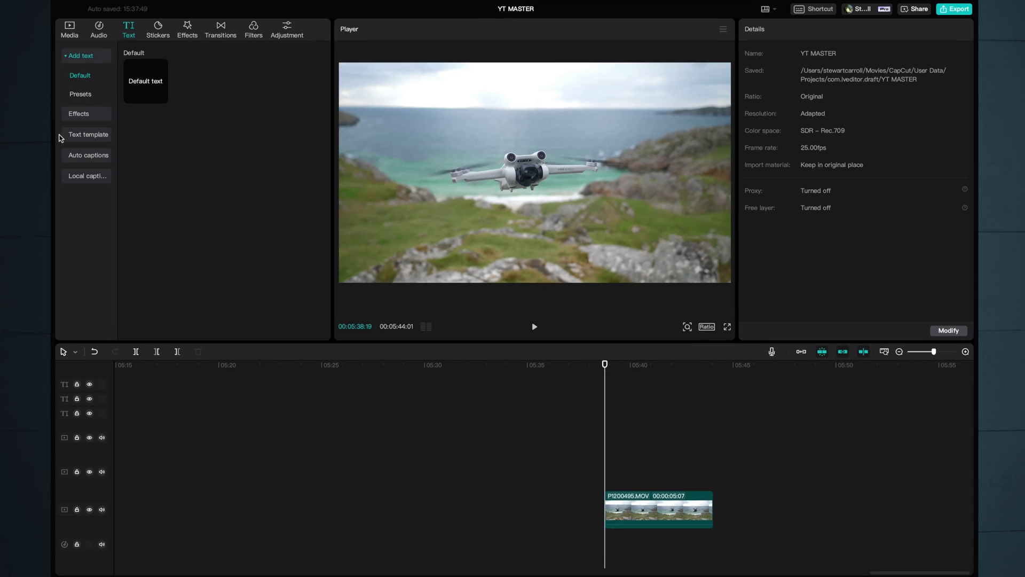
Add the NEW COLLECTION / SPORTS BRAND title template and edit it into MINI 3 PRO / REVIEW over the drone clip.
click(84, 133)
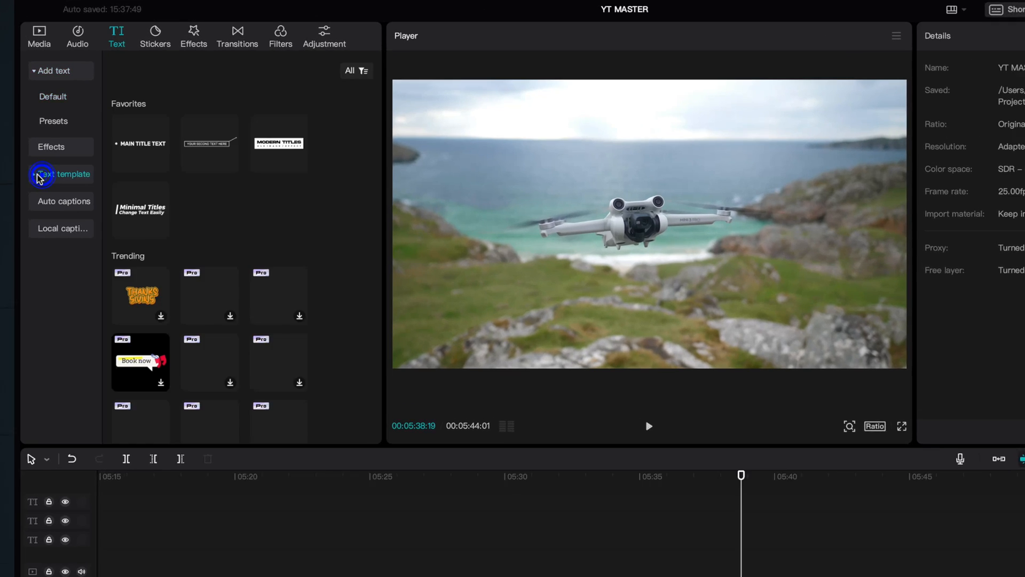
click(39, 225)
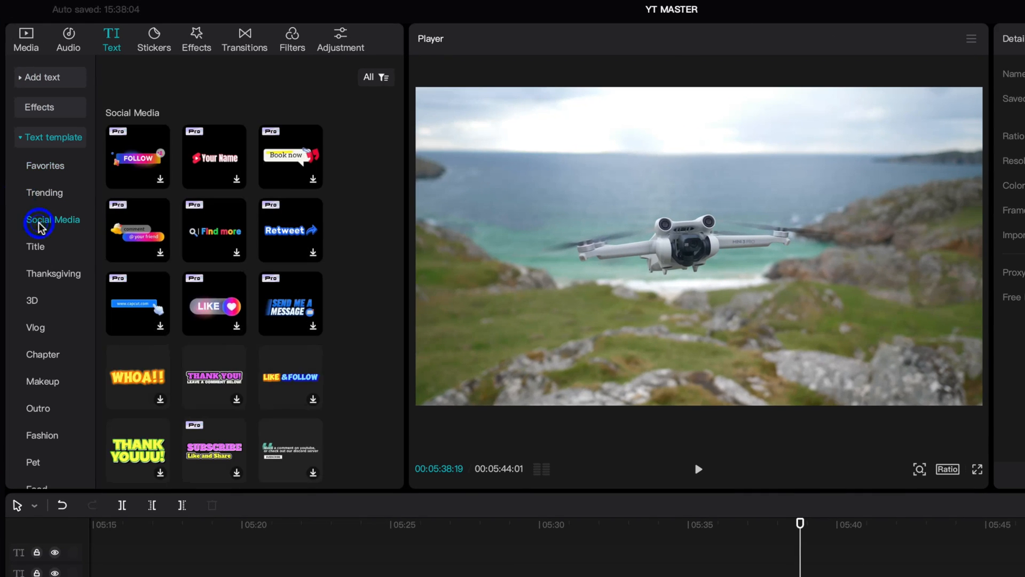
click(34, 250)
scroll(163, 281, down, 5)
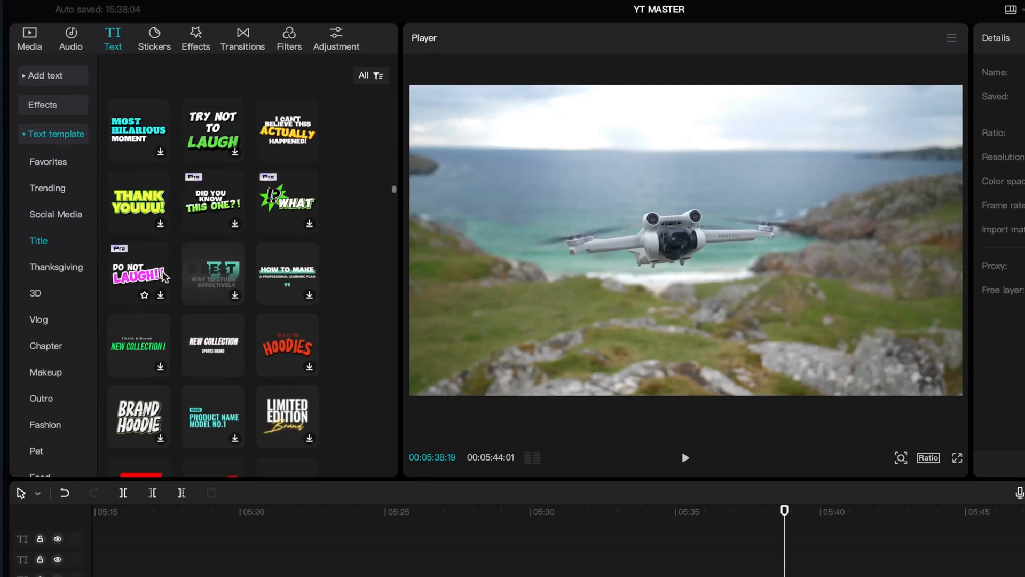
click(213, 339)
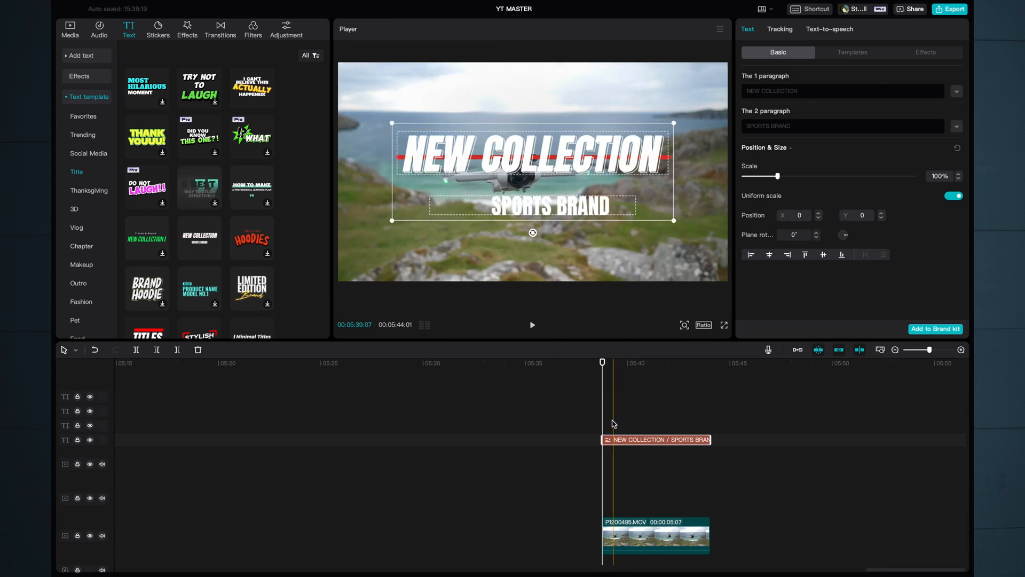
click(780, 91)
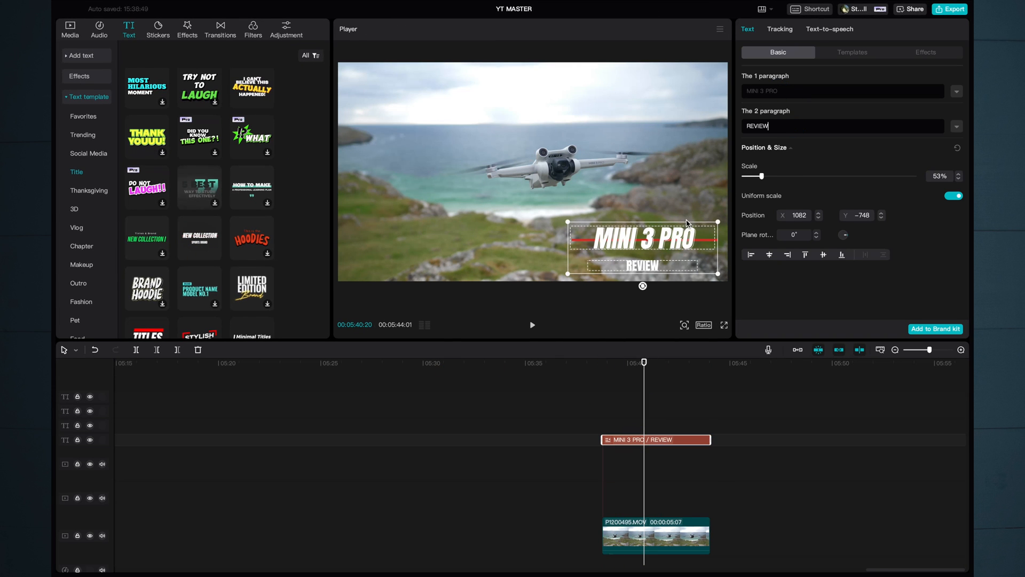
click(616, 544)
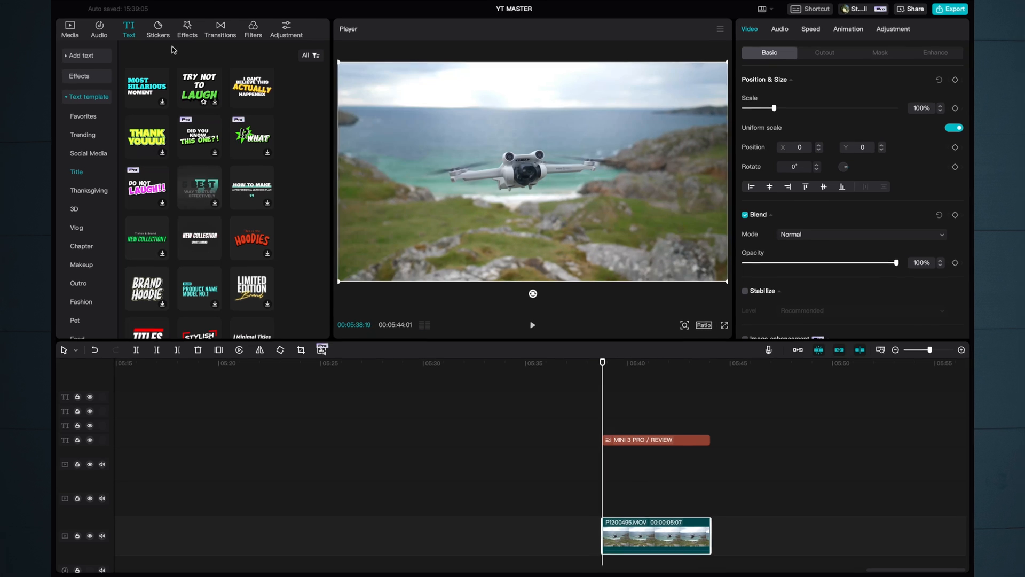
Find the blue hand-drawn arrow in the Emphasis sticker set.
click(158, 29)
click(80, 97)
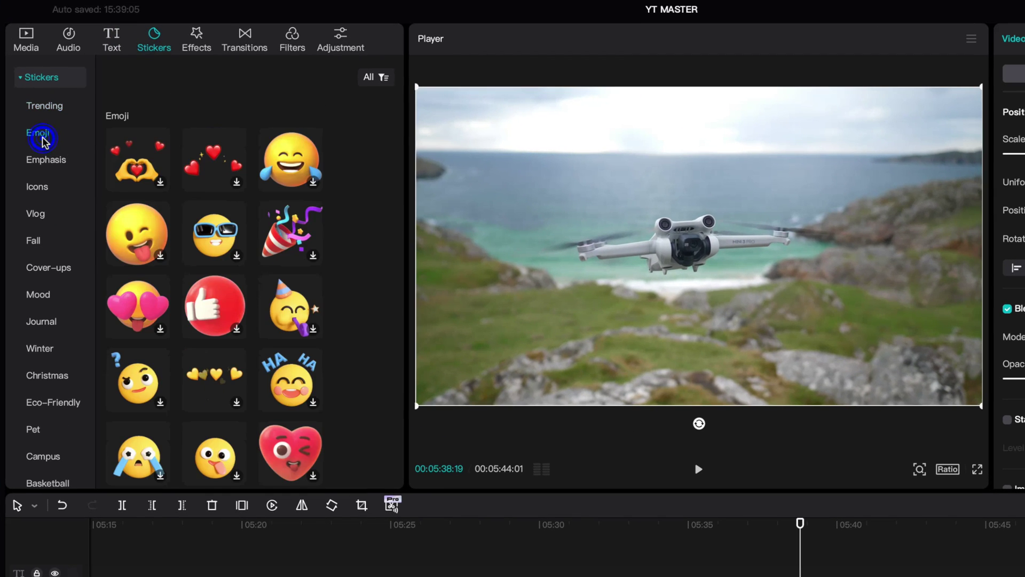
click(40, 159)
click(38, 186)
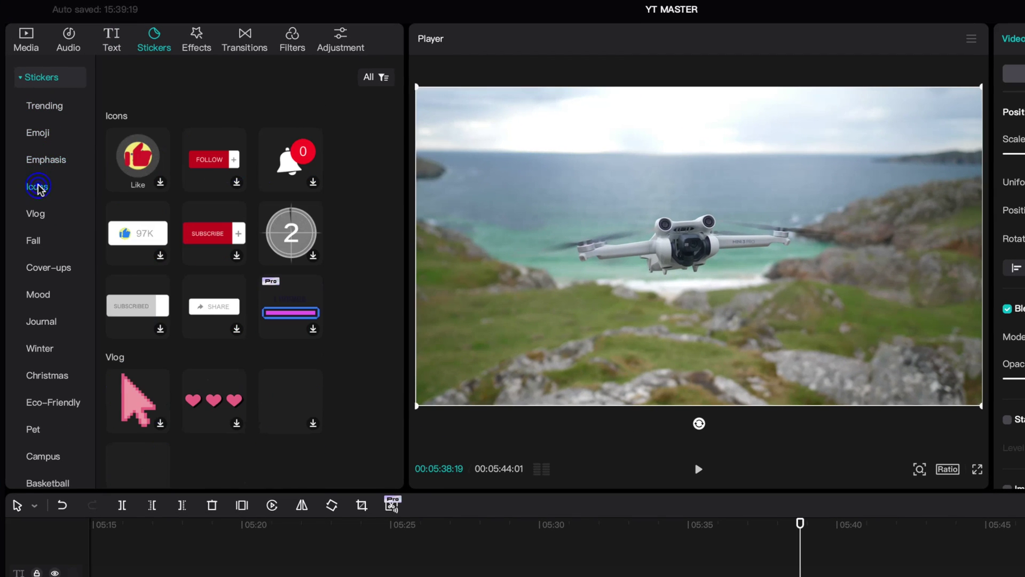
click(35, 213)
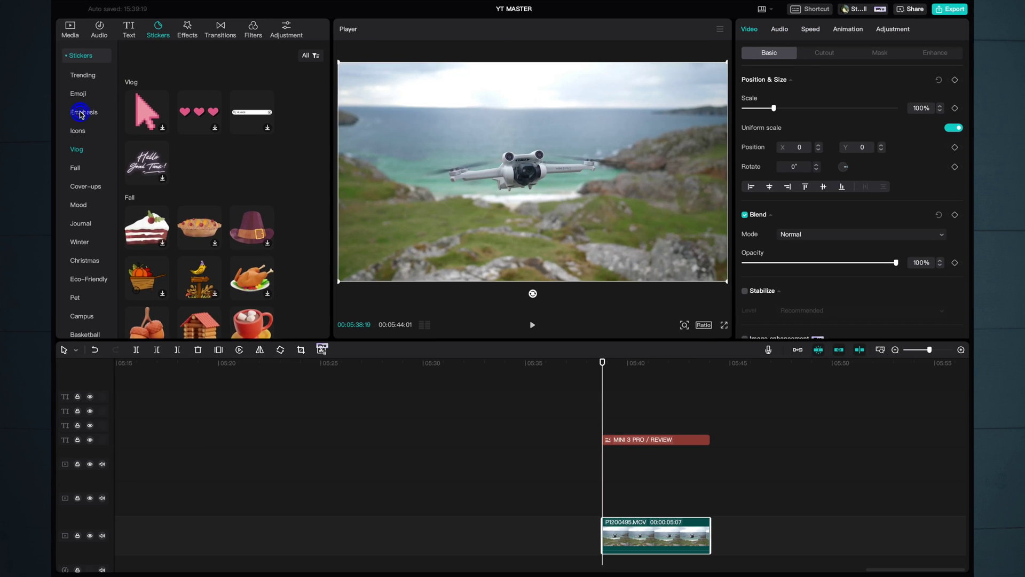
click(80, 113)
click(244, 169)
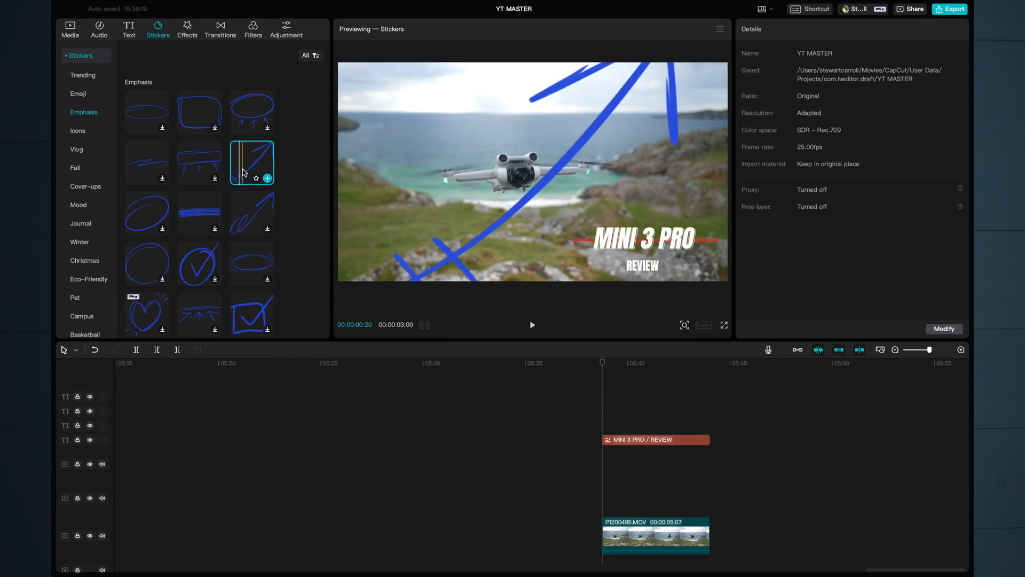
Add the arrow sticker over the drone shot, extend it to the clip's length and shrink it to about 22%.
mouse_move(244, 172)
mouse_down()
mouse_move(609, 399)
mouse_move(710, 396)
mouse_up()
click(643, 488)
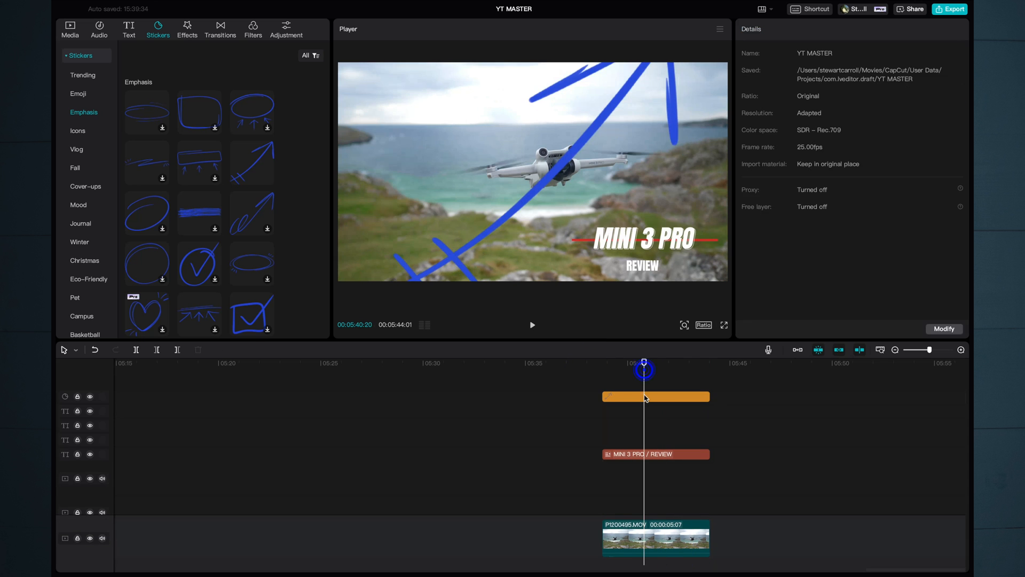
click(665, 397)
drag(774, 83, 750, 82)
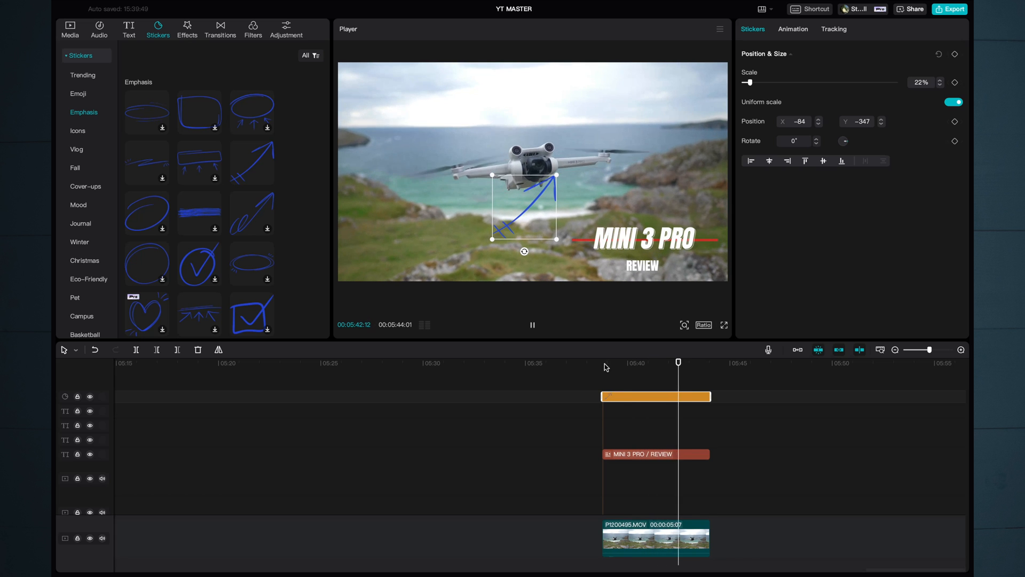
Set up Motion tracking on the arrow sticker with the box around the drone, Scale off, and start tracking.
key(space)
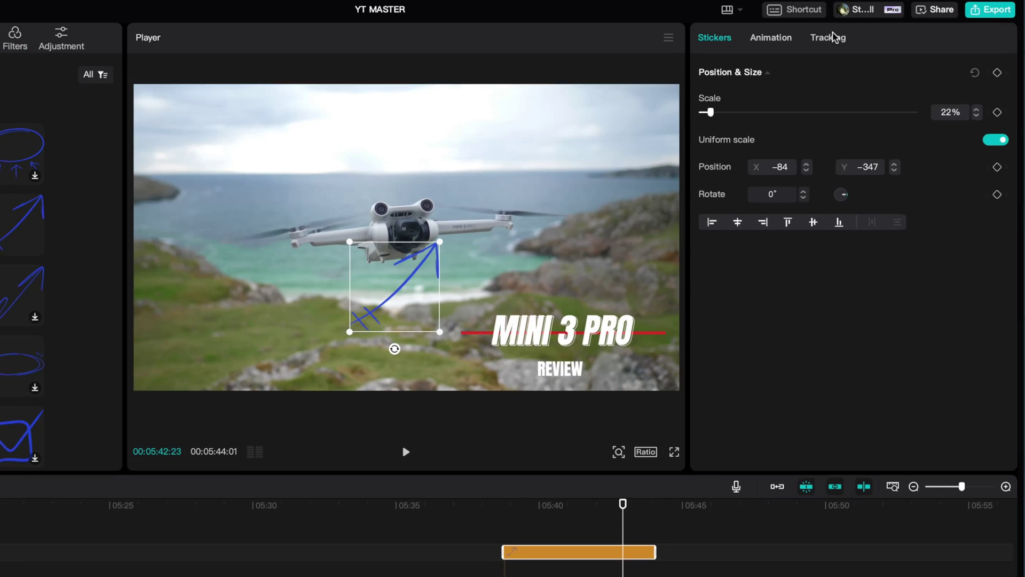
click(833, 30)
click(796, 86)
drag(404, 240, 392, 240)
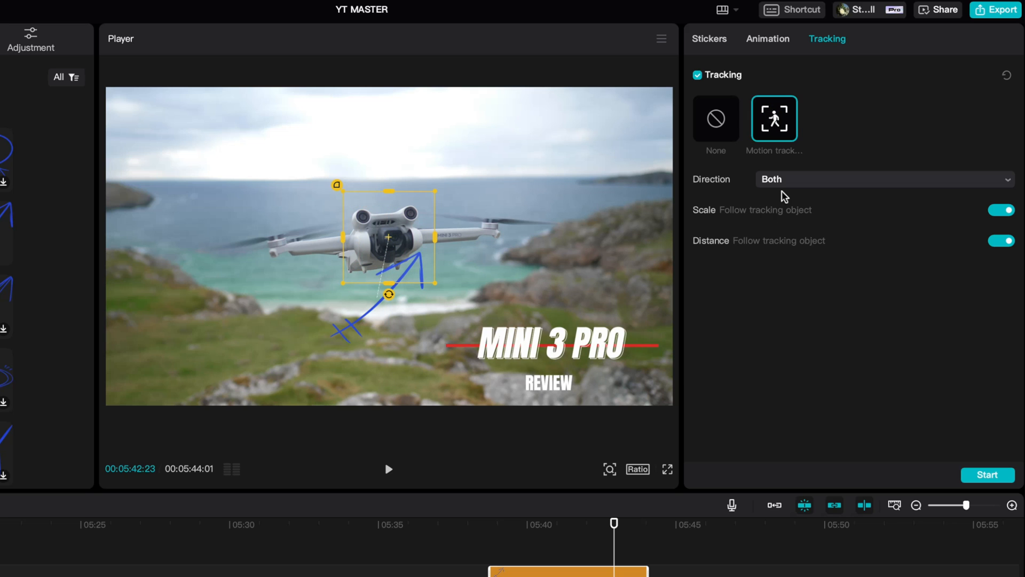
click(988, 475)
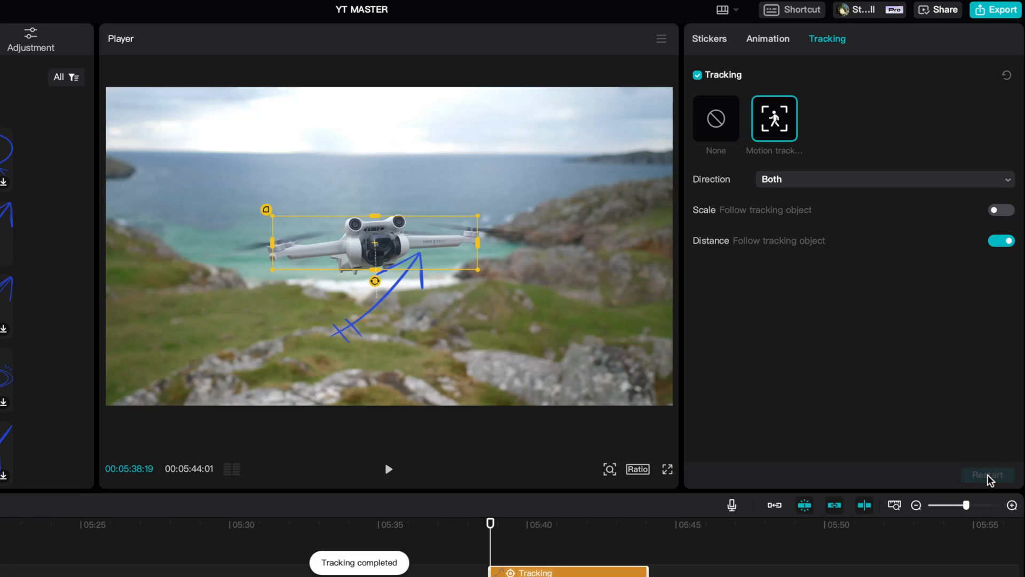
Play back the drone shot from its start to check the arrow follows the drone.
key(space)
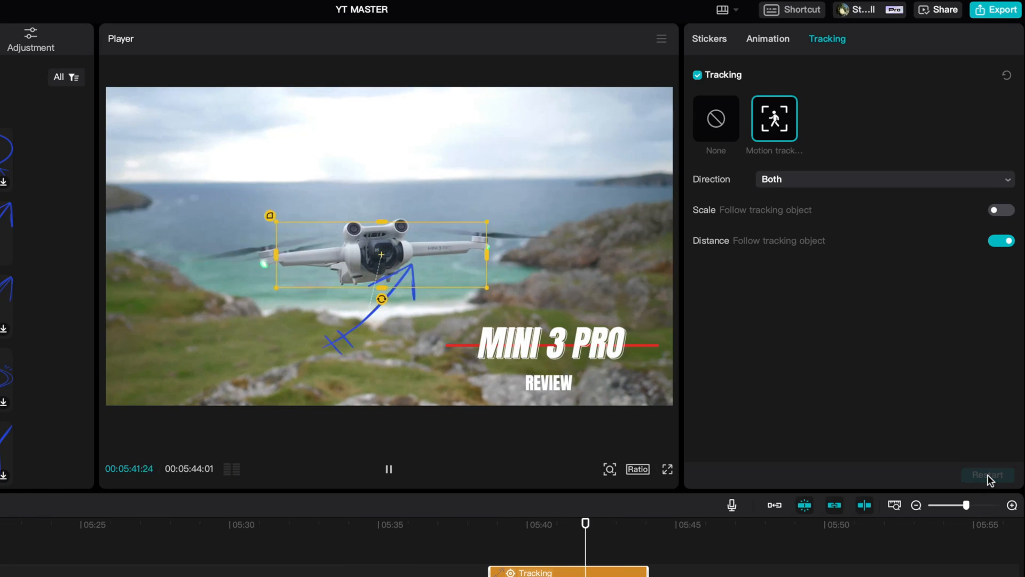
key(space)
click(711, 41)
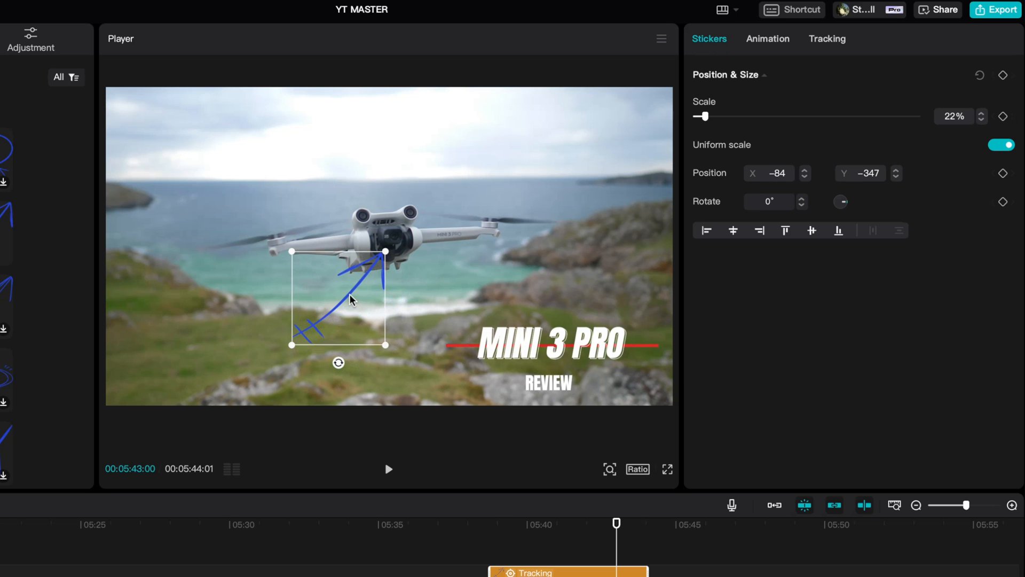
click(493, 537)
key(space)
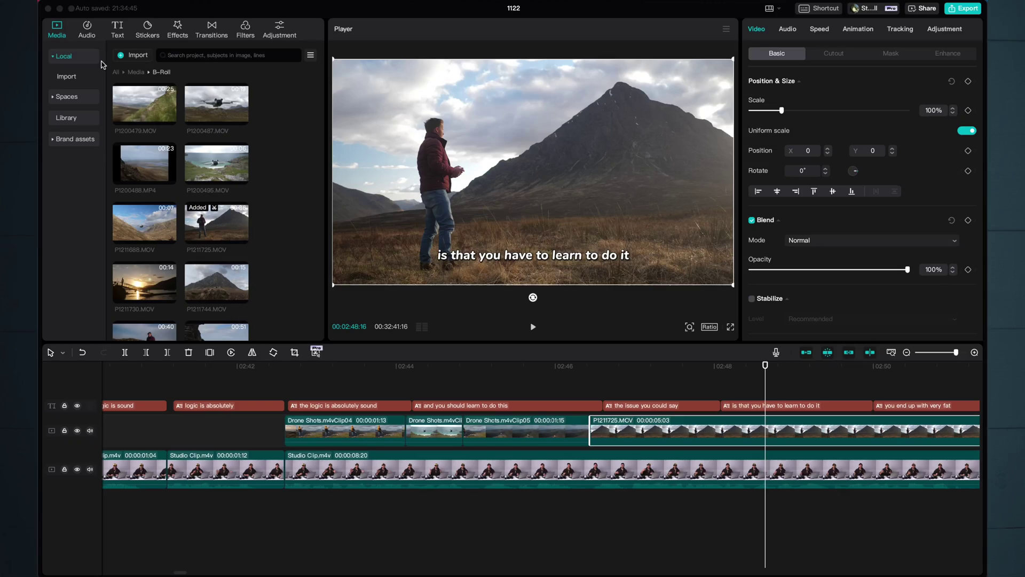
Place the Fashionable lo-fi chill out pop song from Travel music under the clips.
click(87, 30)
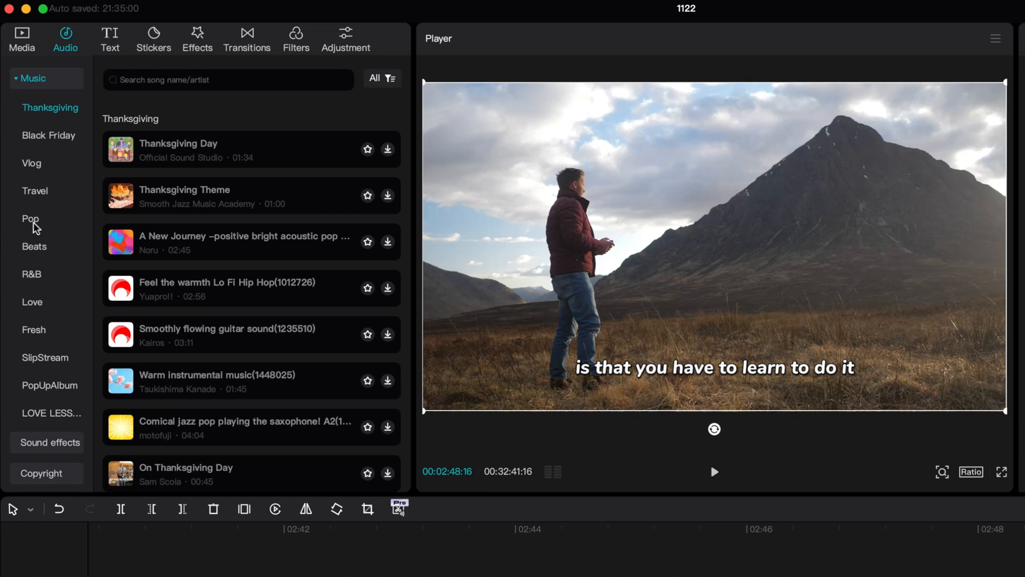
click(34, 193)
scroll(194, 347, down, 2)
scroll(195, 347, down, 1)
click(168, 309)
click(195, 150)
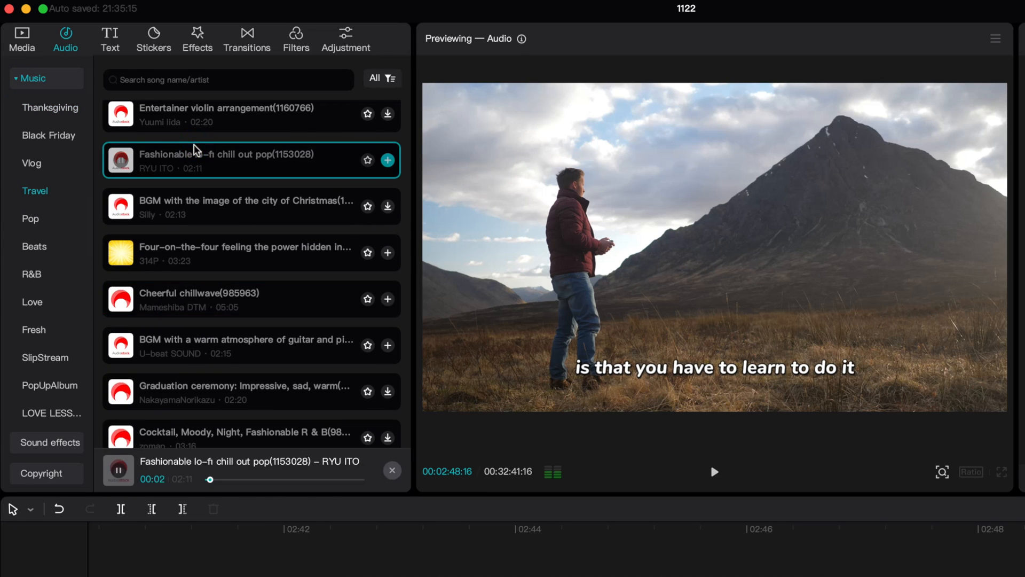
mouse_move(194, 150)
mouse_down()
mouse_move(253, 414)
mouse_move(251, 518)
mouse_up()
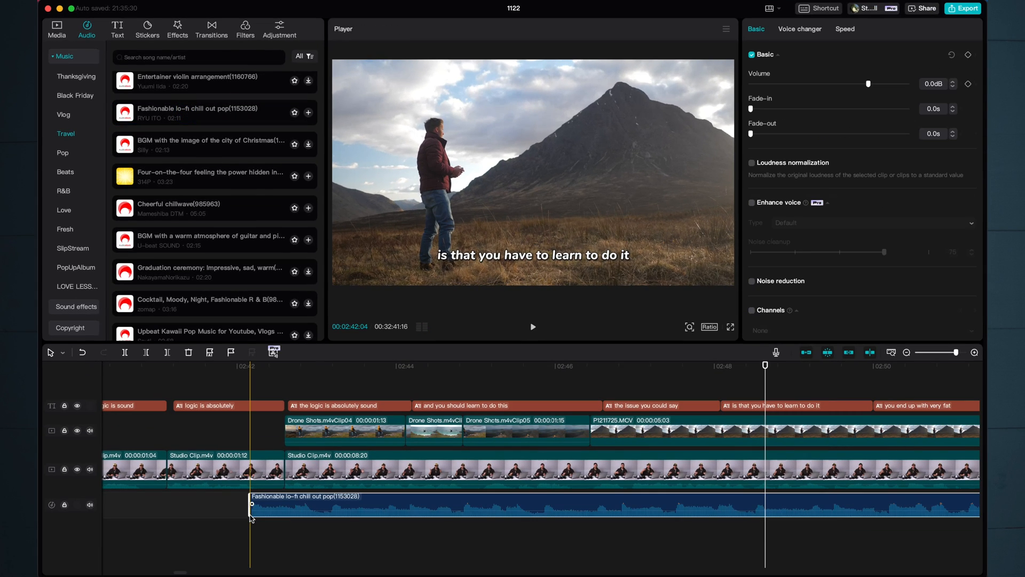
Search the sound effects for 'wind', preview the environmental wind sound, and play back the edit.
click(76, 306)
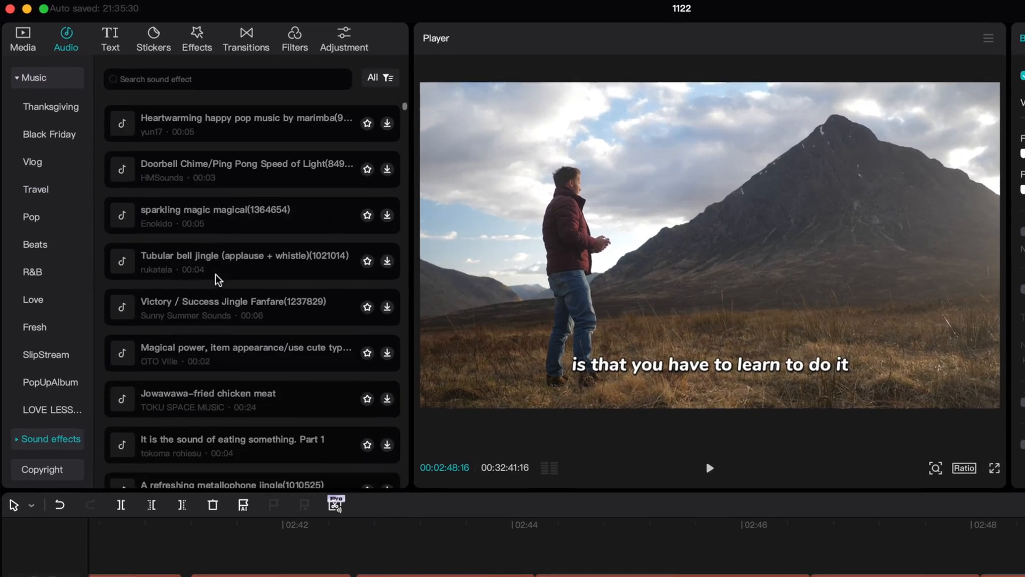
click(160, 83)
text(wind)
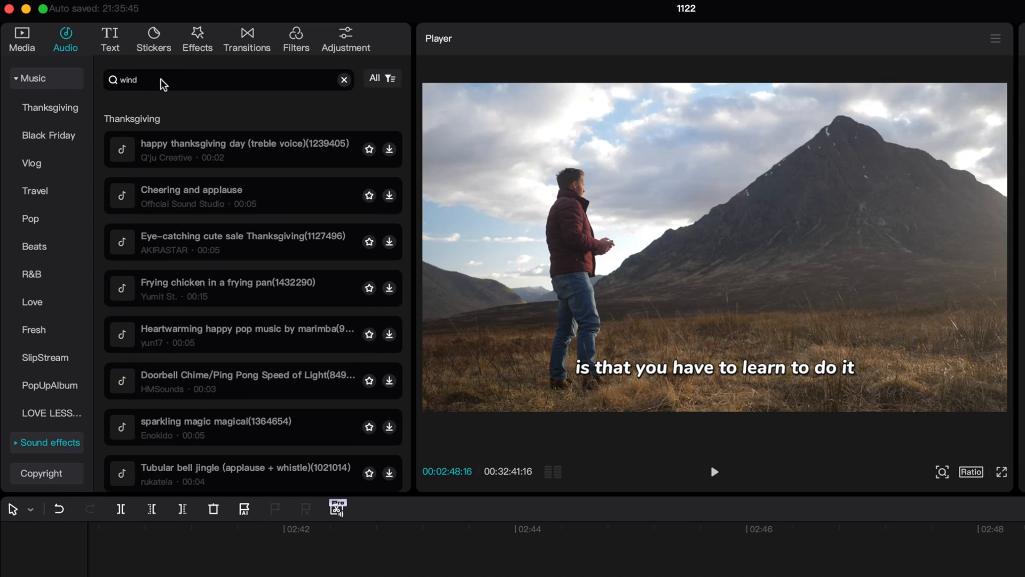
key(Return)
click(155, 173)
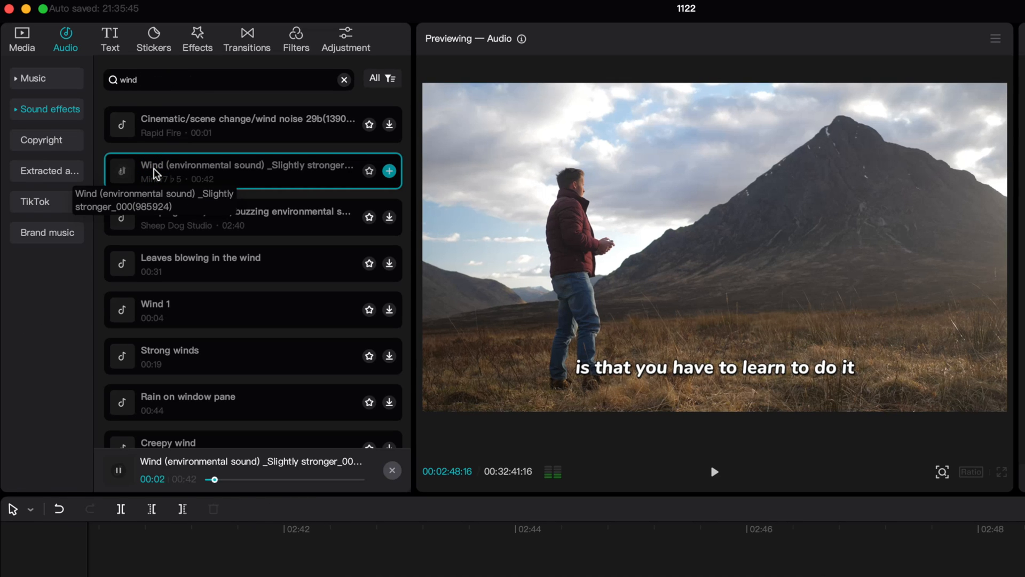
click(126, 173)
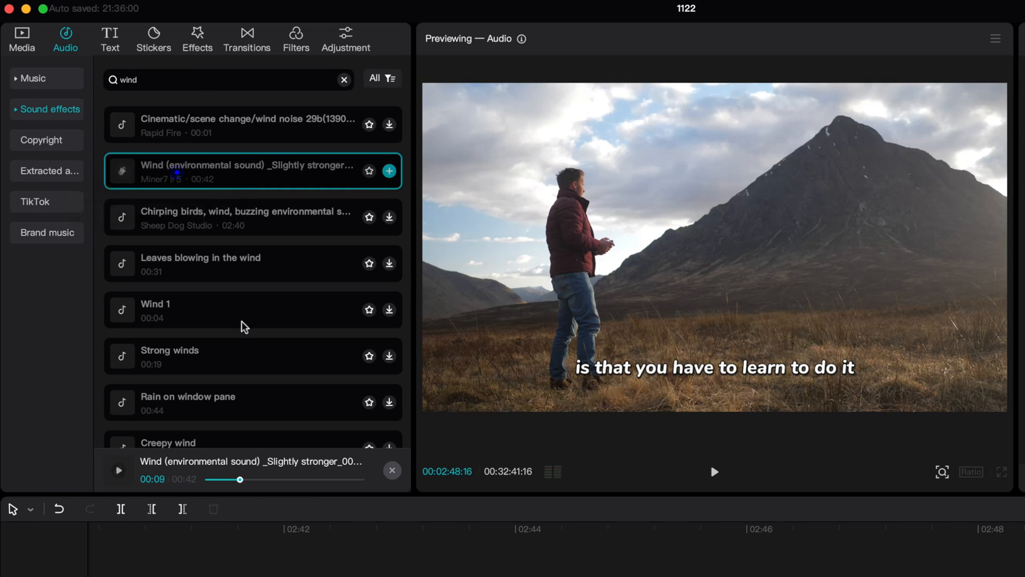
click(403, 532)
key(space)
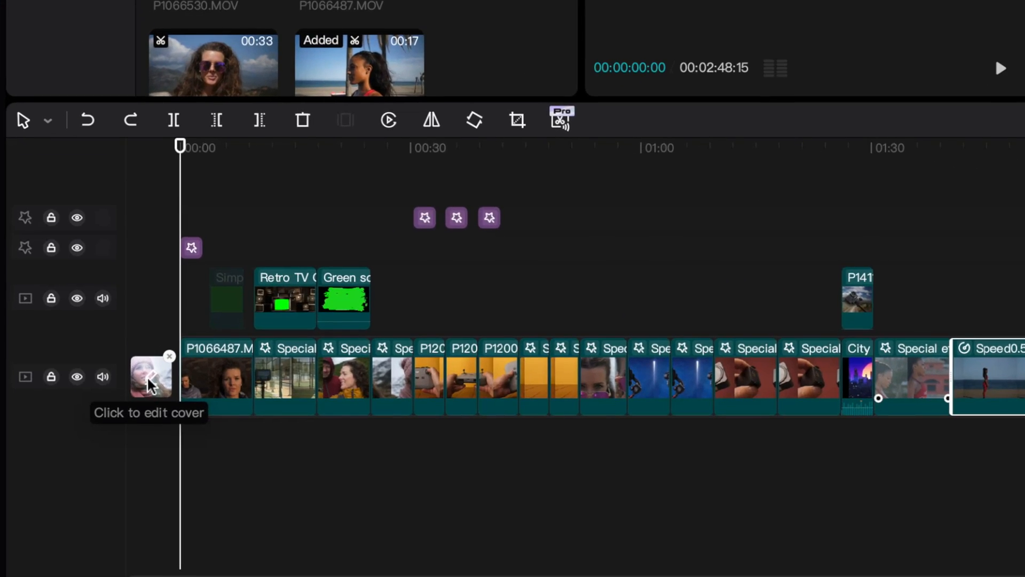
Reselect the cover as the close-up portrait frame of the curly-haired woman from the video.
click(148, 389)
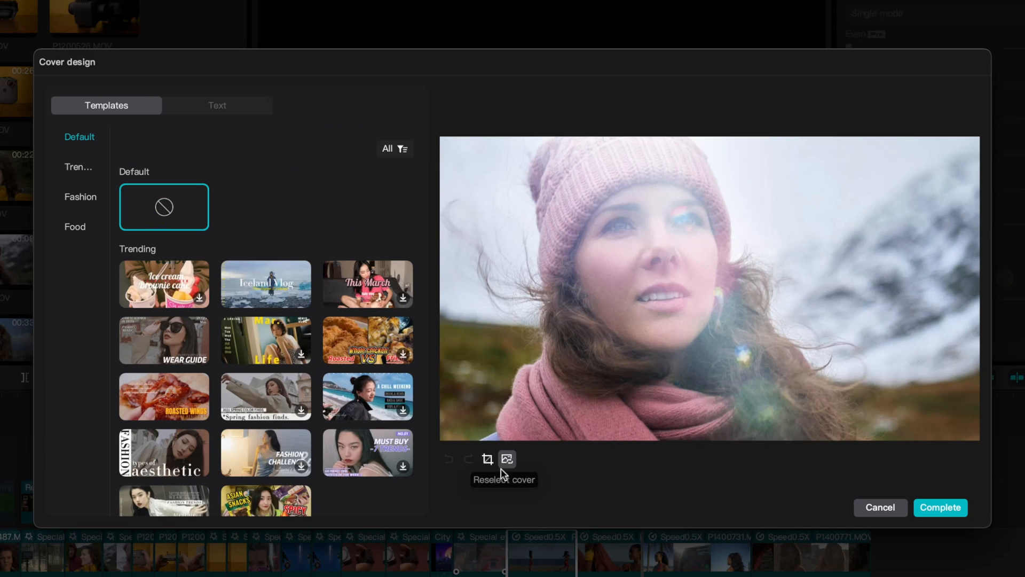
click(508, 459)
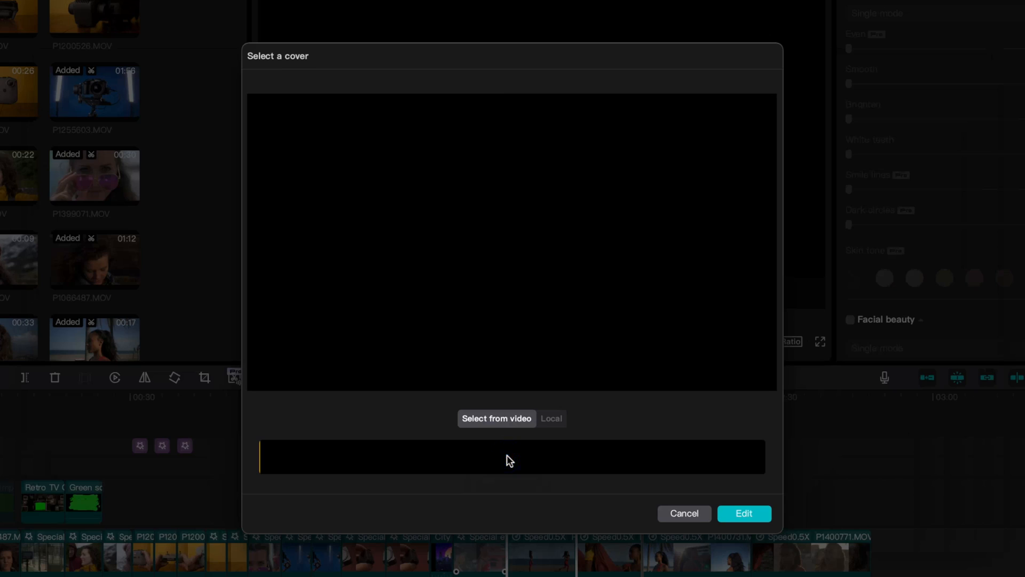
click(551, 418)
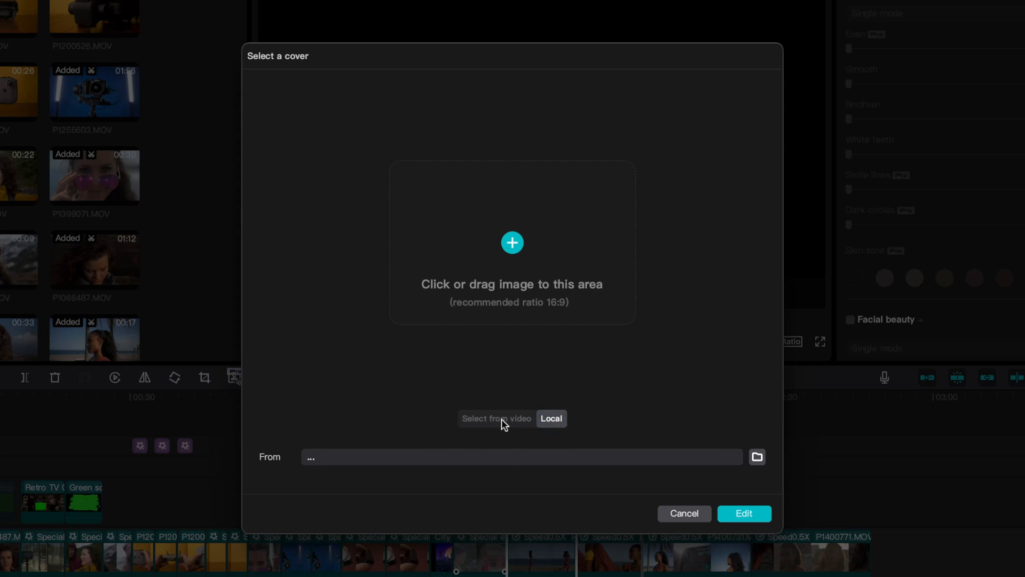
click(501, 419)
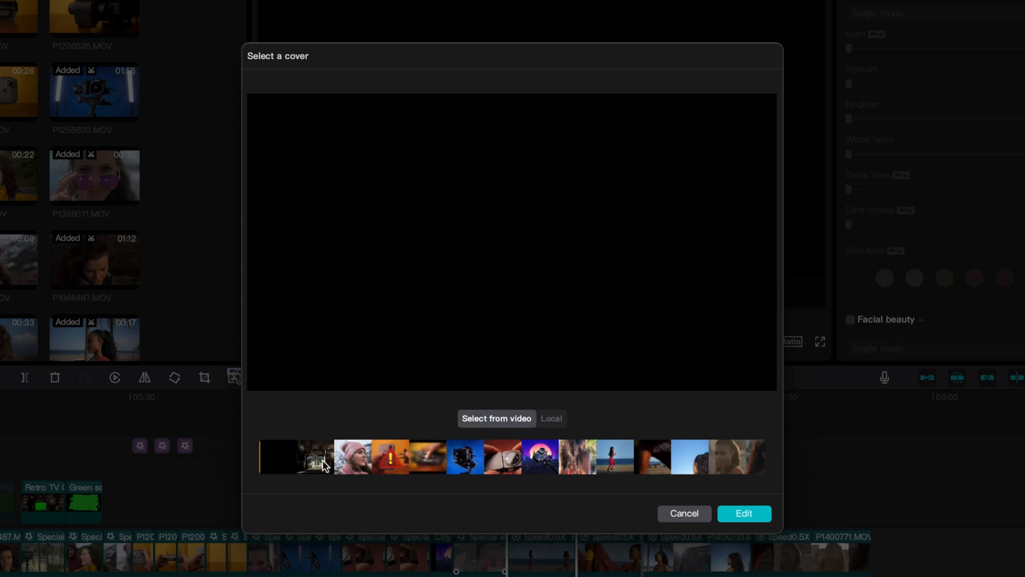
mouse_move(321, 461)
mouse_down()
mouse_move(341, 459)
mouse_move(283, 463)
mouse_up()
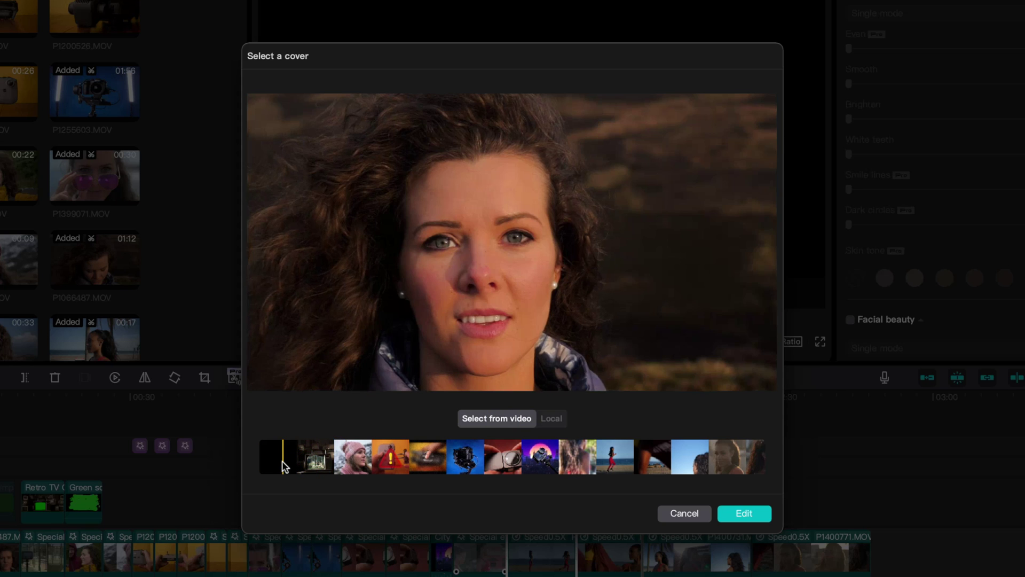
click(740, 513)
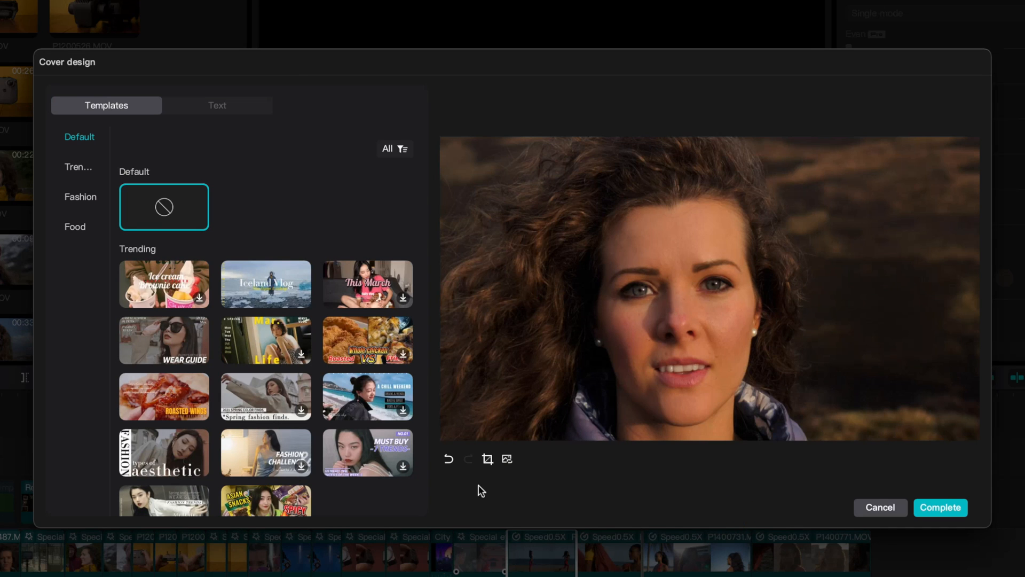
Style the cover with the trending WEAR GUIDE title template.
click(254, 285)
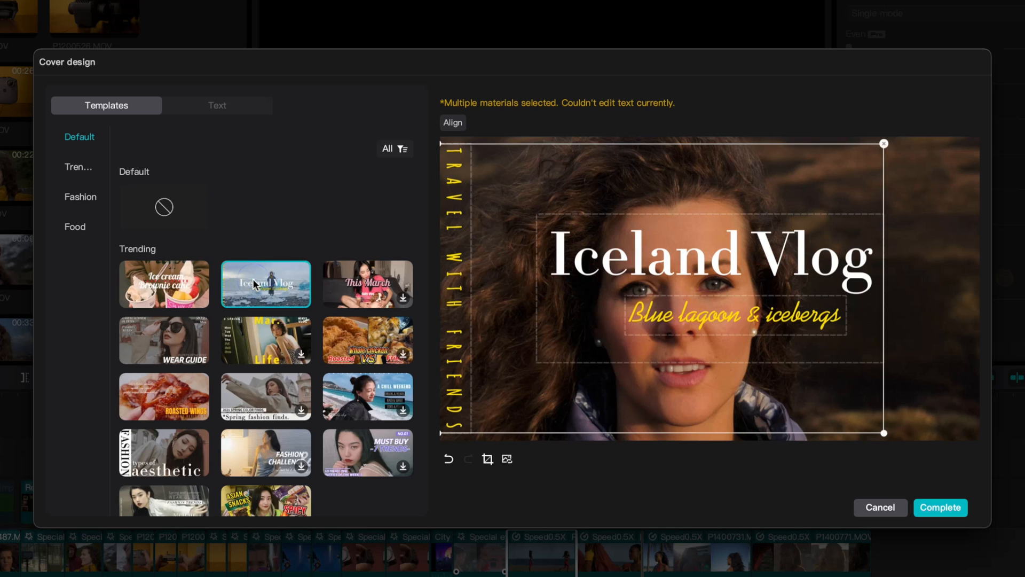
click(166, 348)
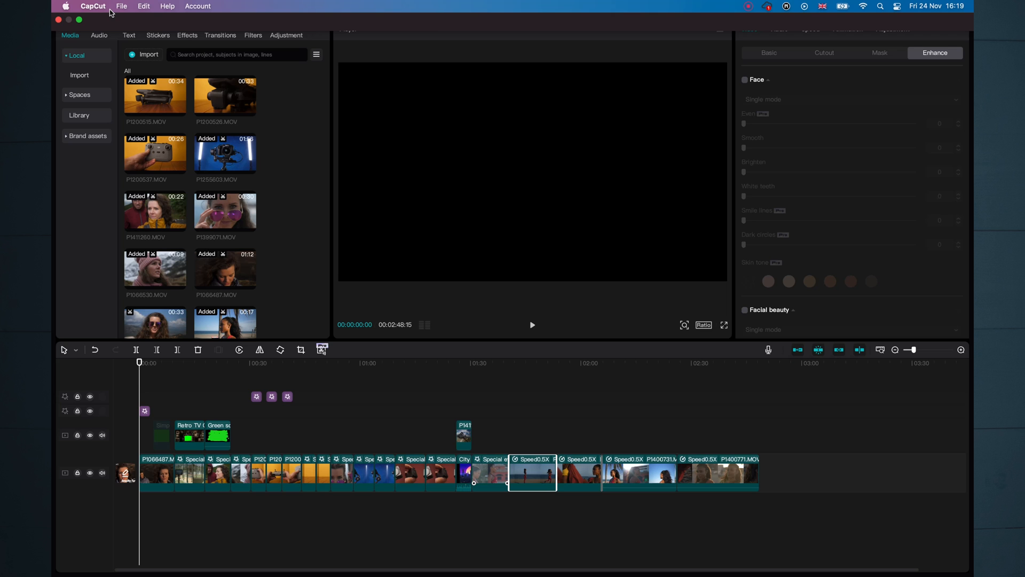
Reach the project's File options to start exporting the finished video.
click(121, 7)
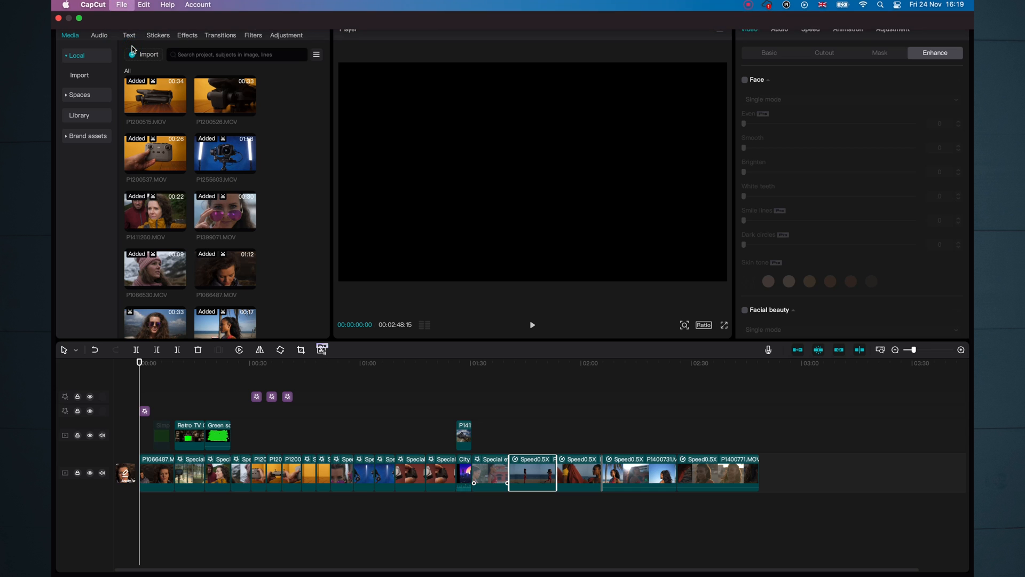